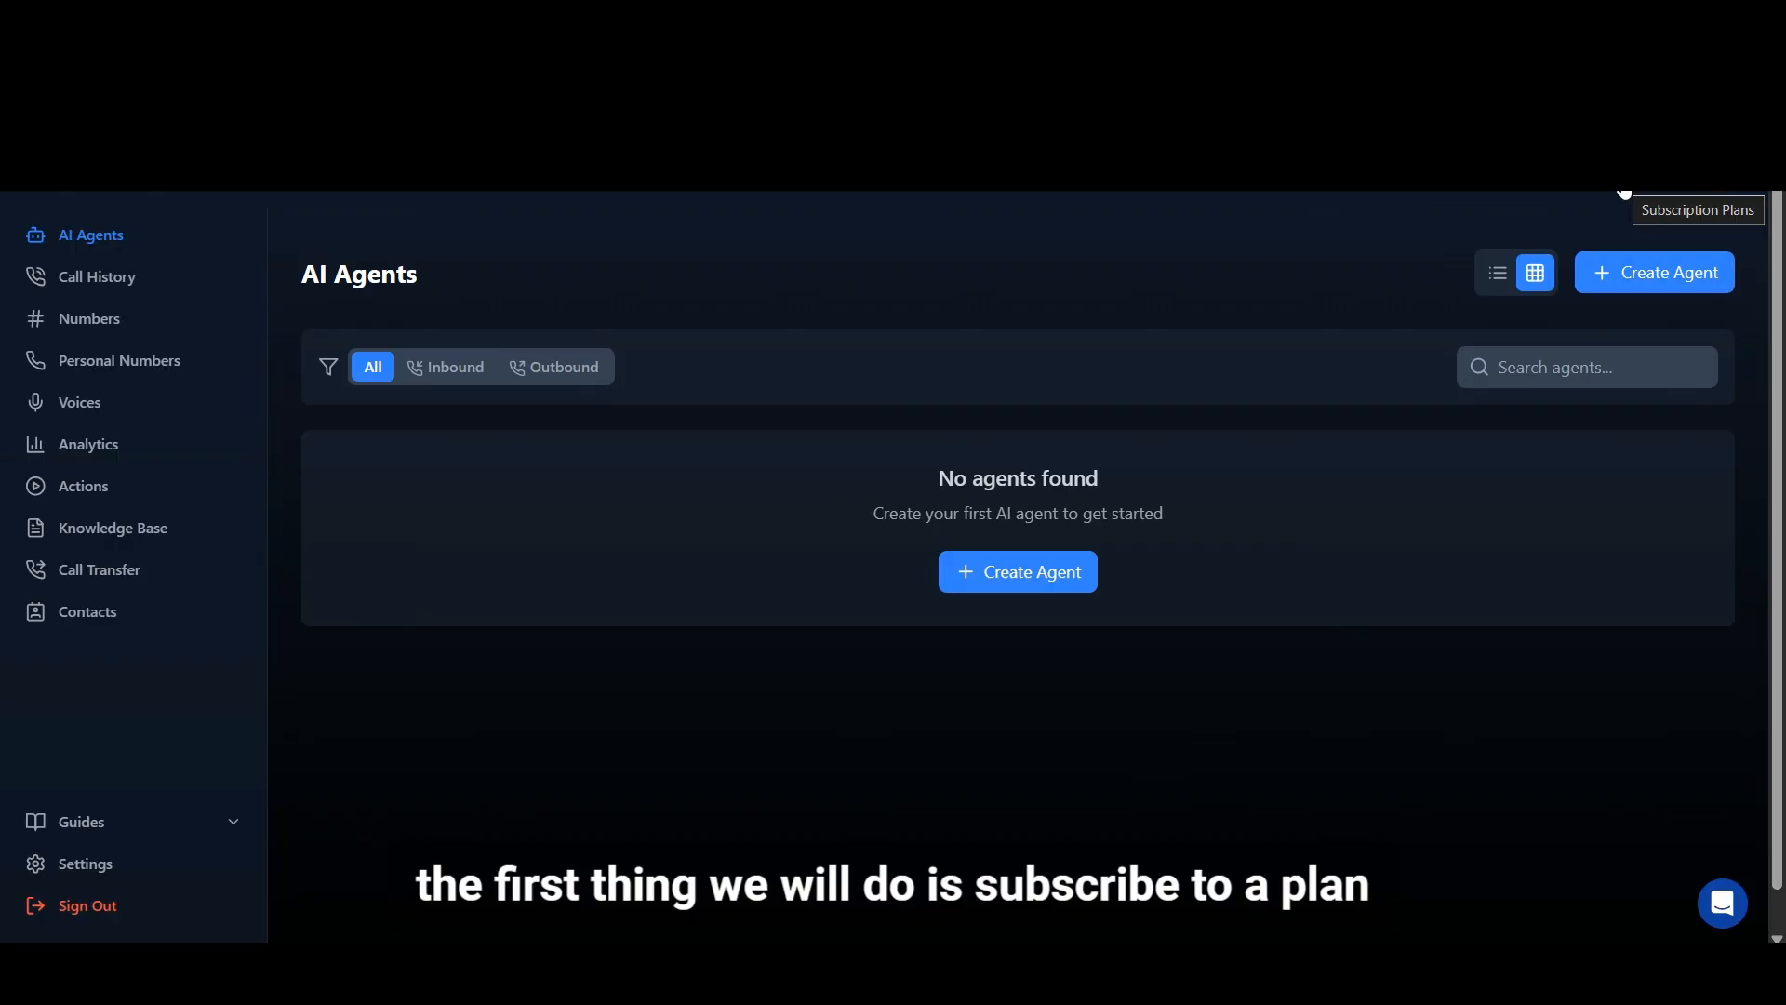
Step: Review the available monthly subscription plans, including the Basic plan's included minutes and features
left_click(1624, 194)
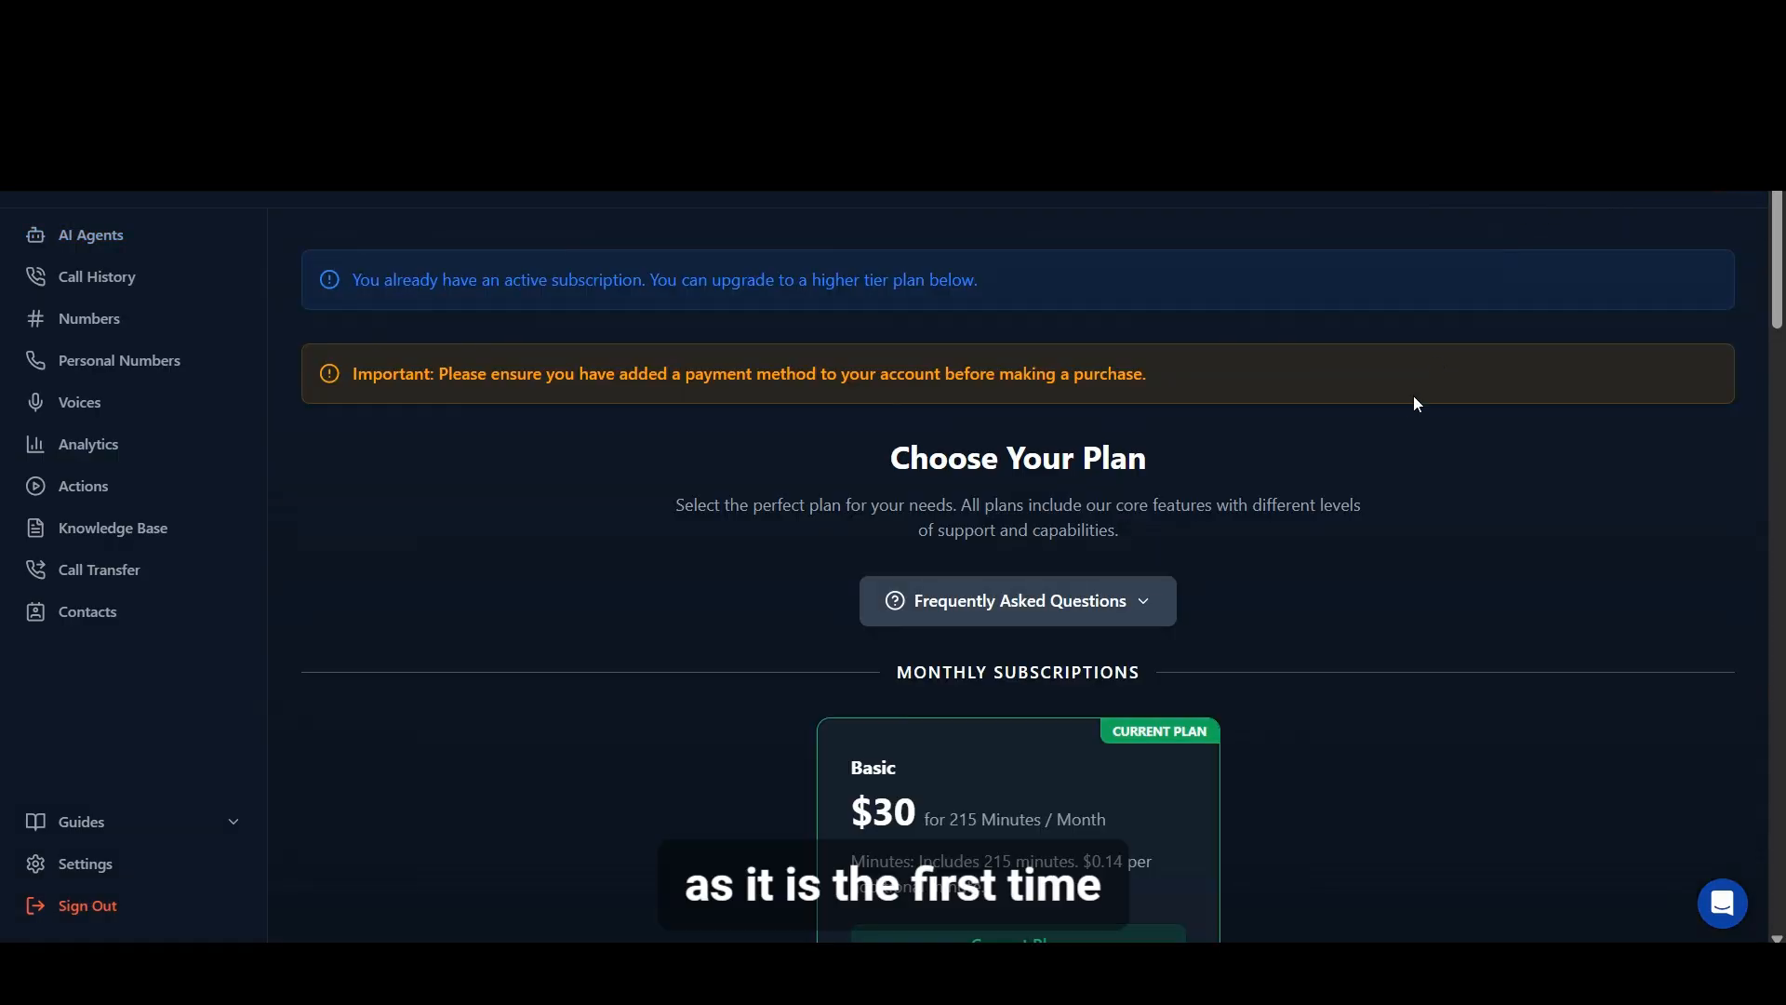
scroll(1416, 402, "down", 4)
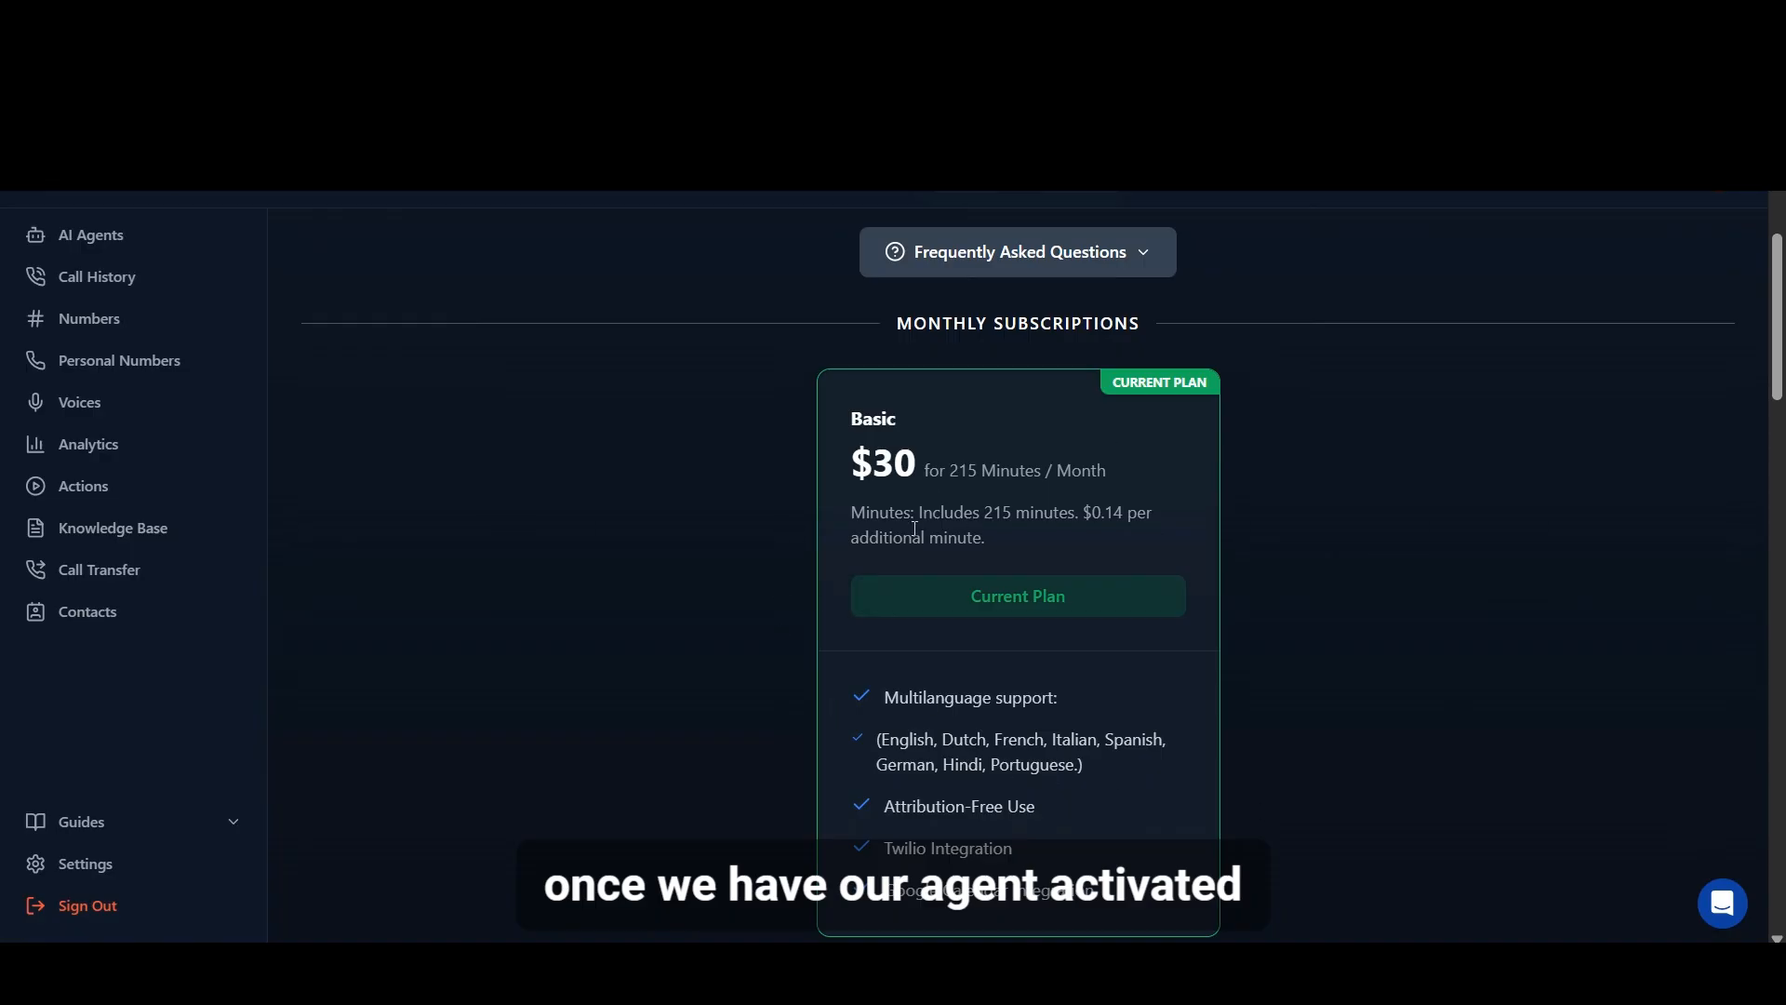
Step: Start importing a phone number from Twilio and autofill the saved Account SID and Auth Token, confirming with the Windows PIN
left_click(90, 326)
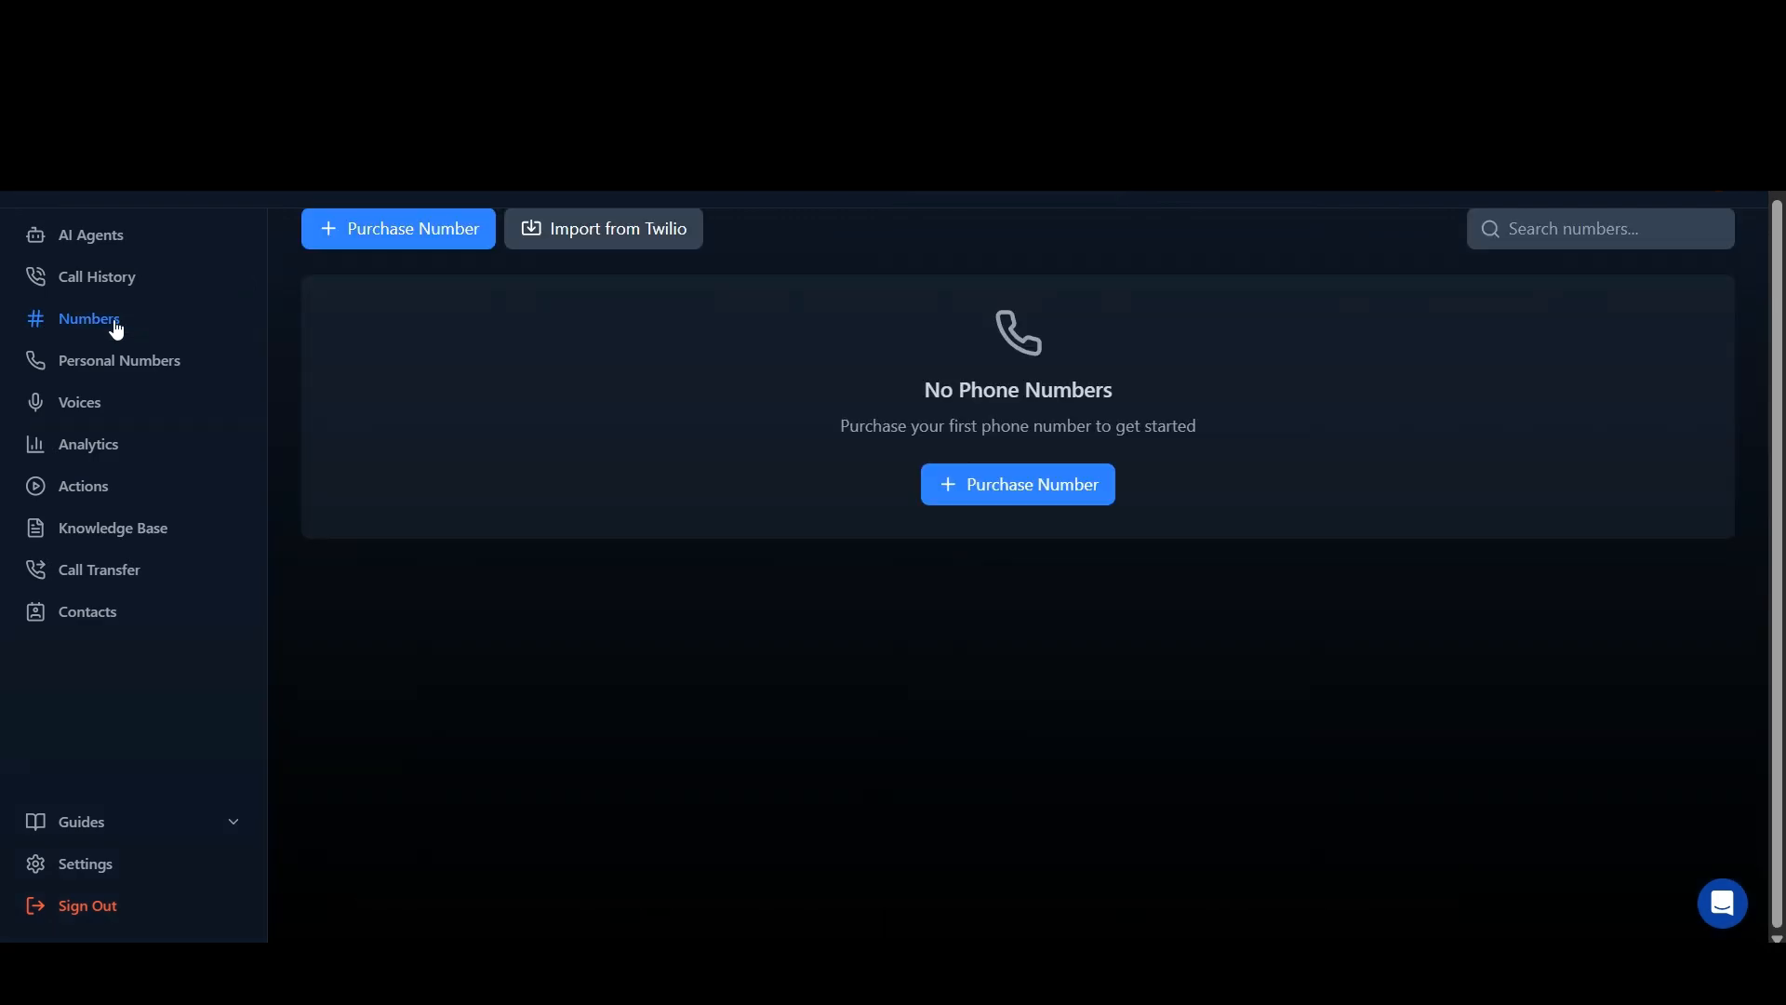
left_click(590, 230)
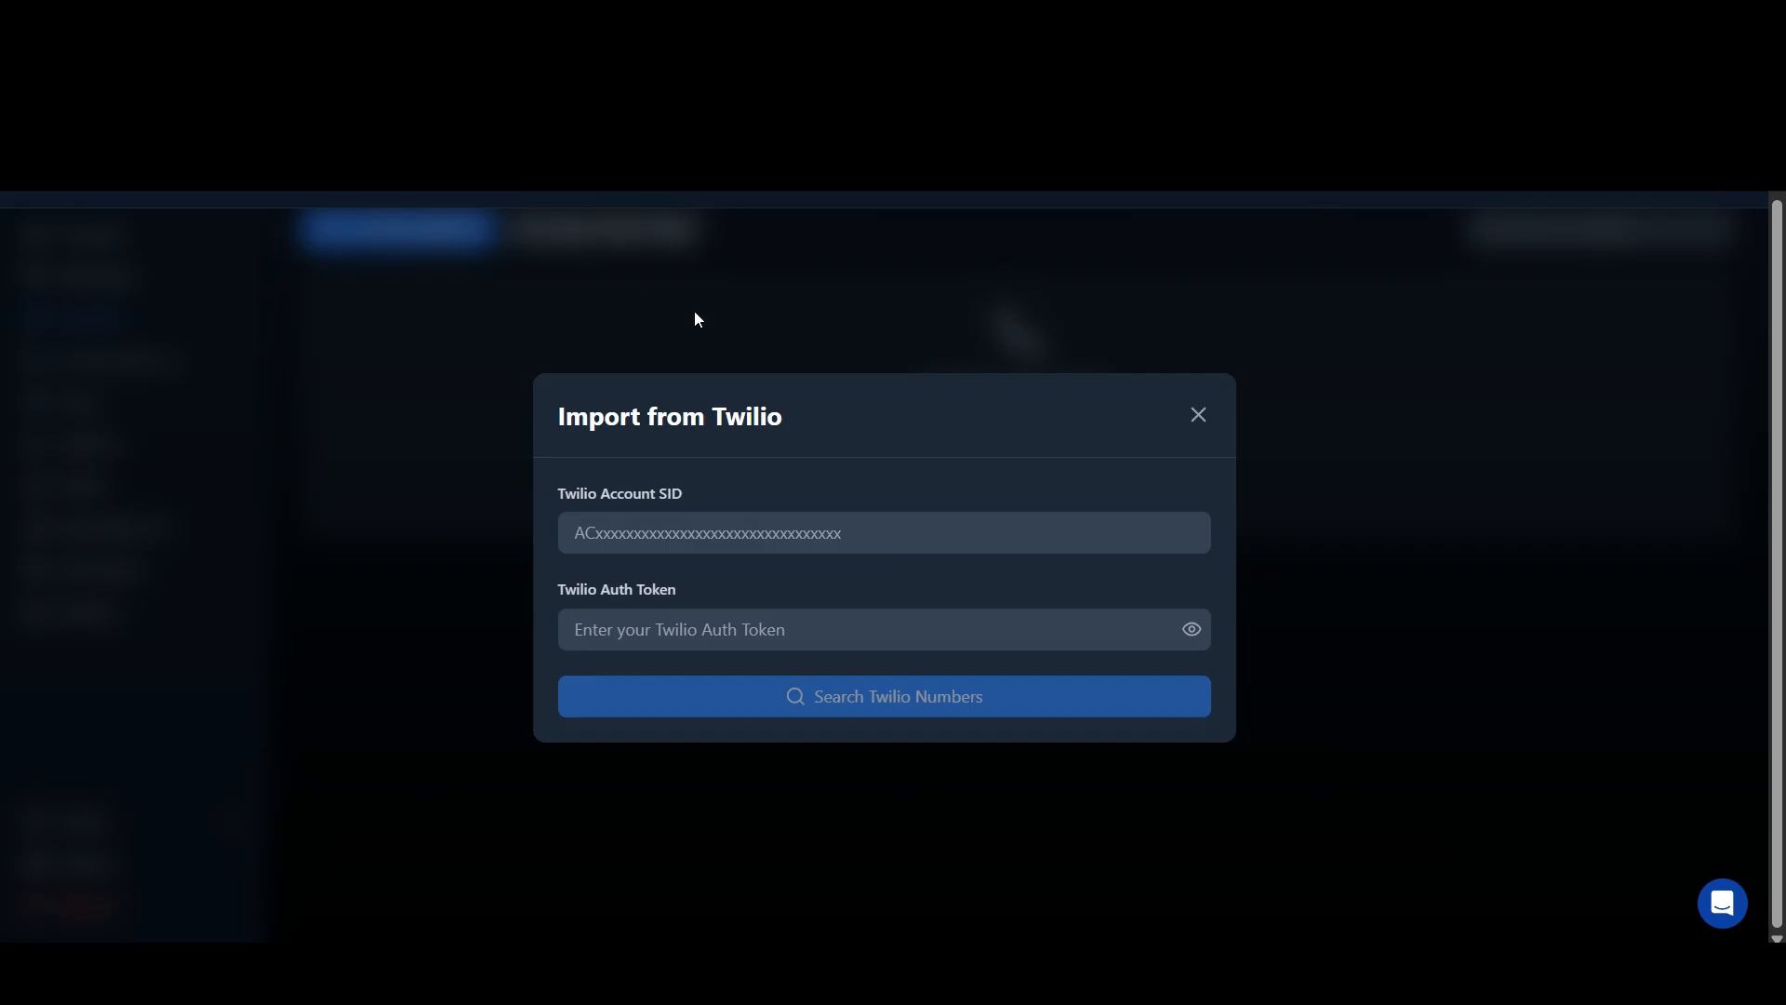
left_click(760, 536)
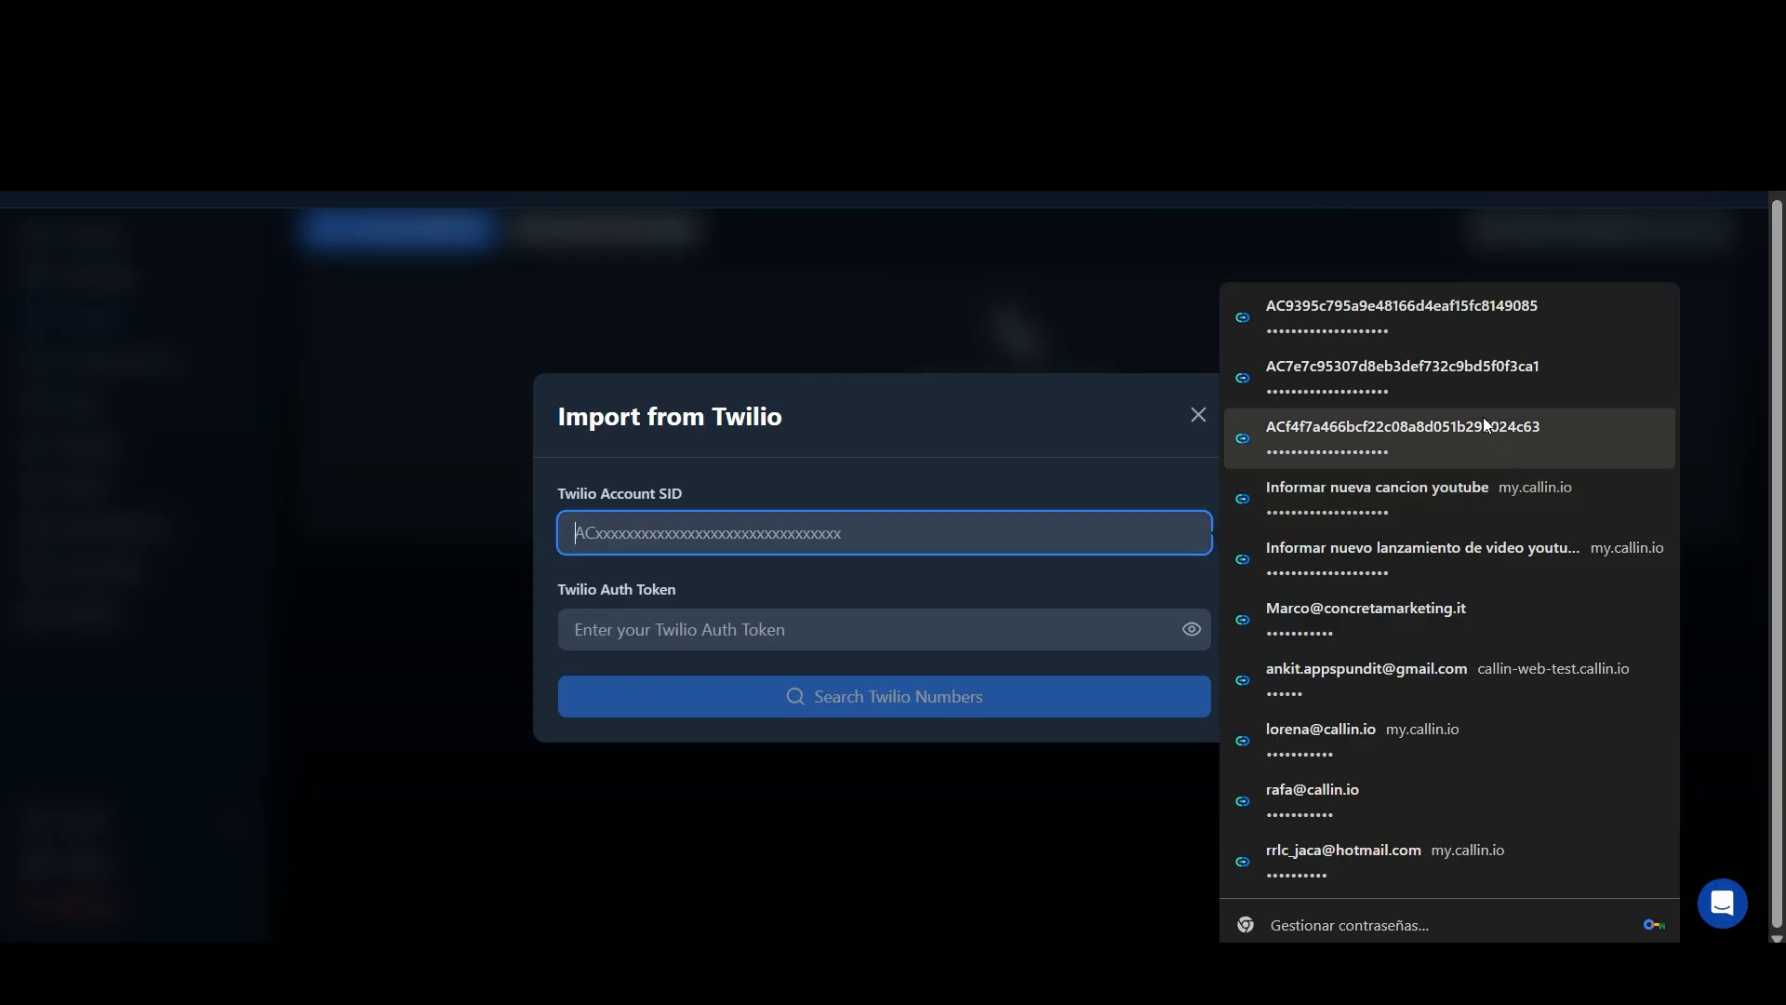
left_click(1408, 293)
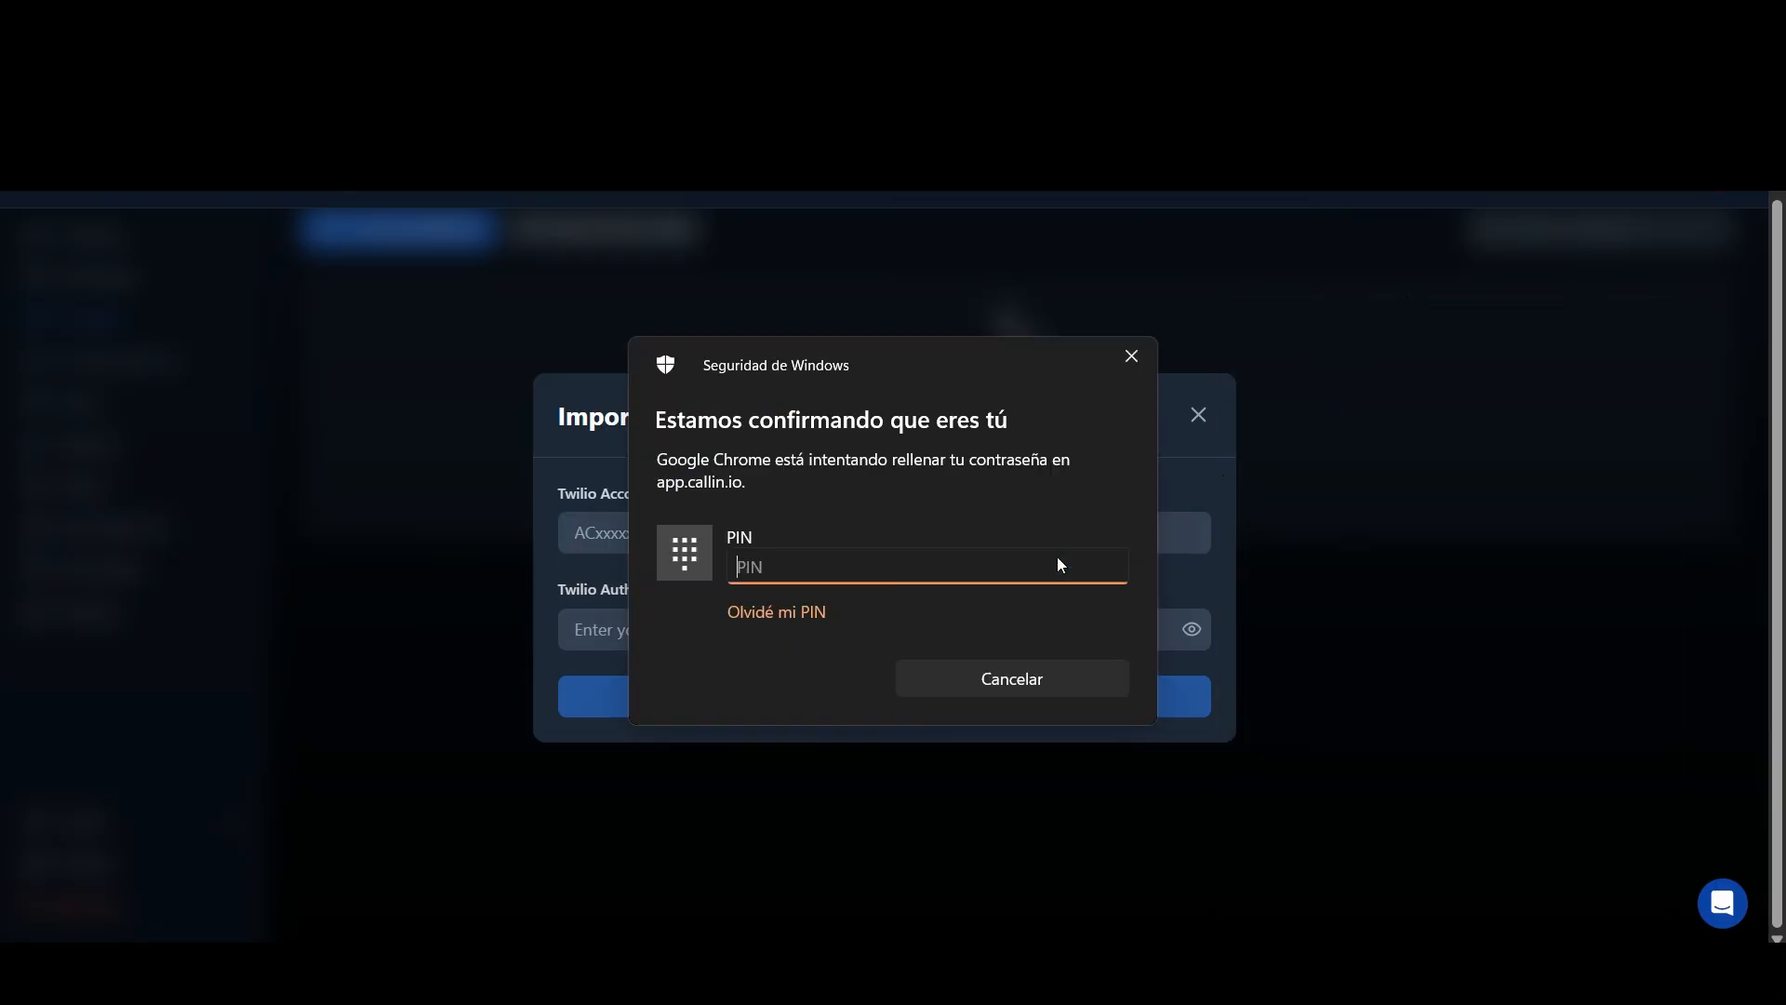
type("****")
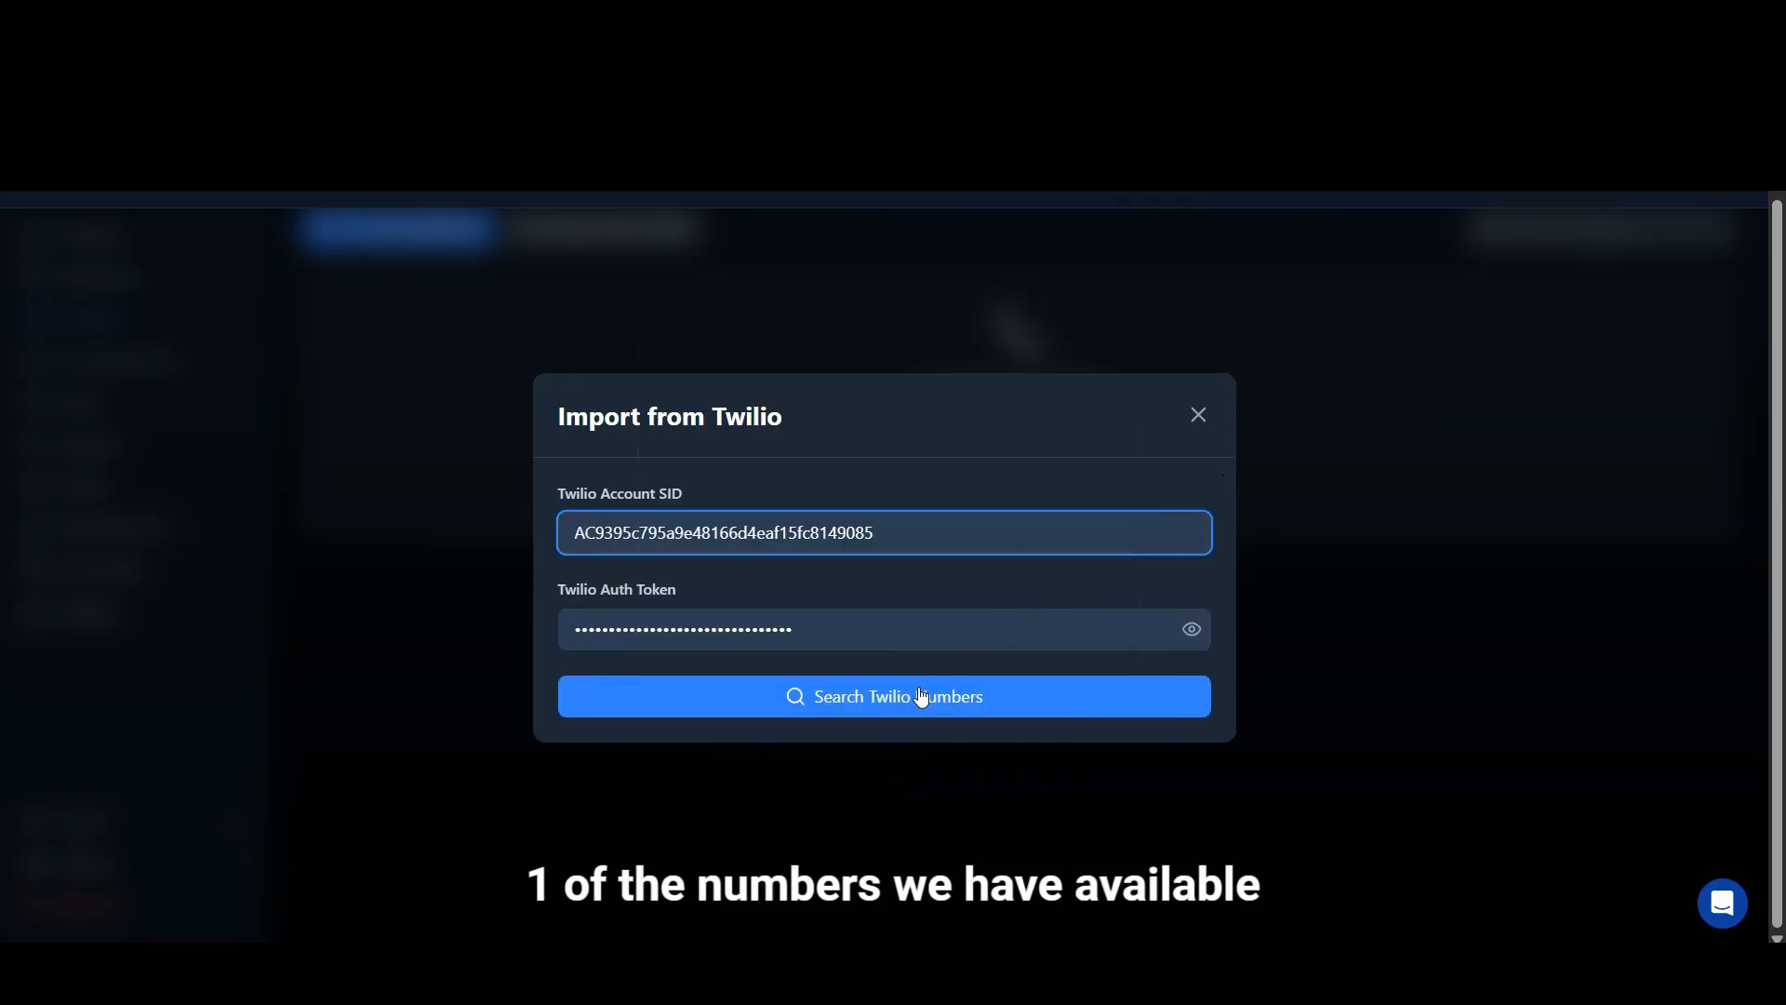
Step: Look up the Twilio account's phone numbers and import the United Kingdom number
left_click(921, 697)
left_click(758, 716)
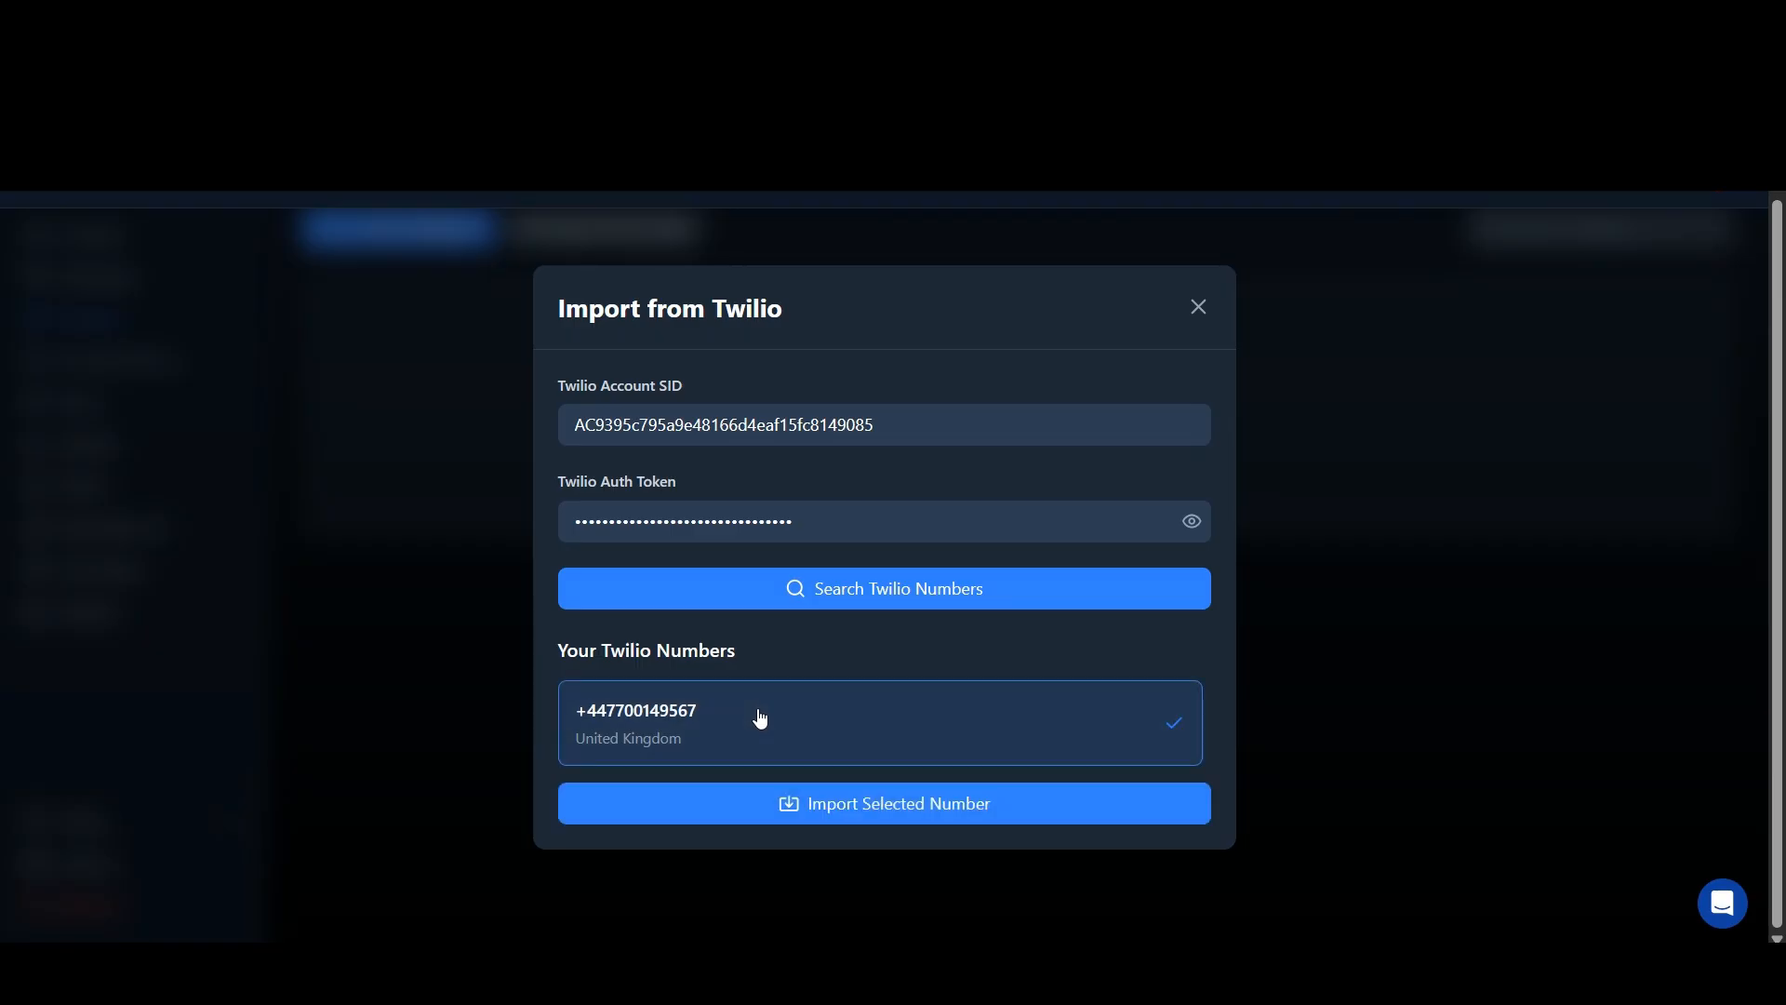
left_click(904, 812)
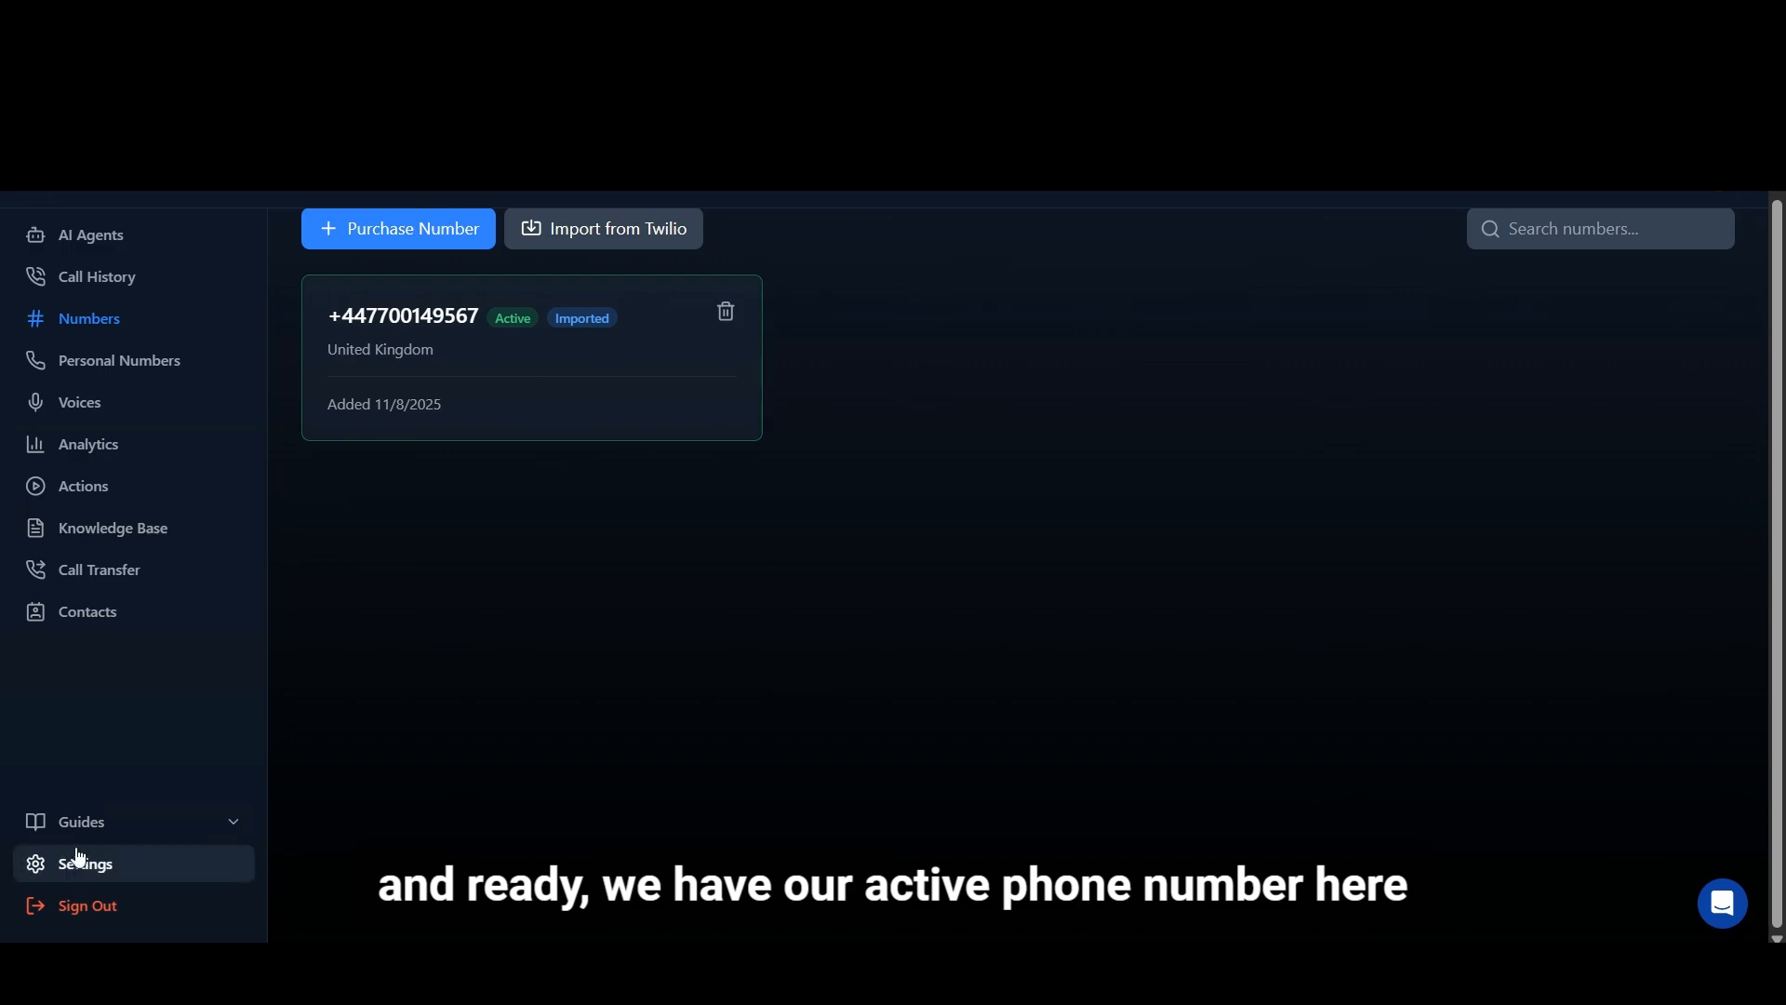
Step: Connect the Google Calendar integration by choosing a Google account and granting AI Calls access to it
left_click(107, 822)
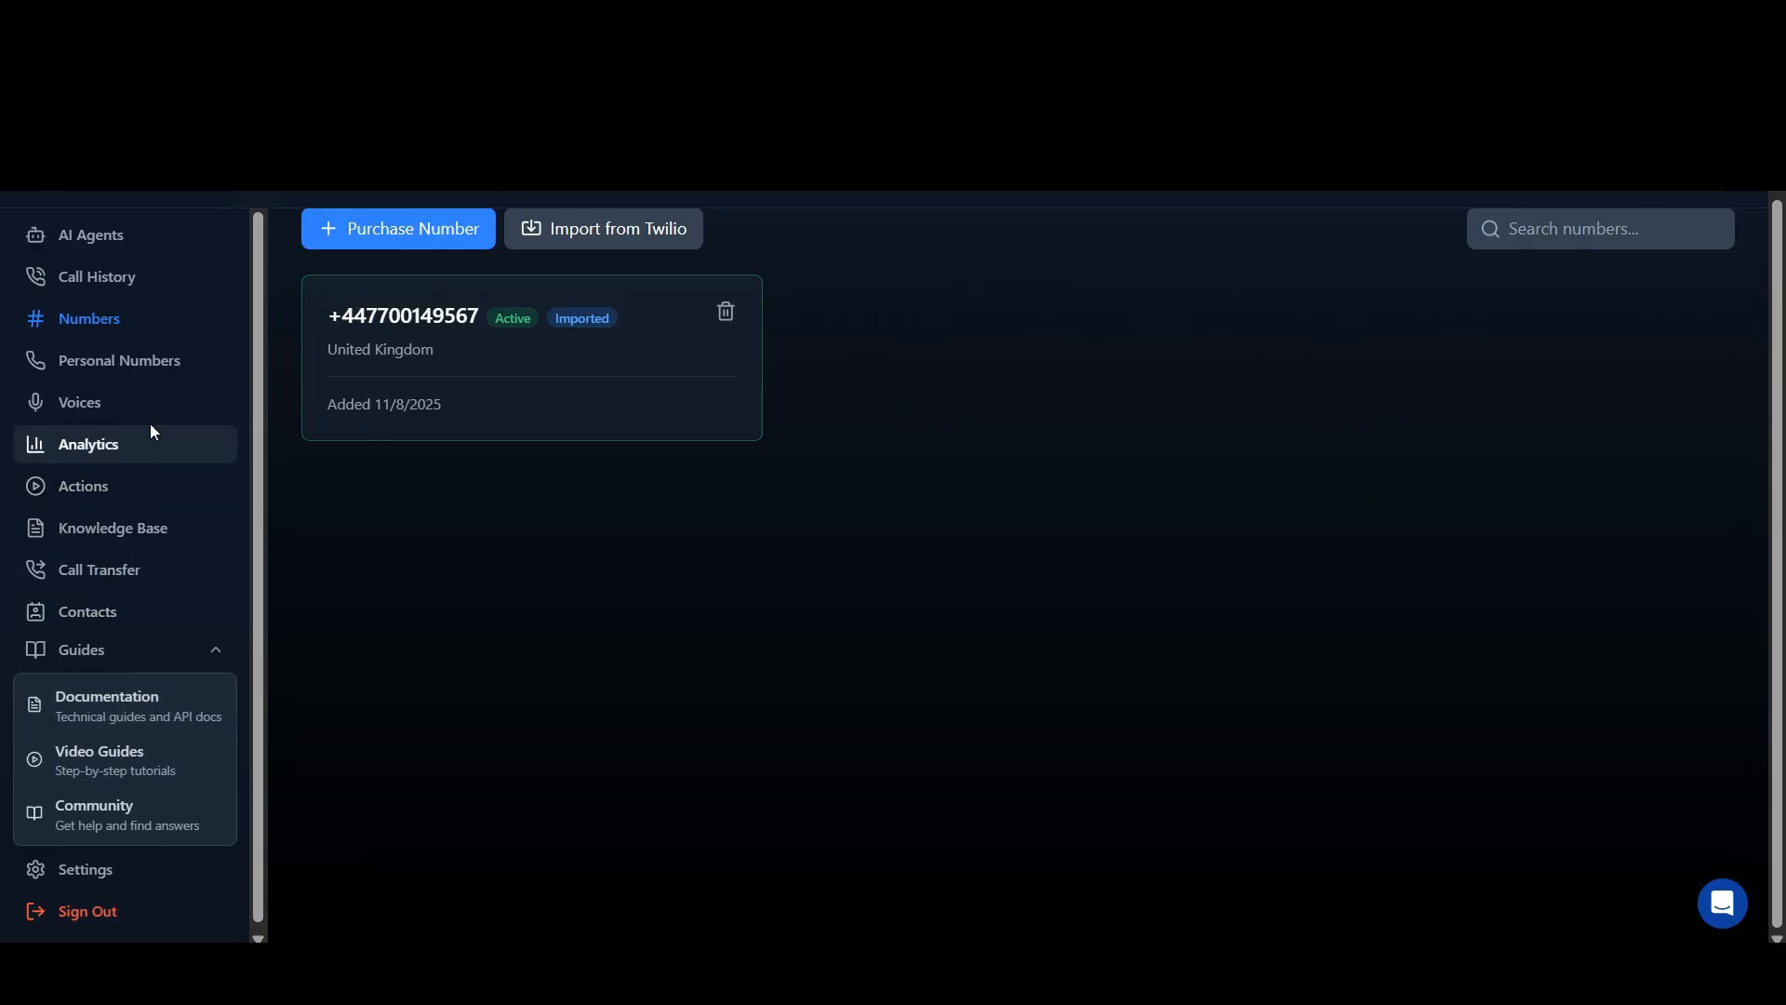
left_click(130, 495)
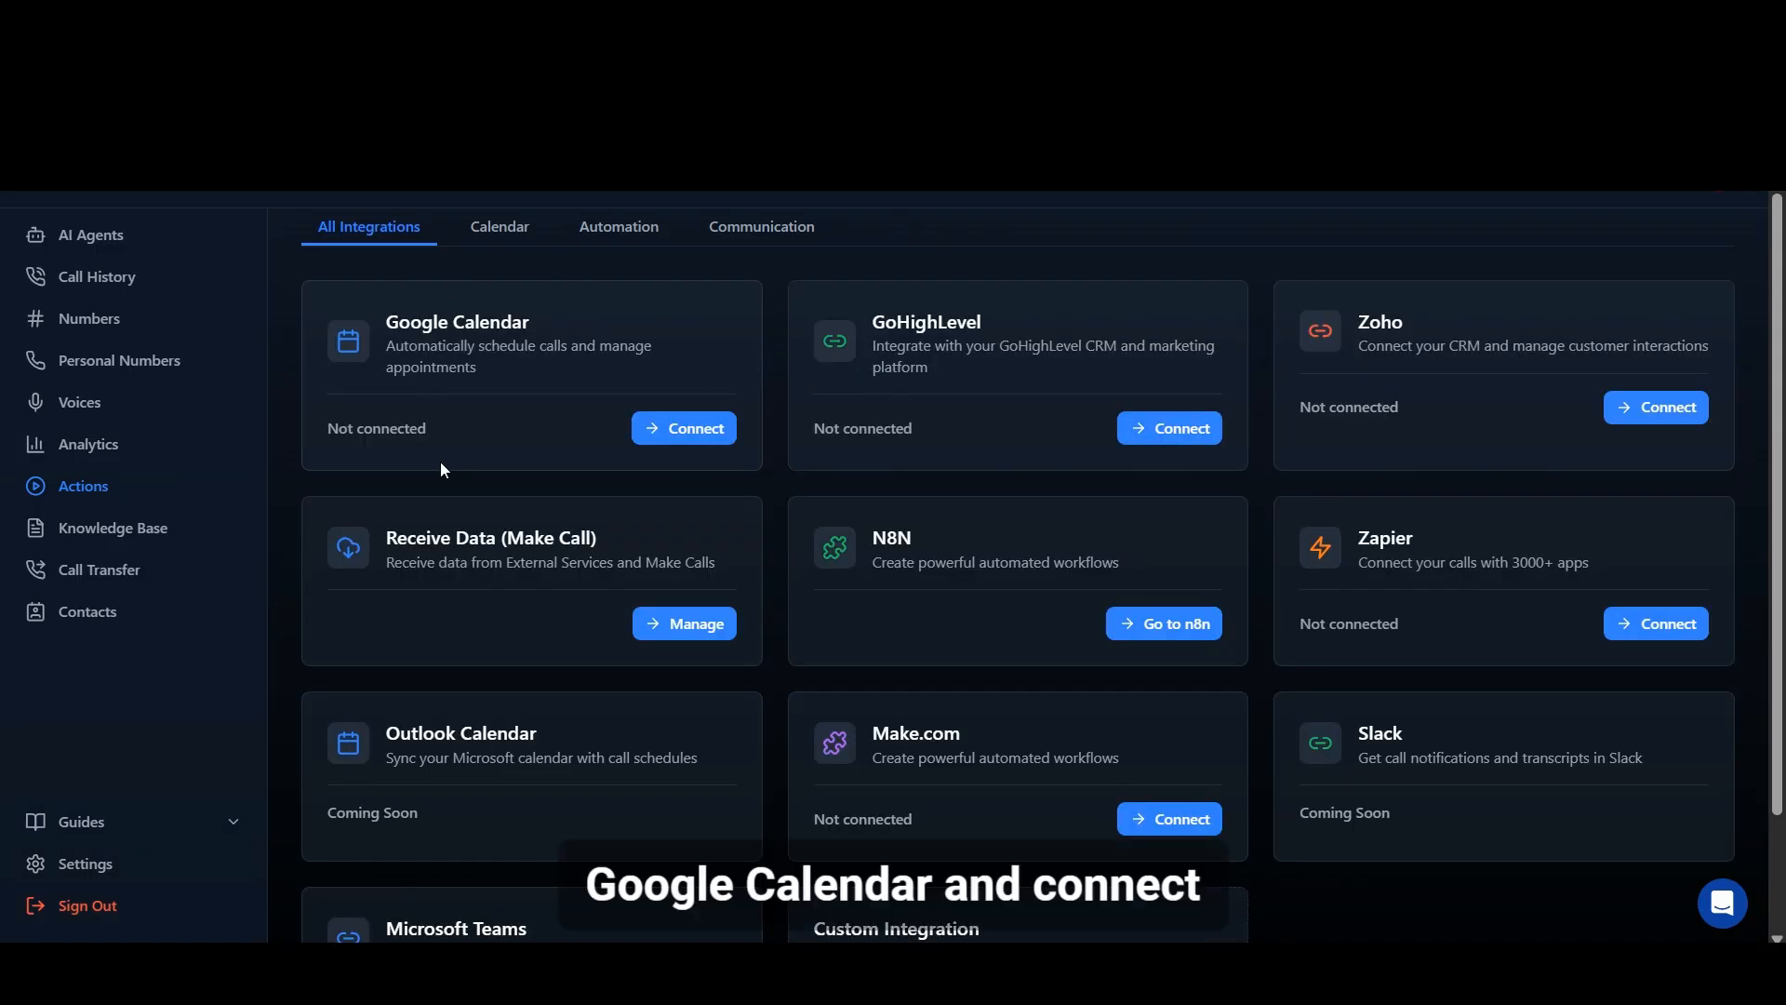
left_click(666, 435)
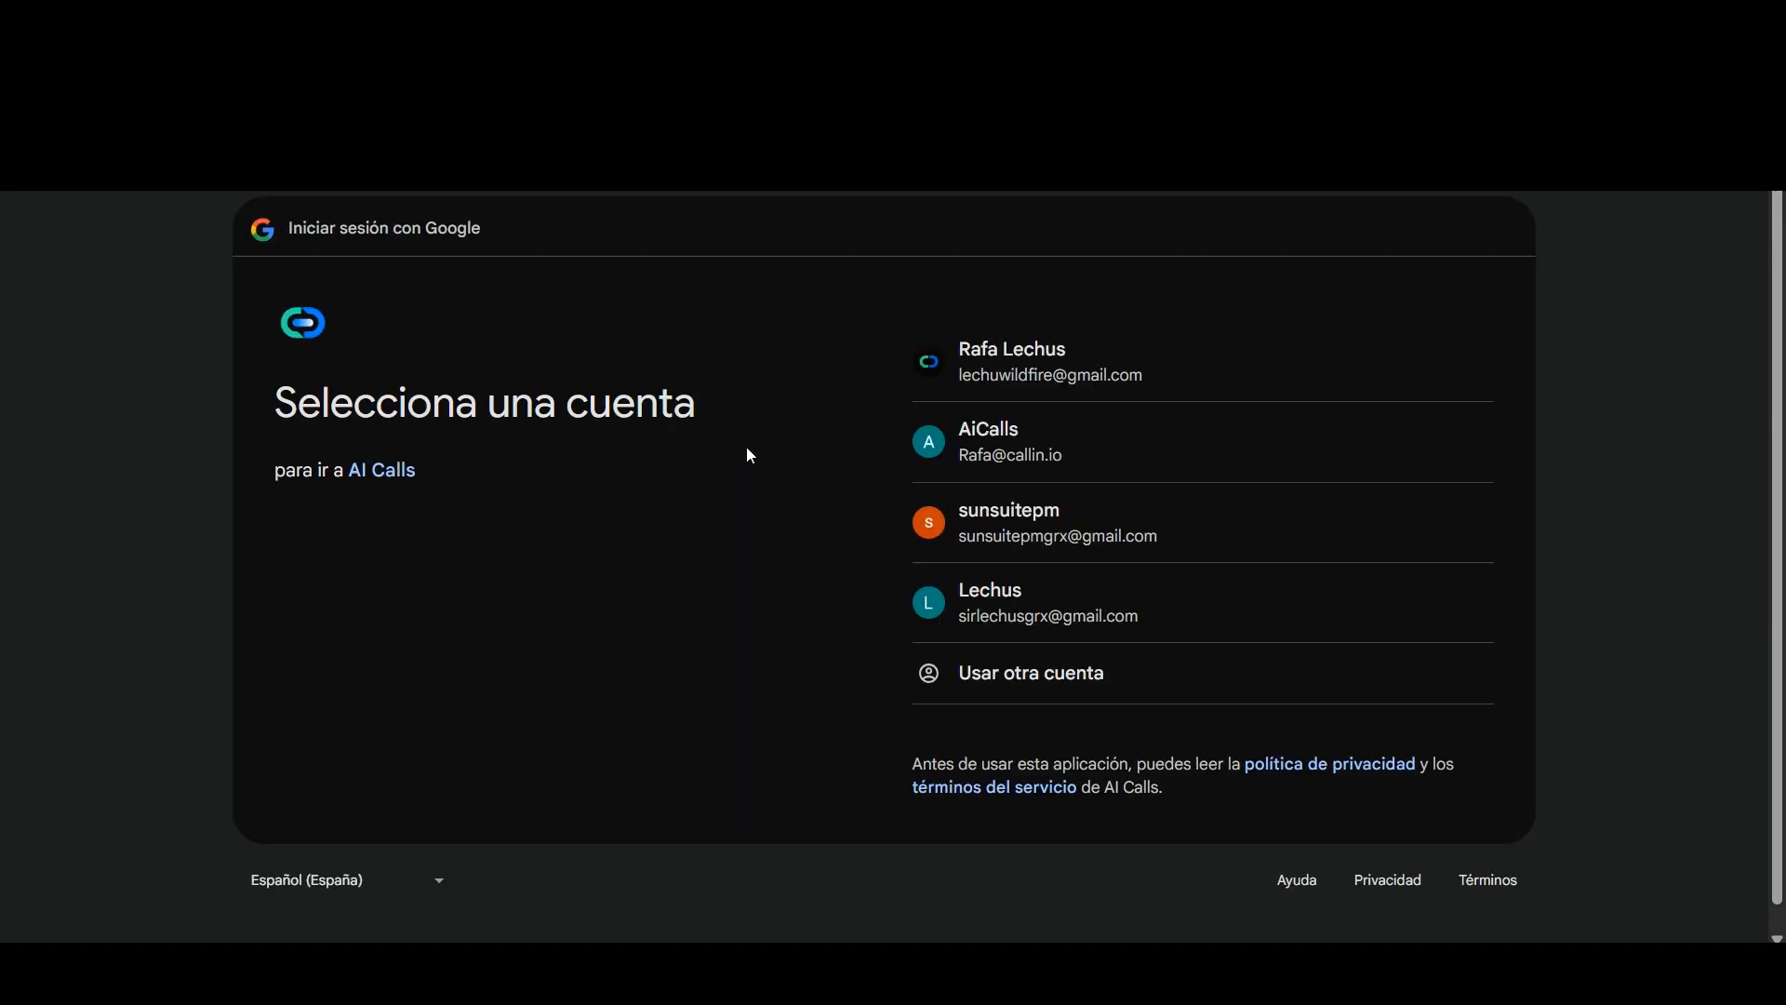
left_click(1035, 532)
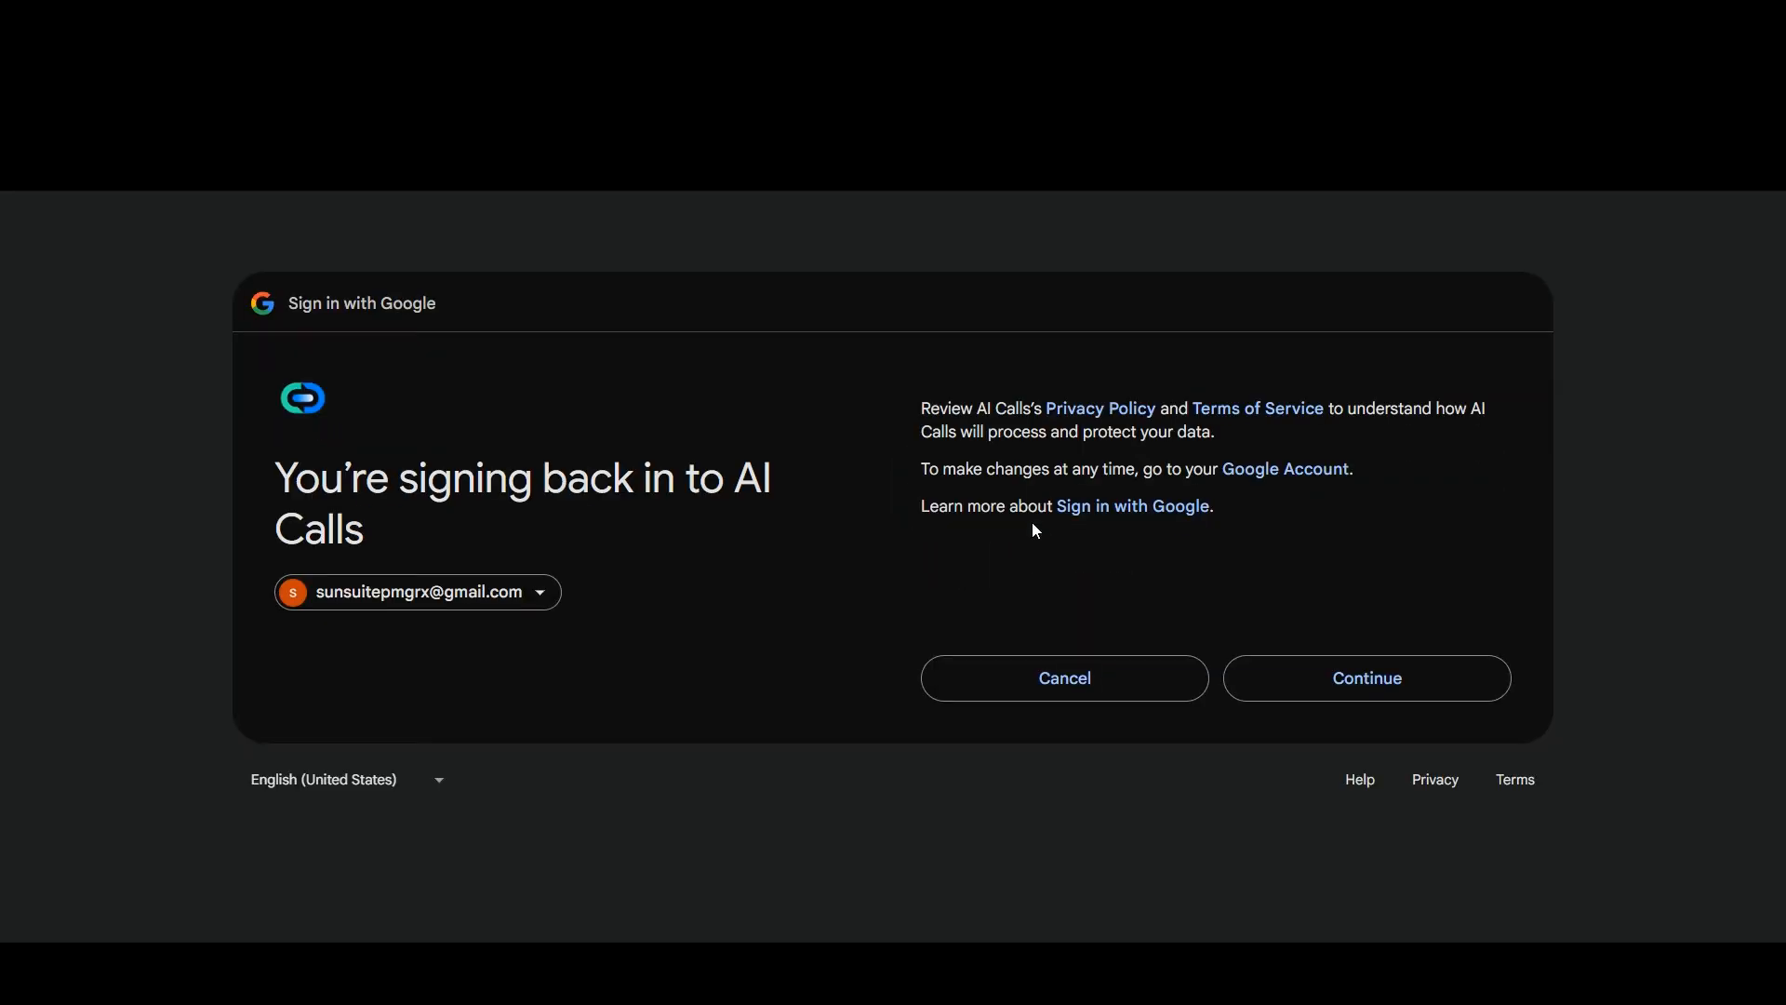
left_click(1401, 685)
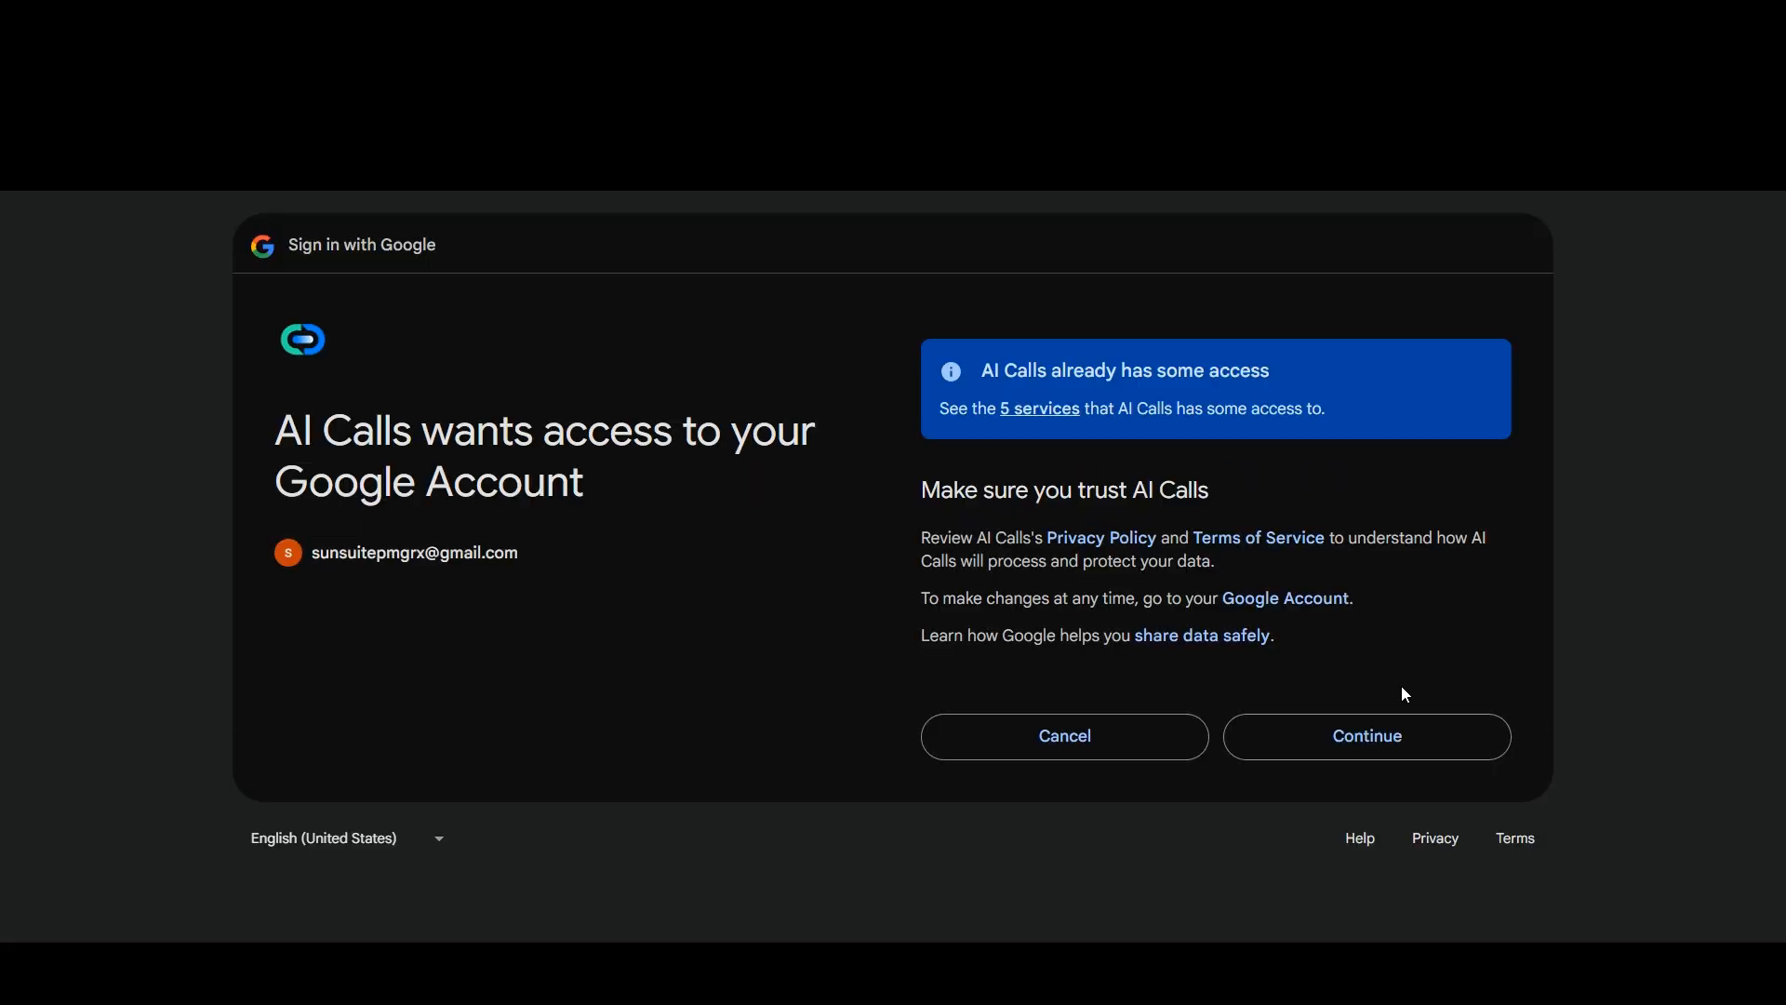
left_click(1382, 735)
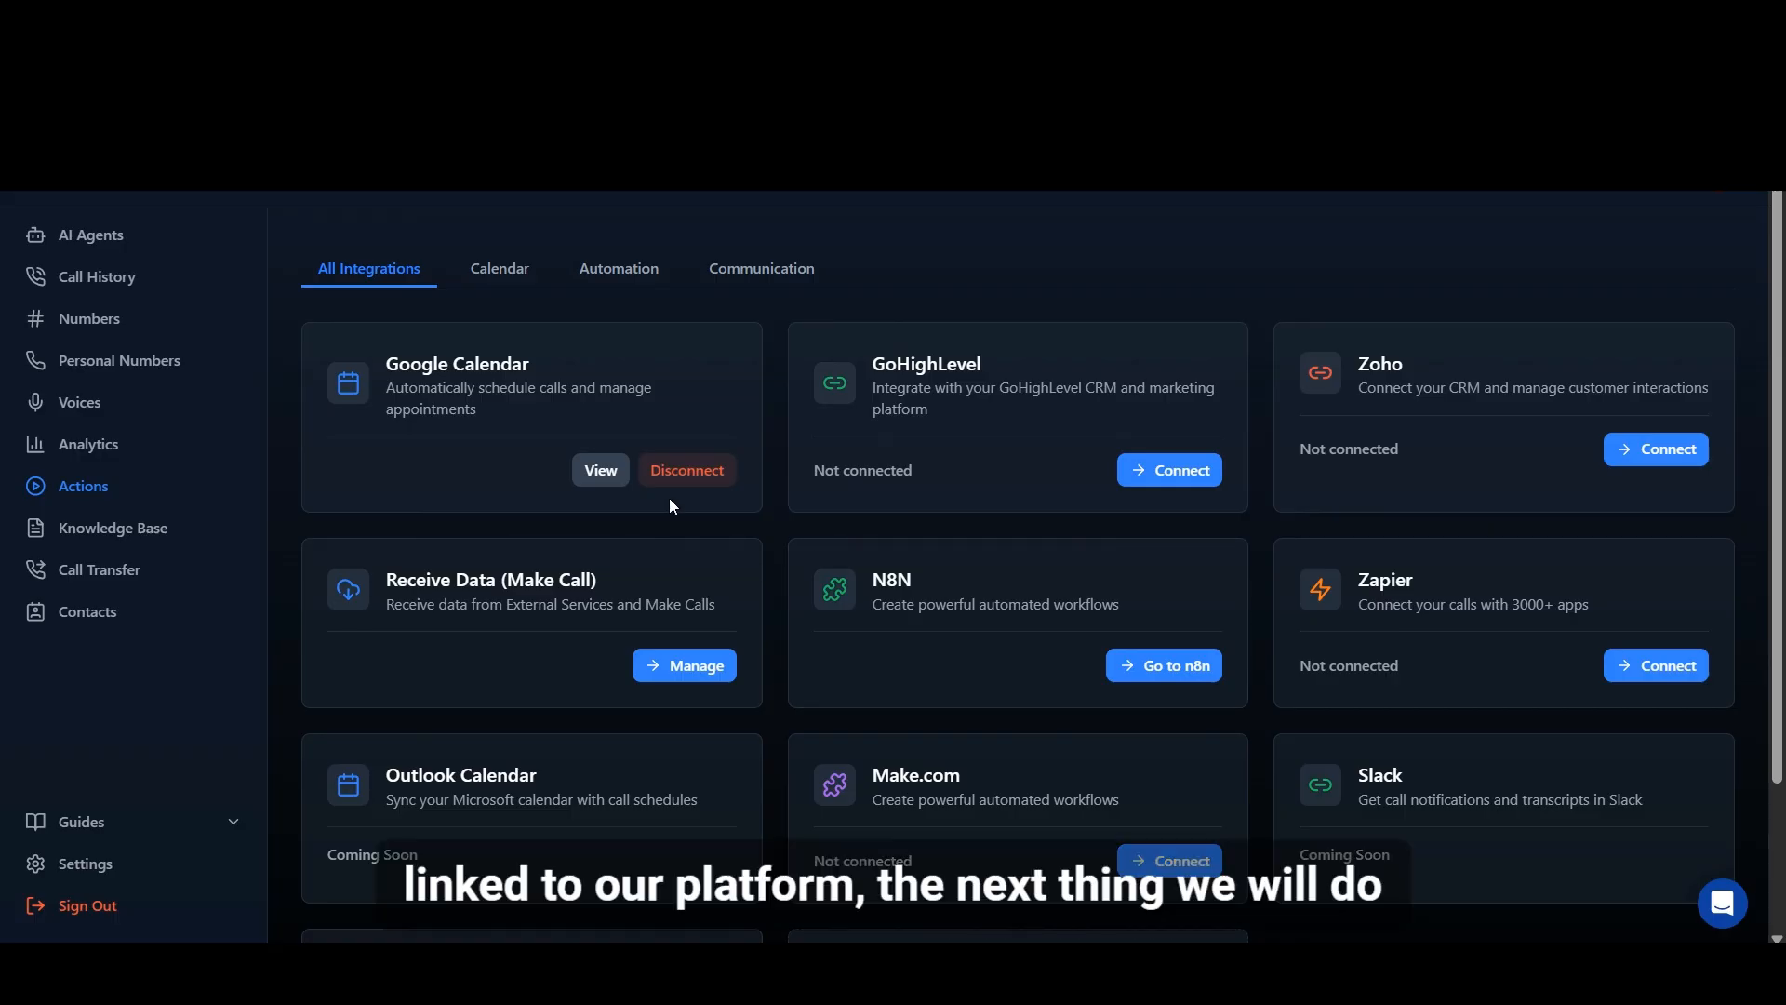
Step: Open the Appointment Action settings of the connected Google Calendar
left_click(601, 469)
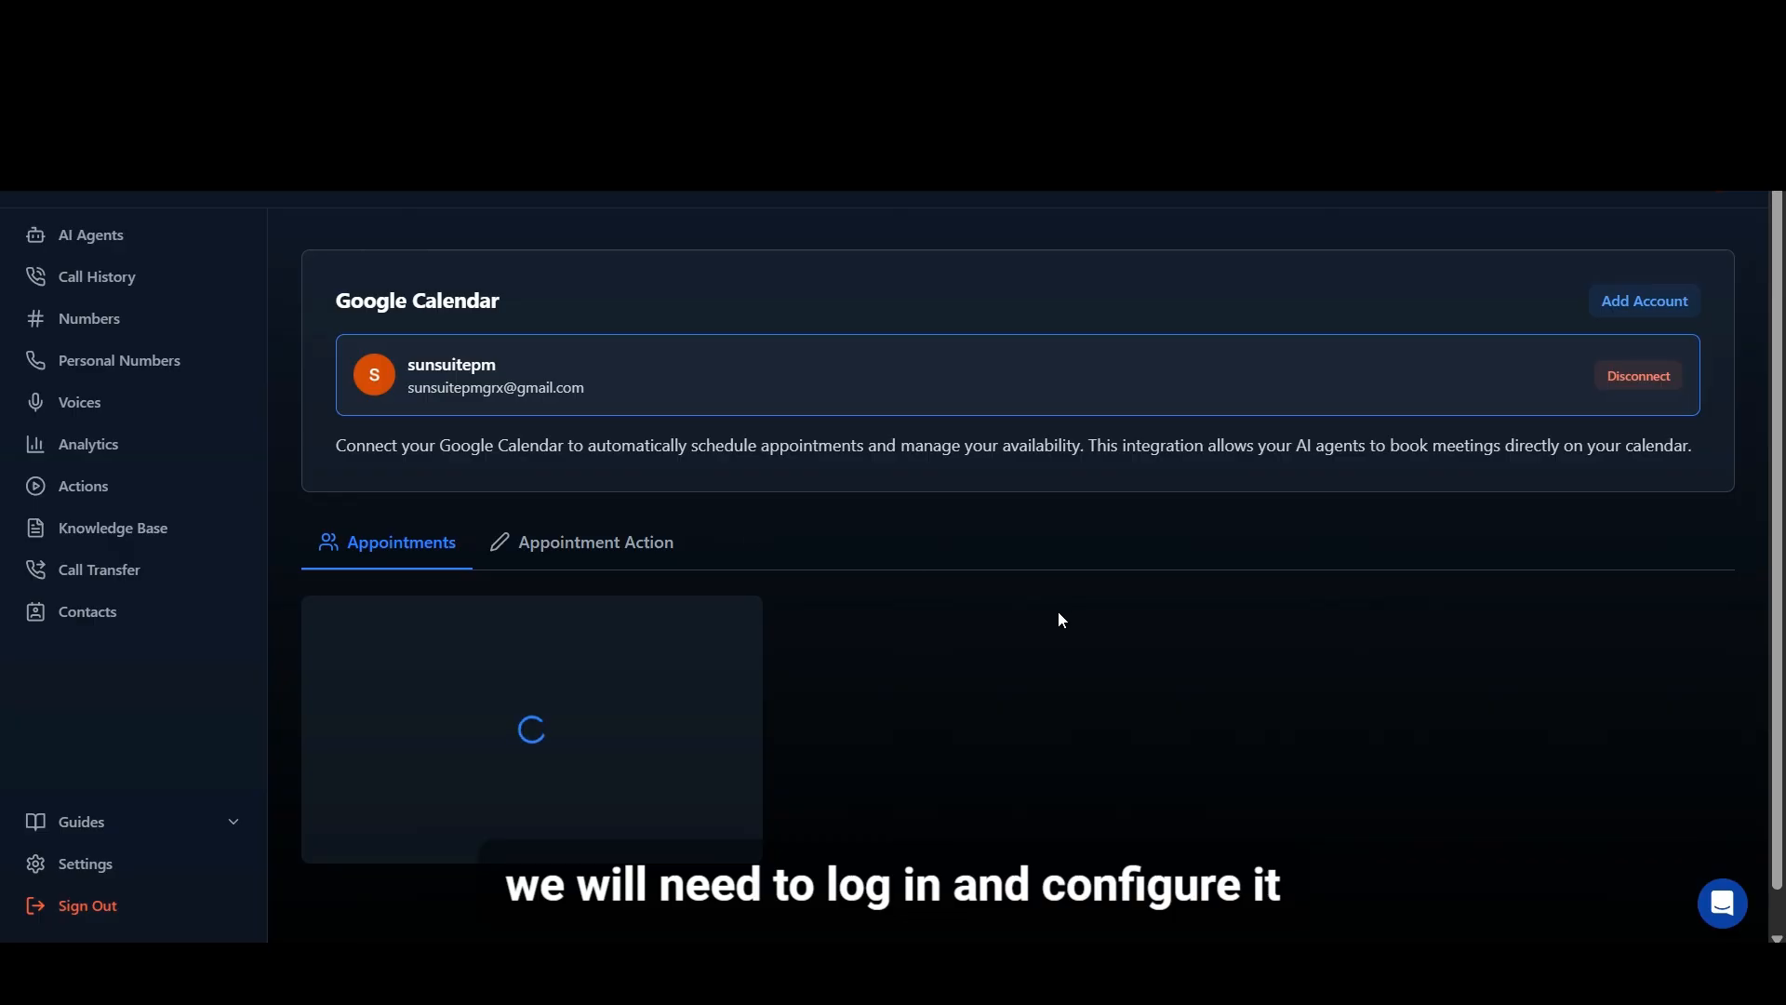
scroll(818, 484, "down", 1)
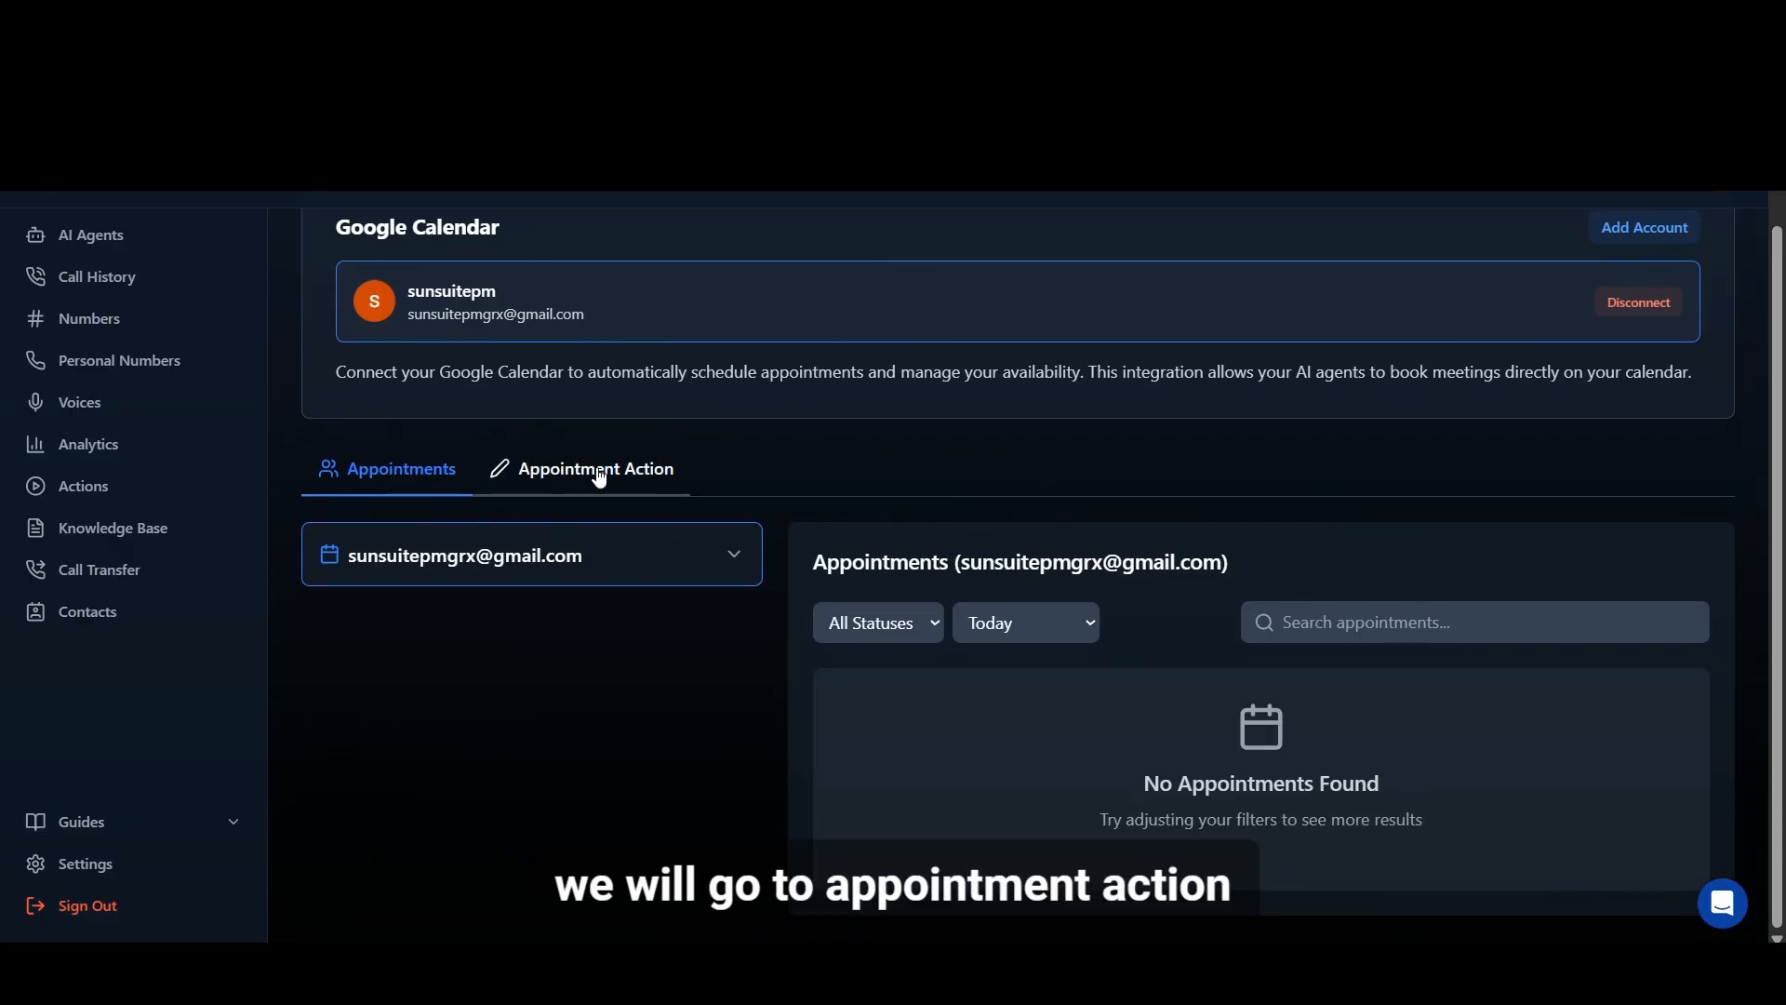
left_click(597, 470)
scroll(1053, 610, "down", 6)
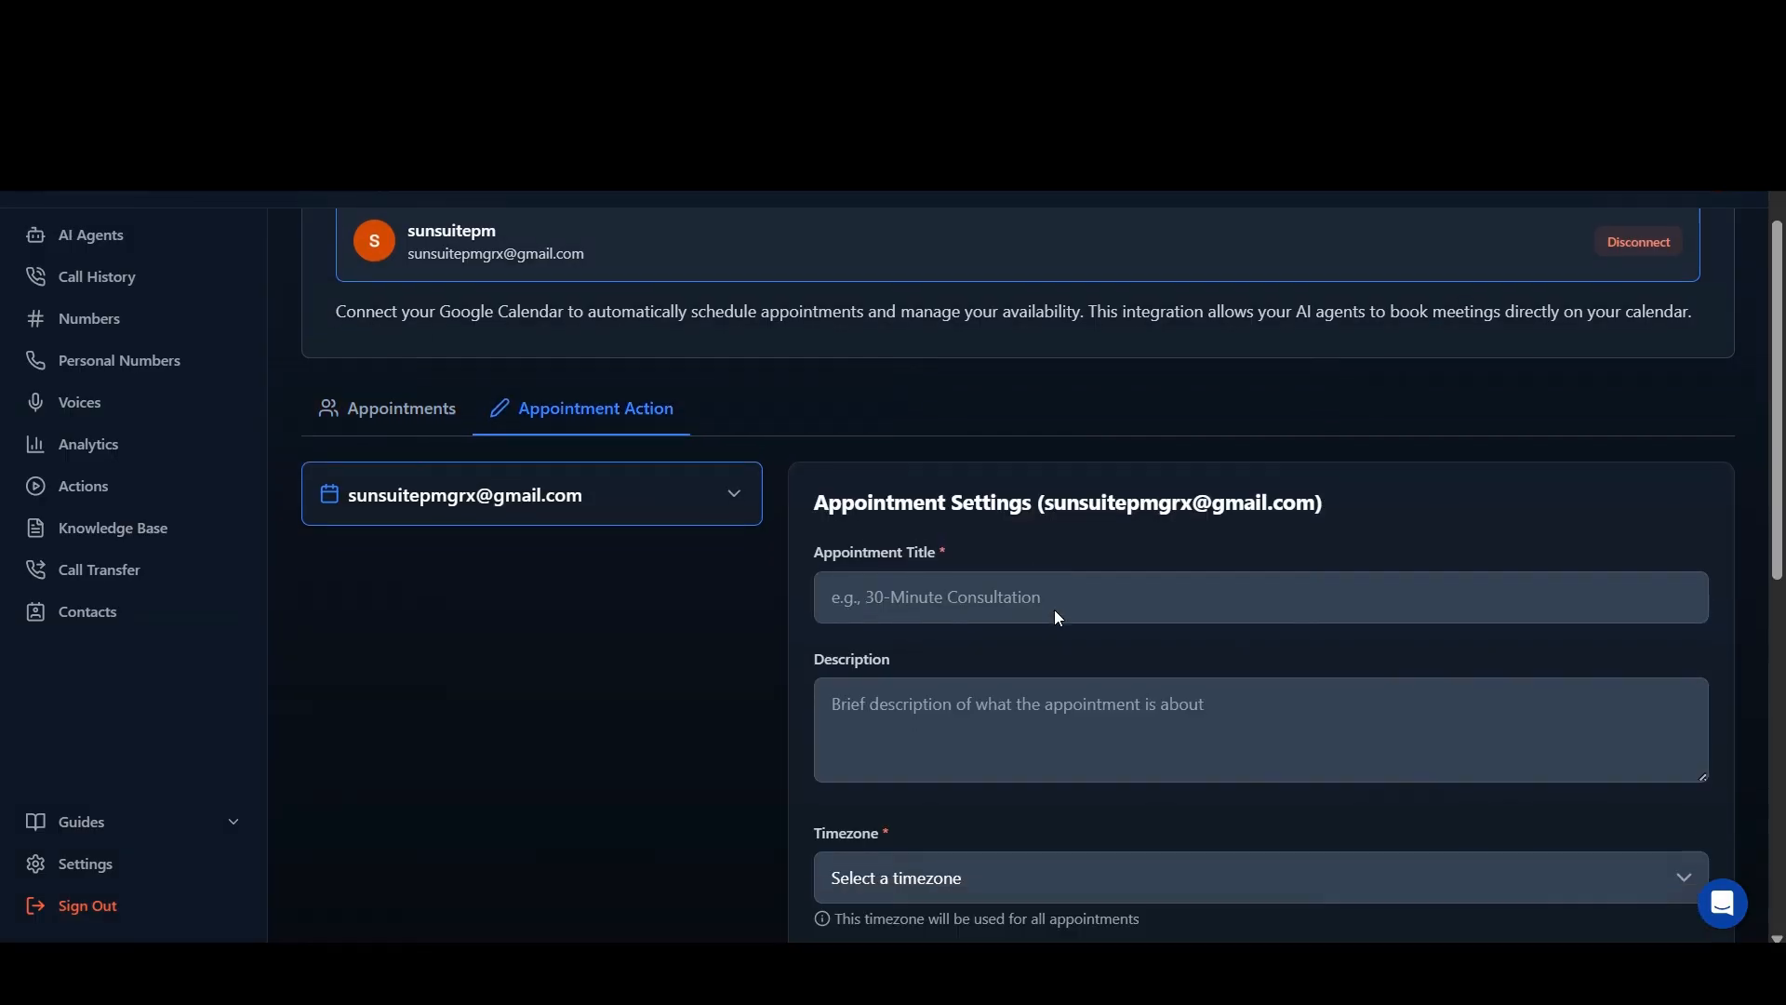
scroll(1060, 608, "up", 3)
scroll(1062, 609, "up", 1)
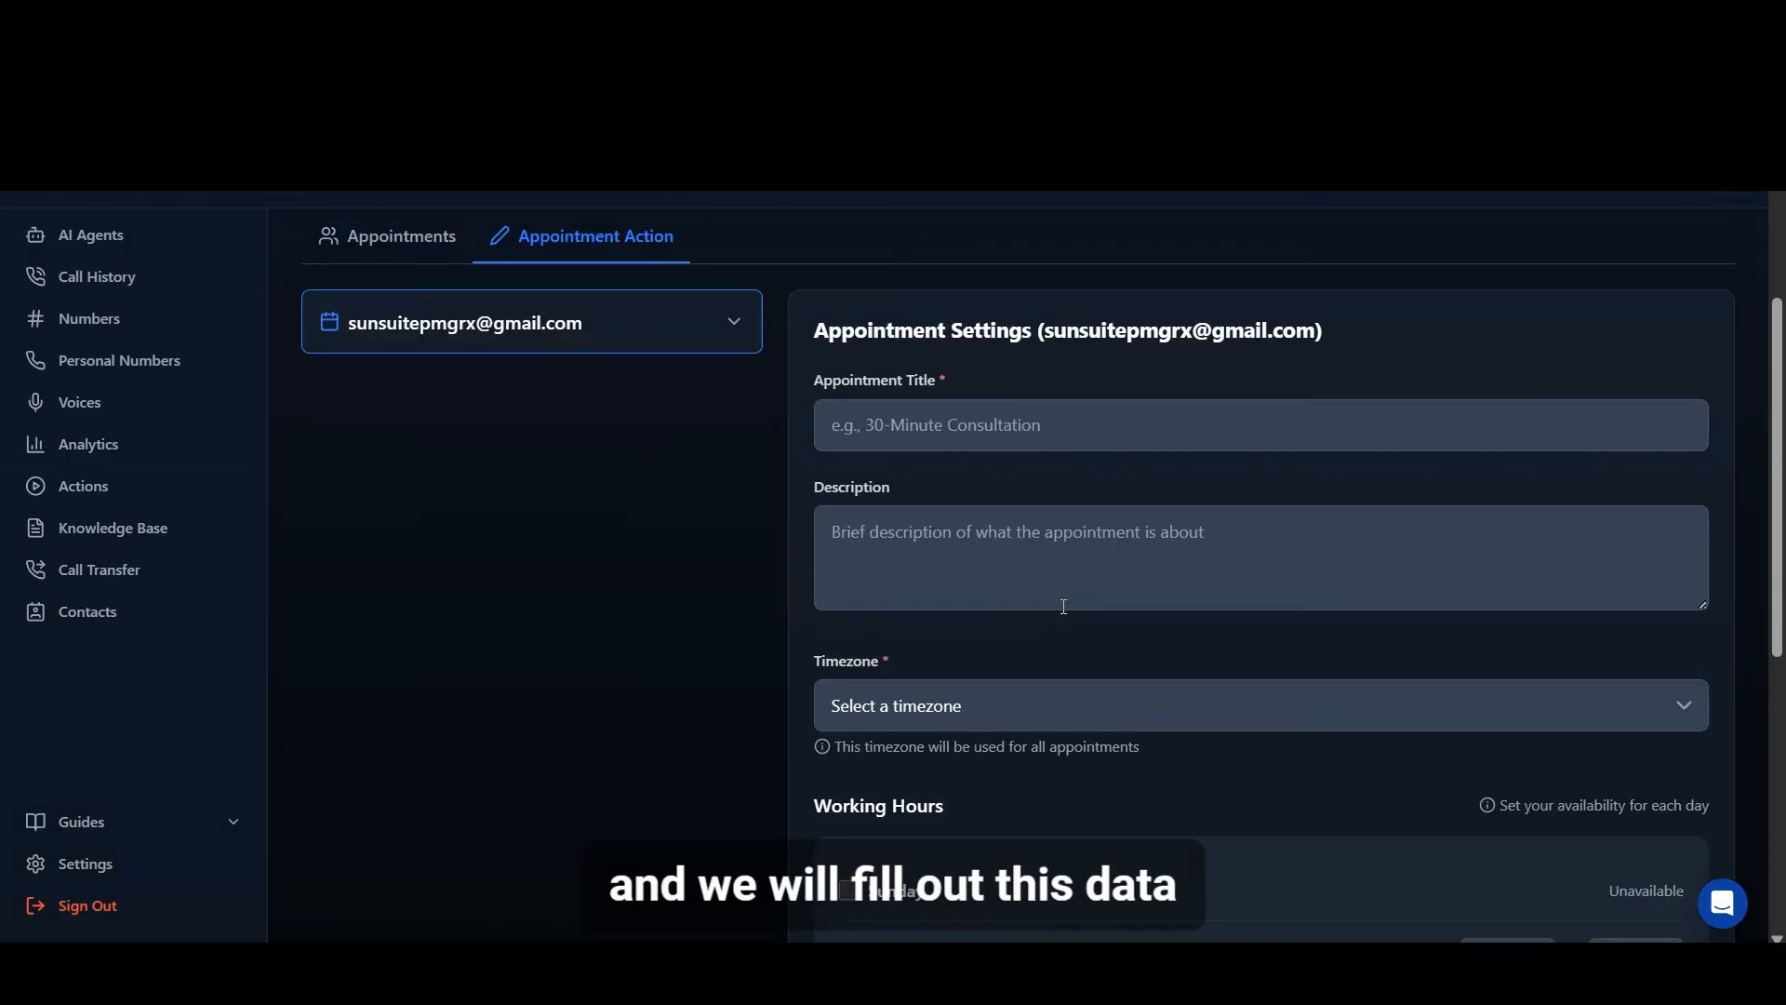
Step: Enter "appointment" as both the appointment title and the description in the calendar's appointment settings
left_click(1025, 422)
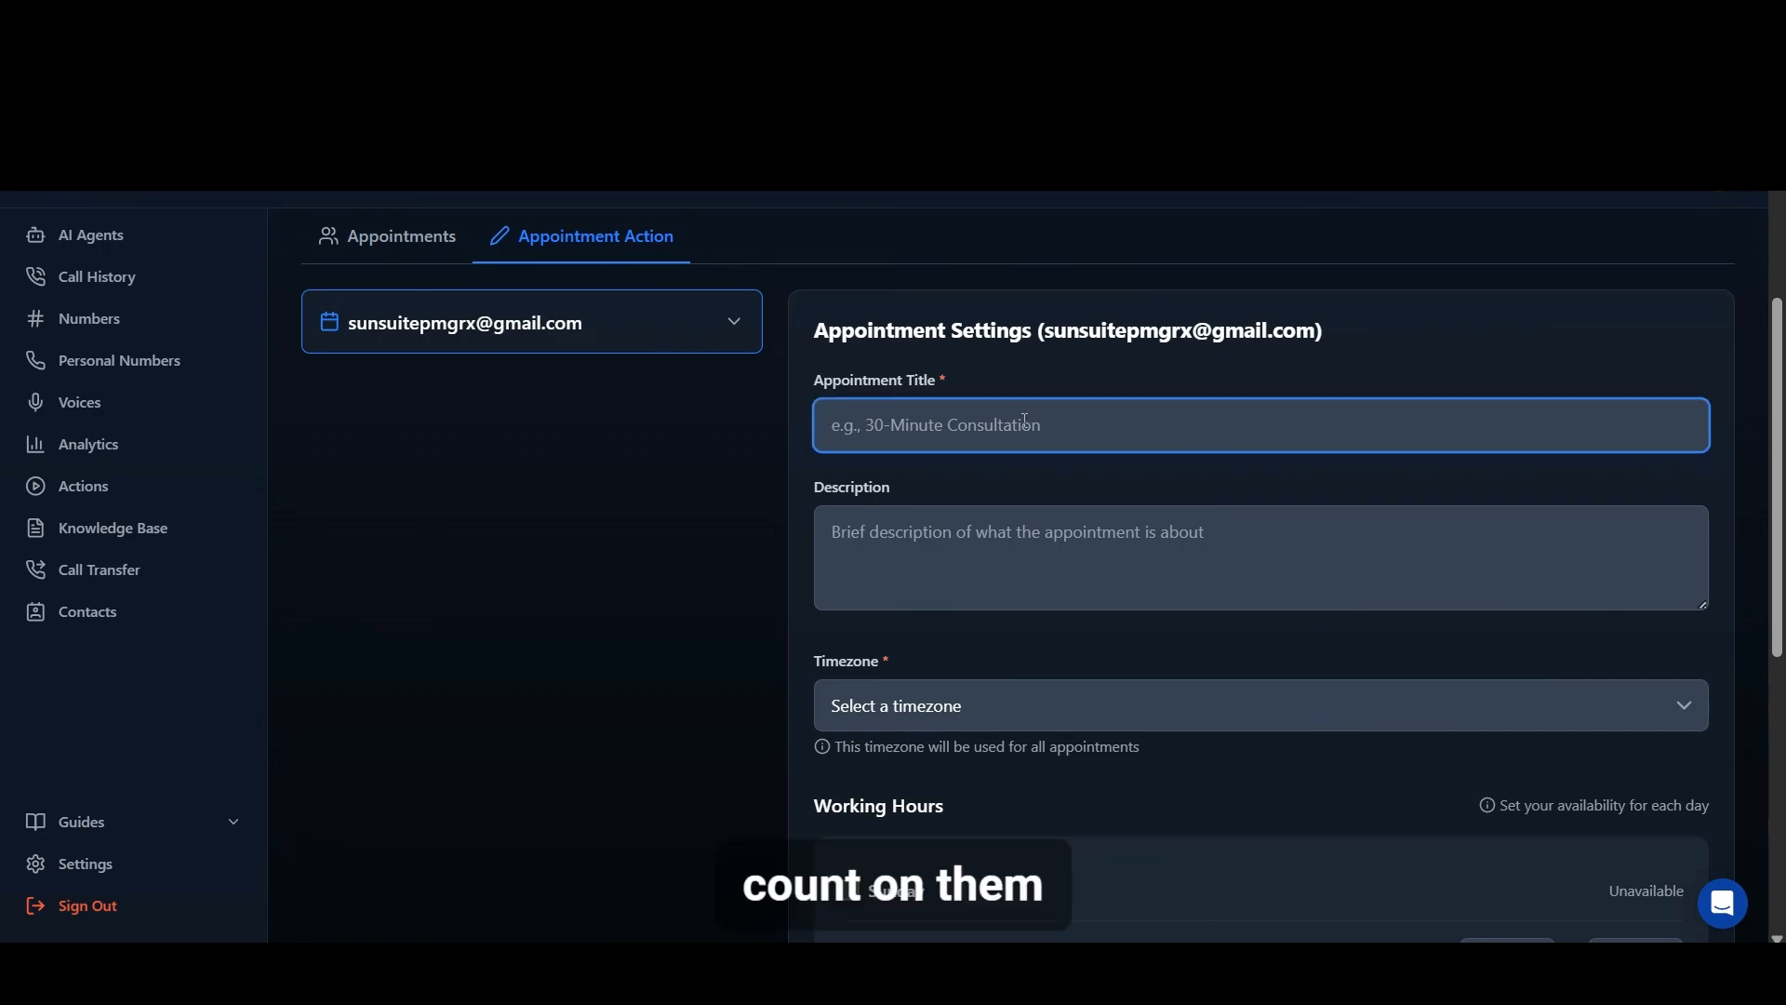
type("appo")
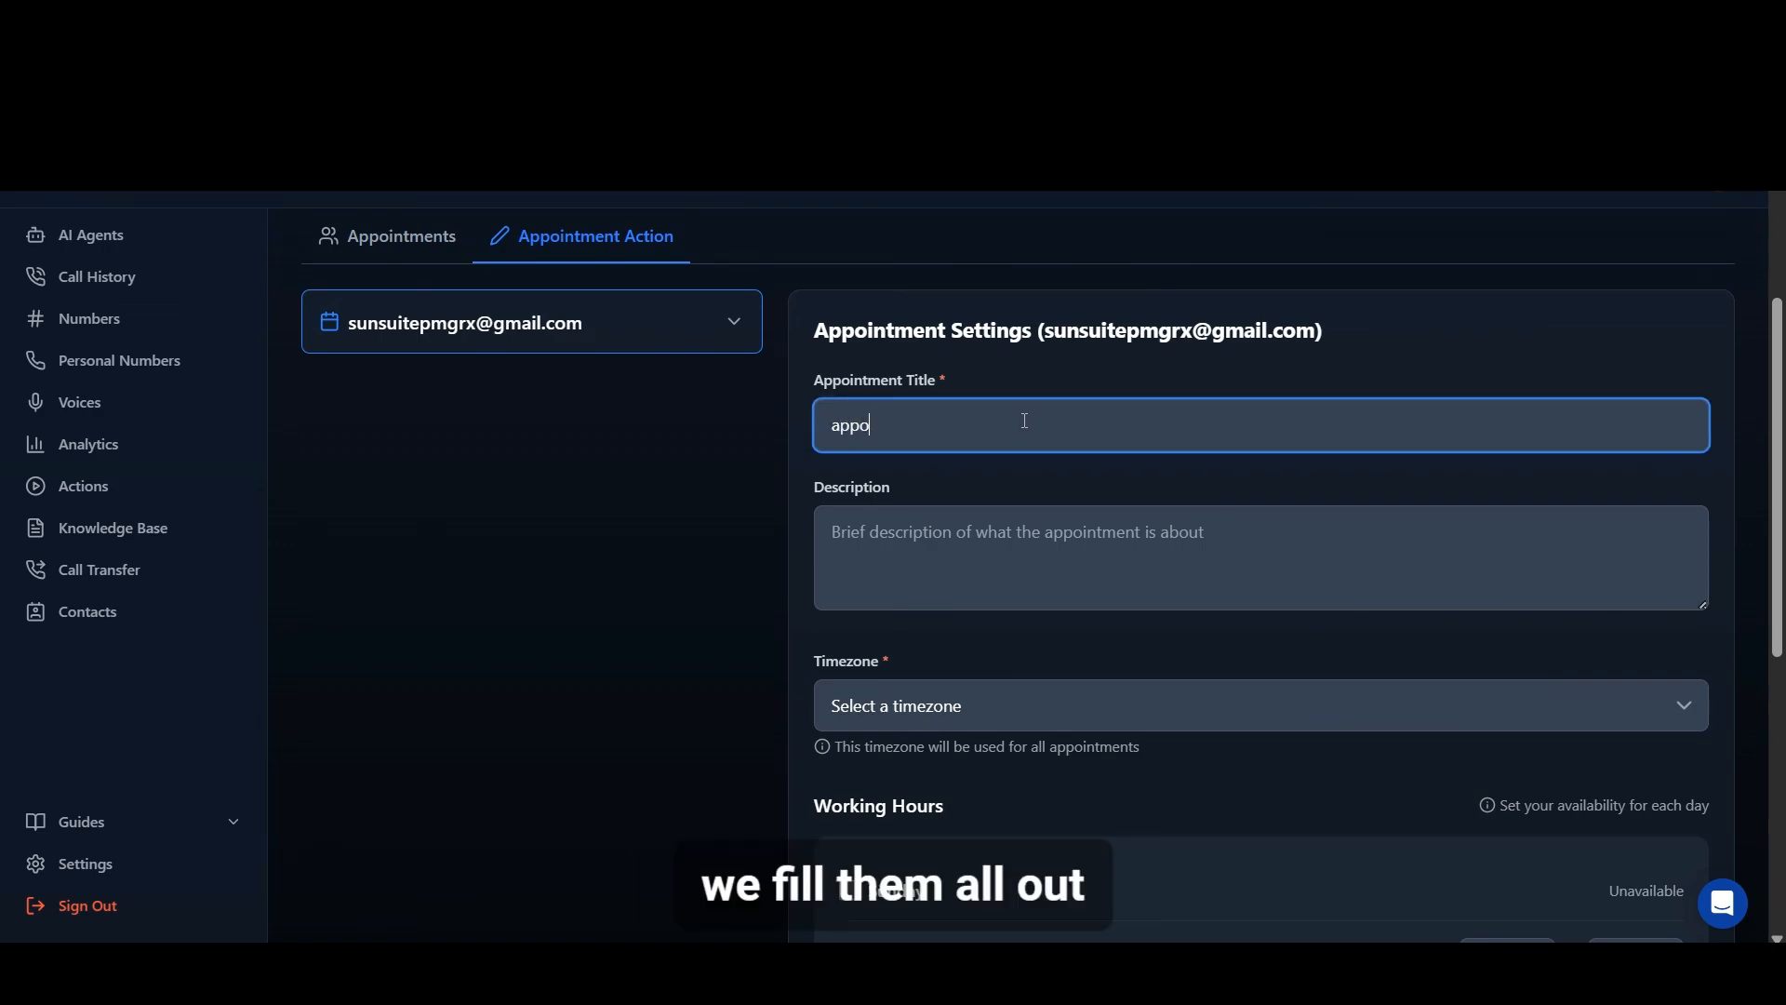
type("intmen")
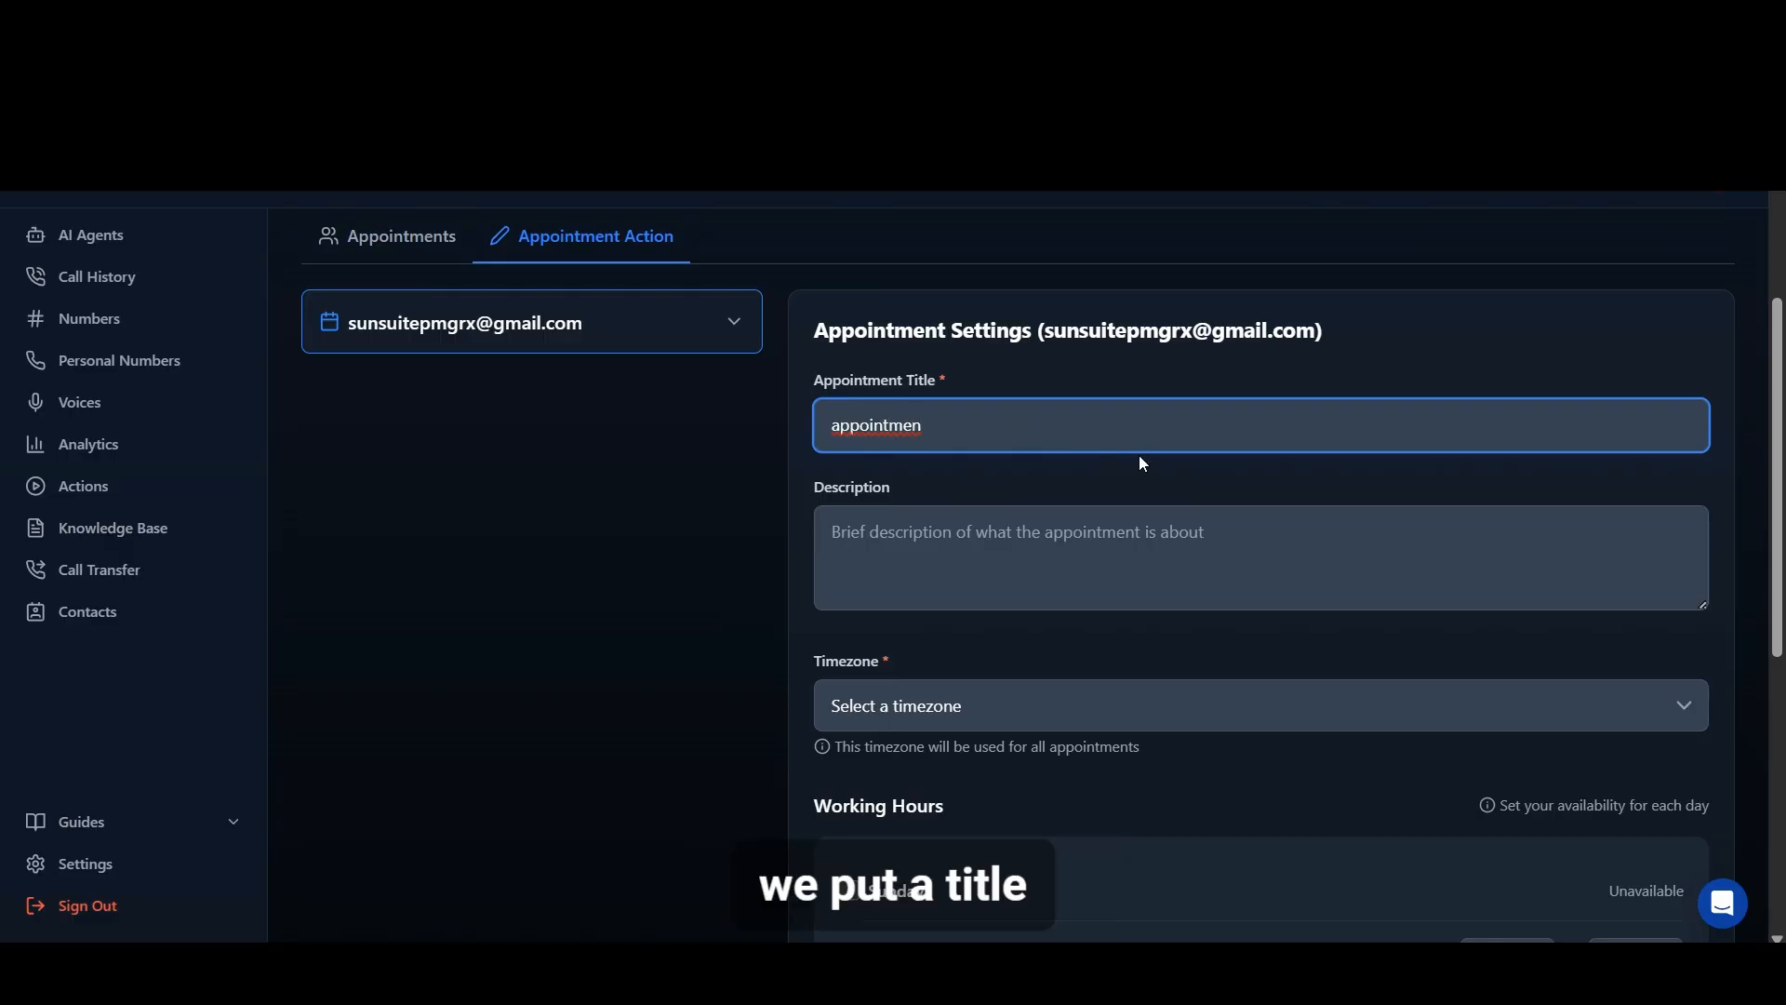
type("t")
left_click(1002, 536)
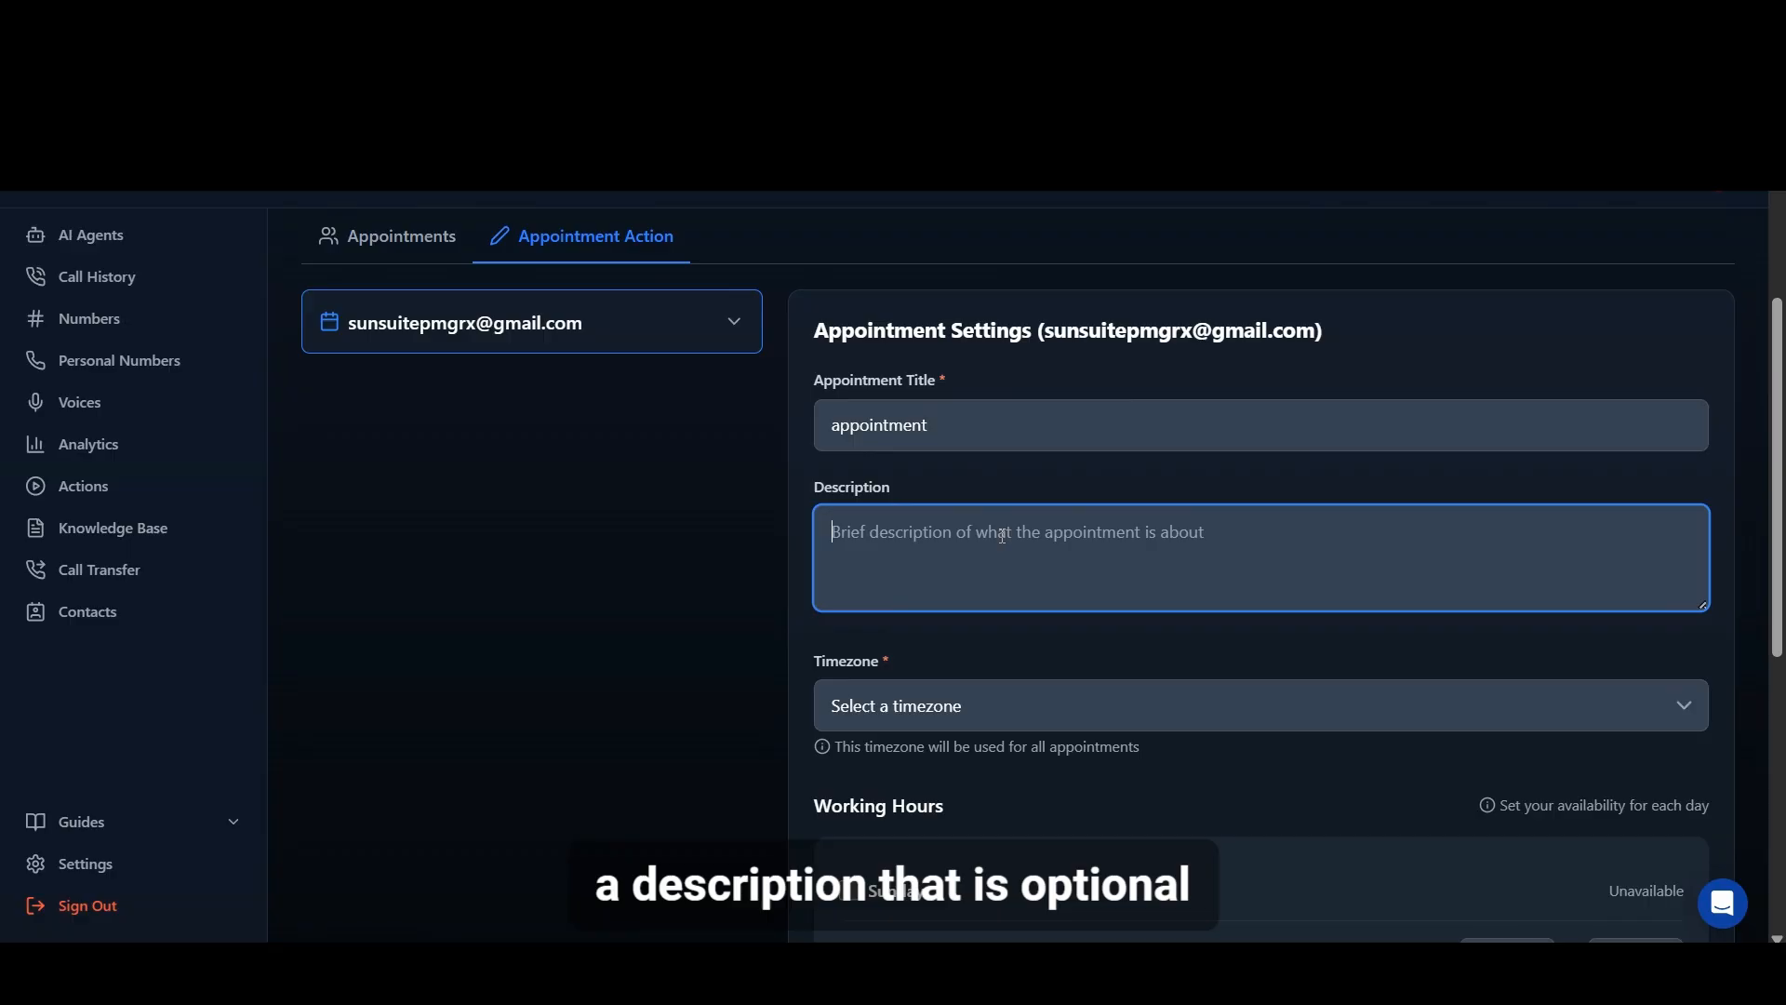
type("appo")
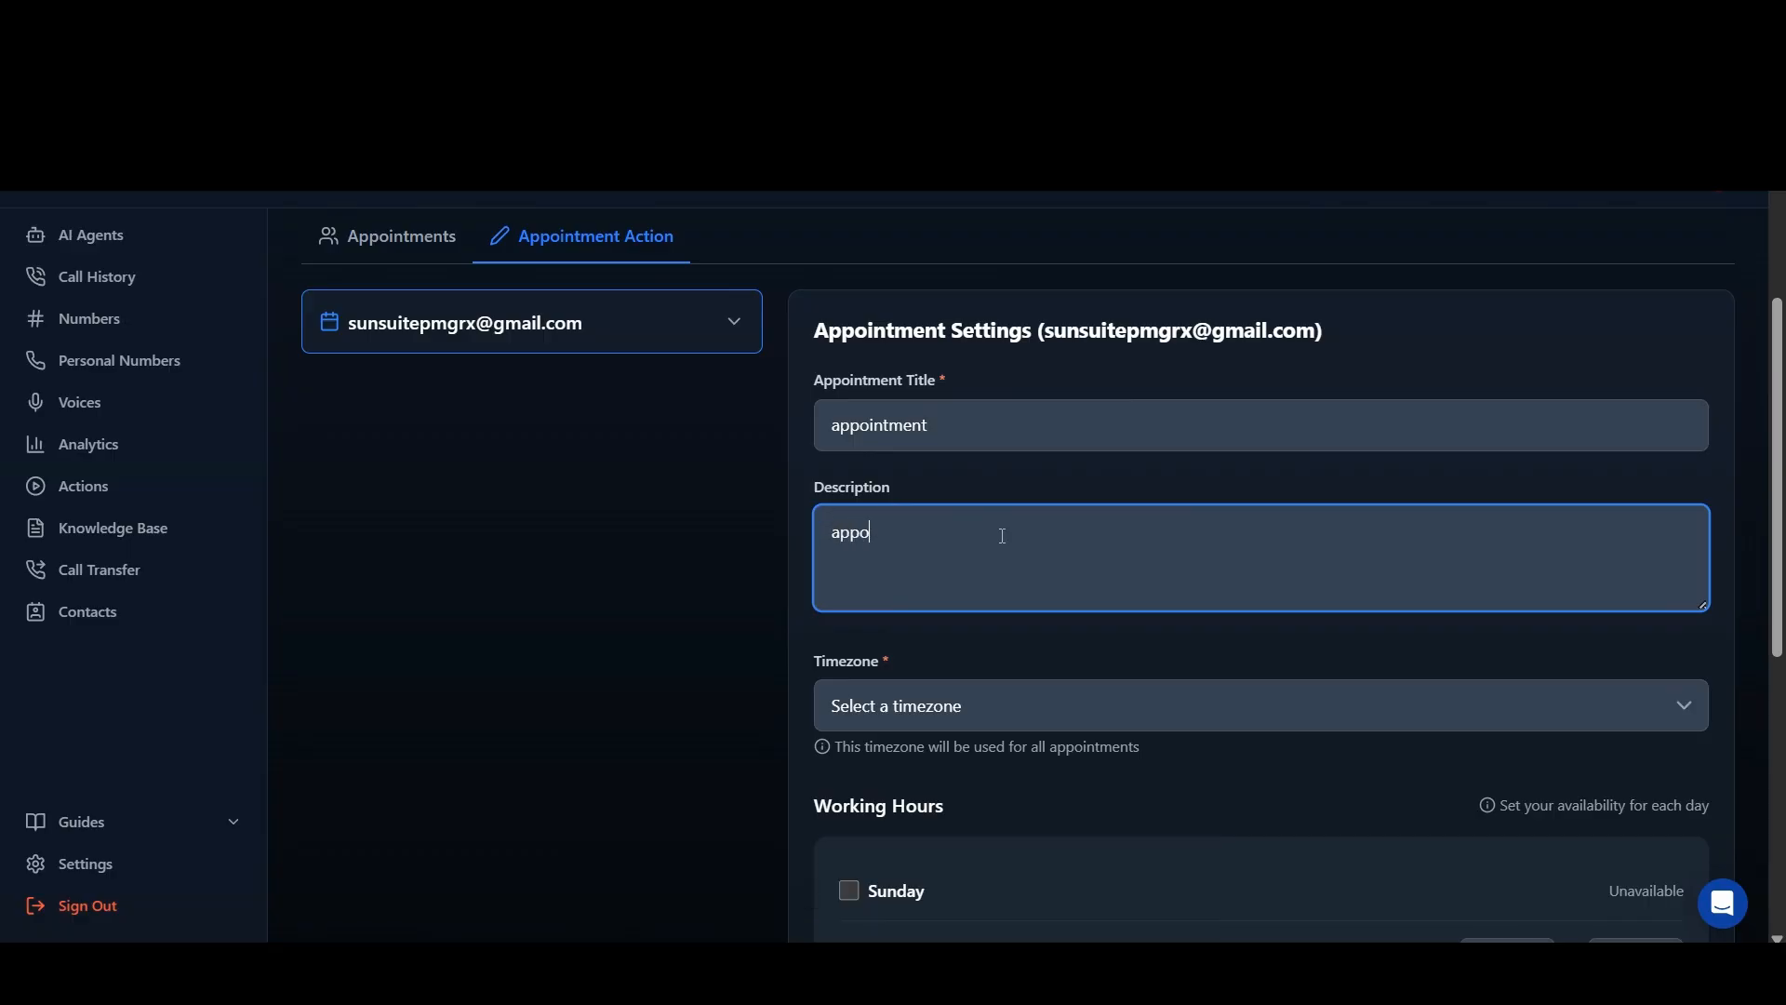
type("intment")
Step: Set the appointment timezone to Berlin (GMT+1) and save the appointment settings with the default working hours
left_click(1014, 723)
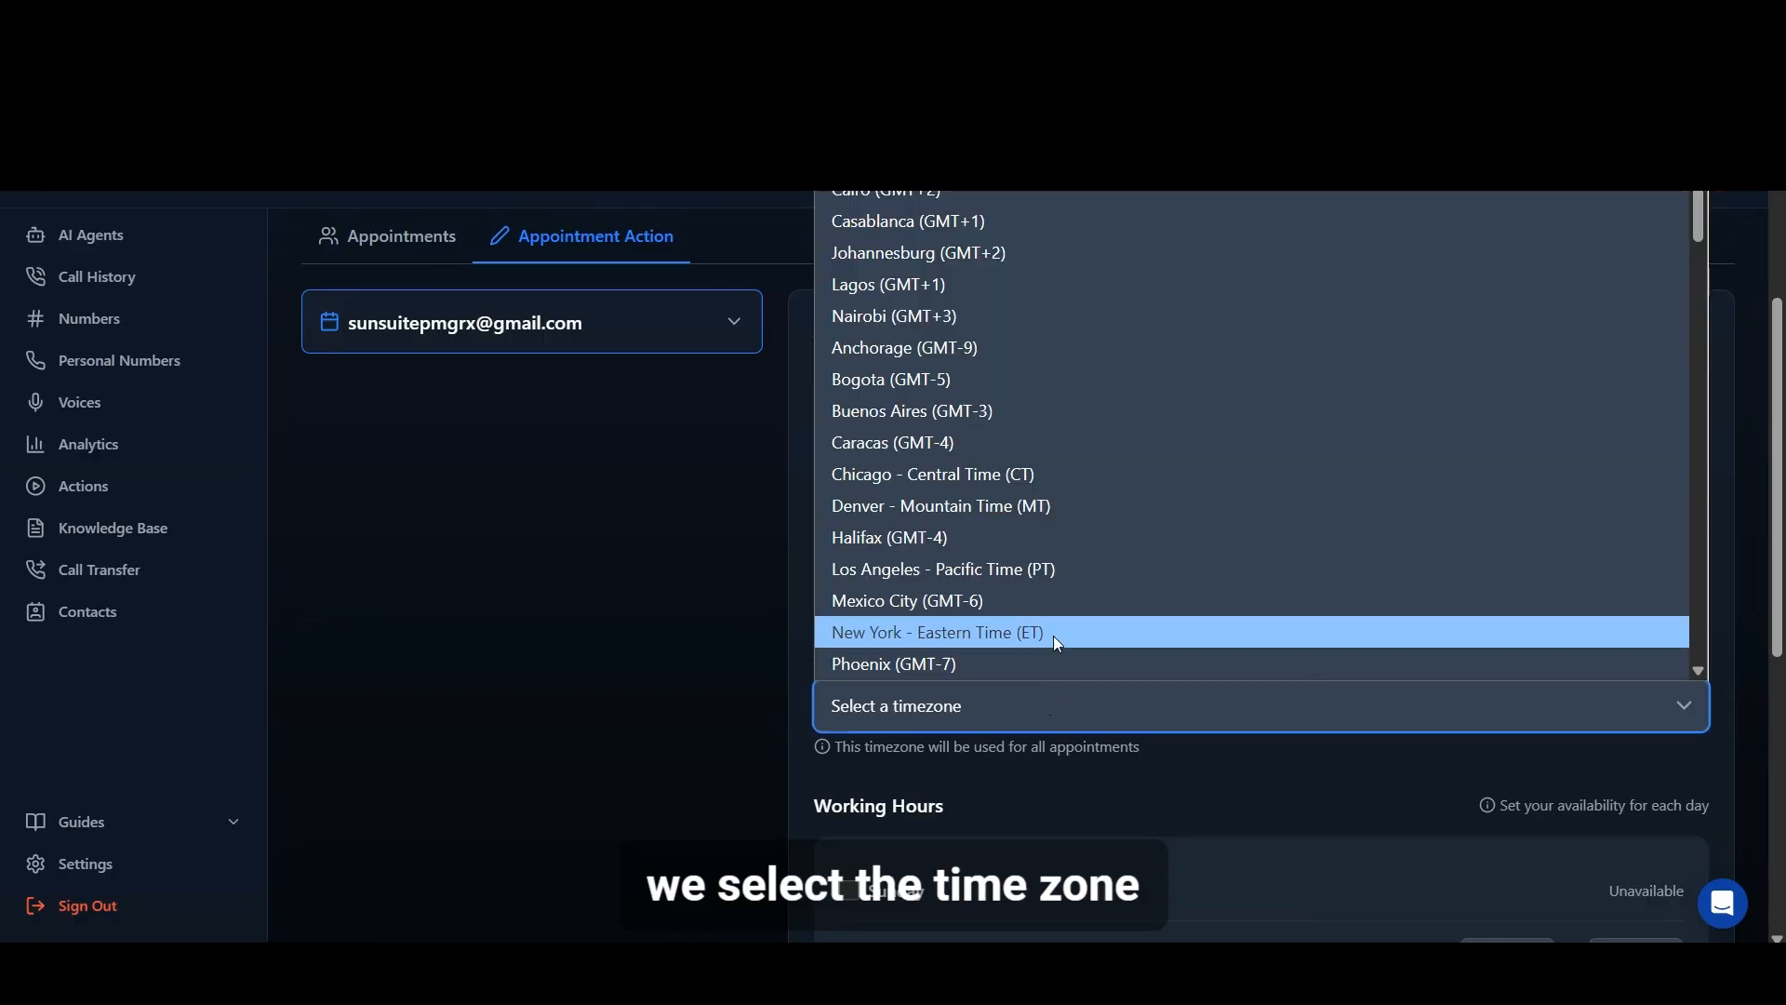
scroll(977, 570, "down", 2)
scroll(977, 558, "down", 6)
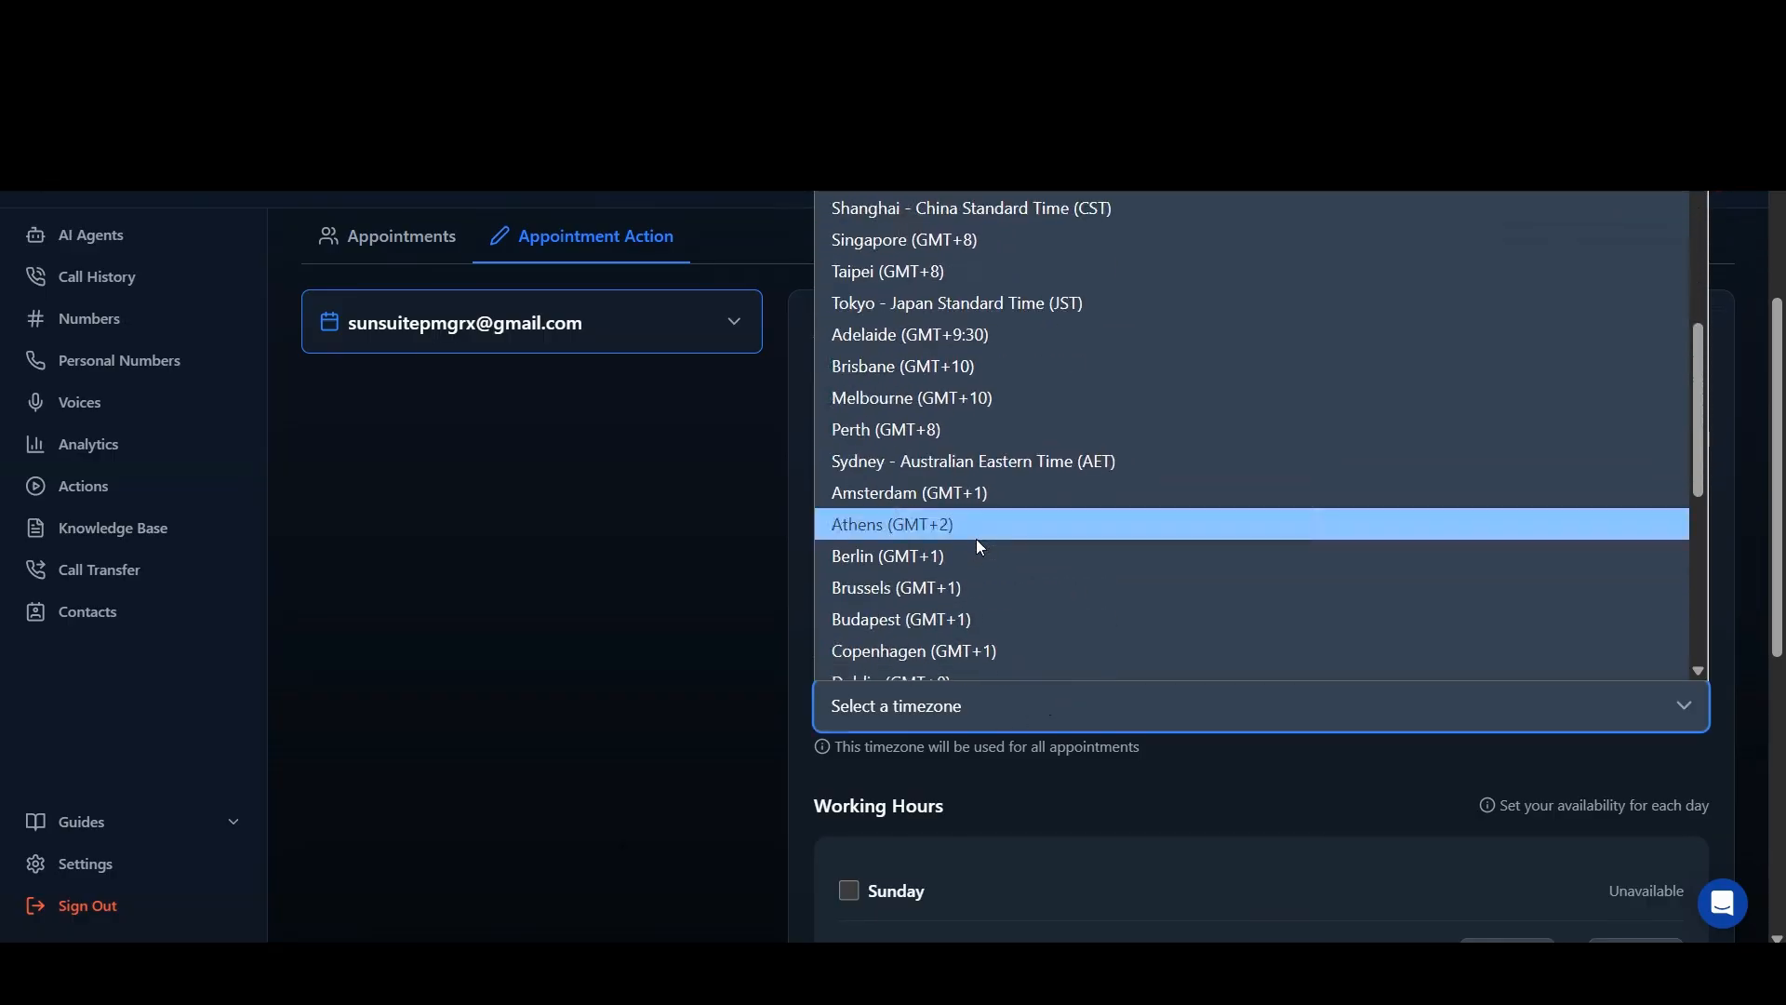
left_click(908, 553)
scroll(1350, 568, "down", 6)
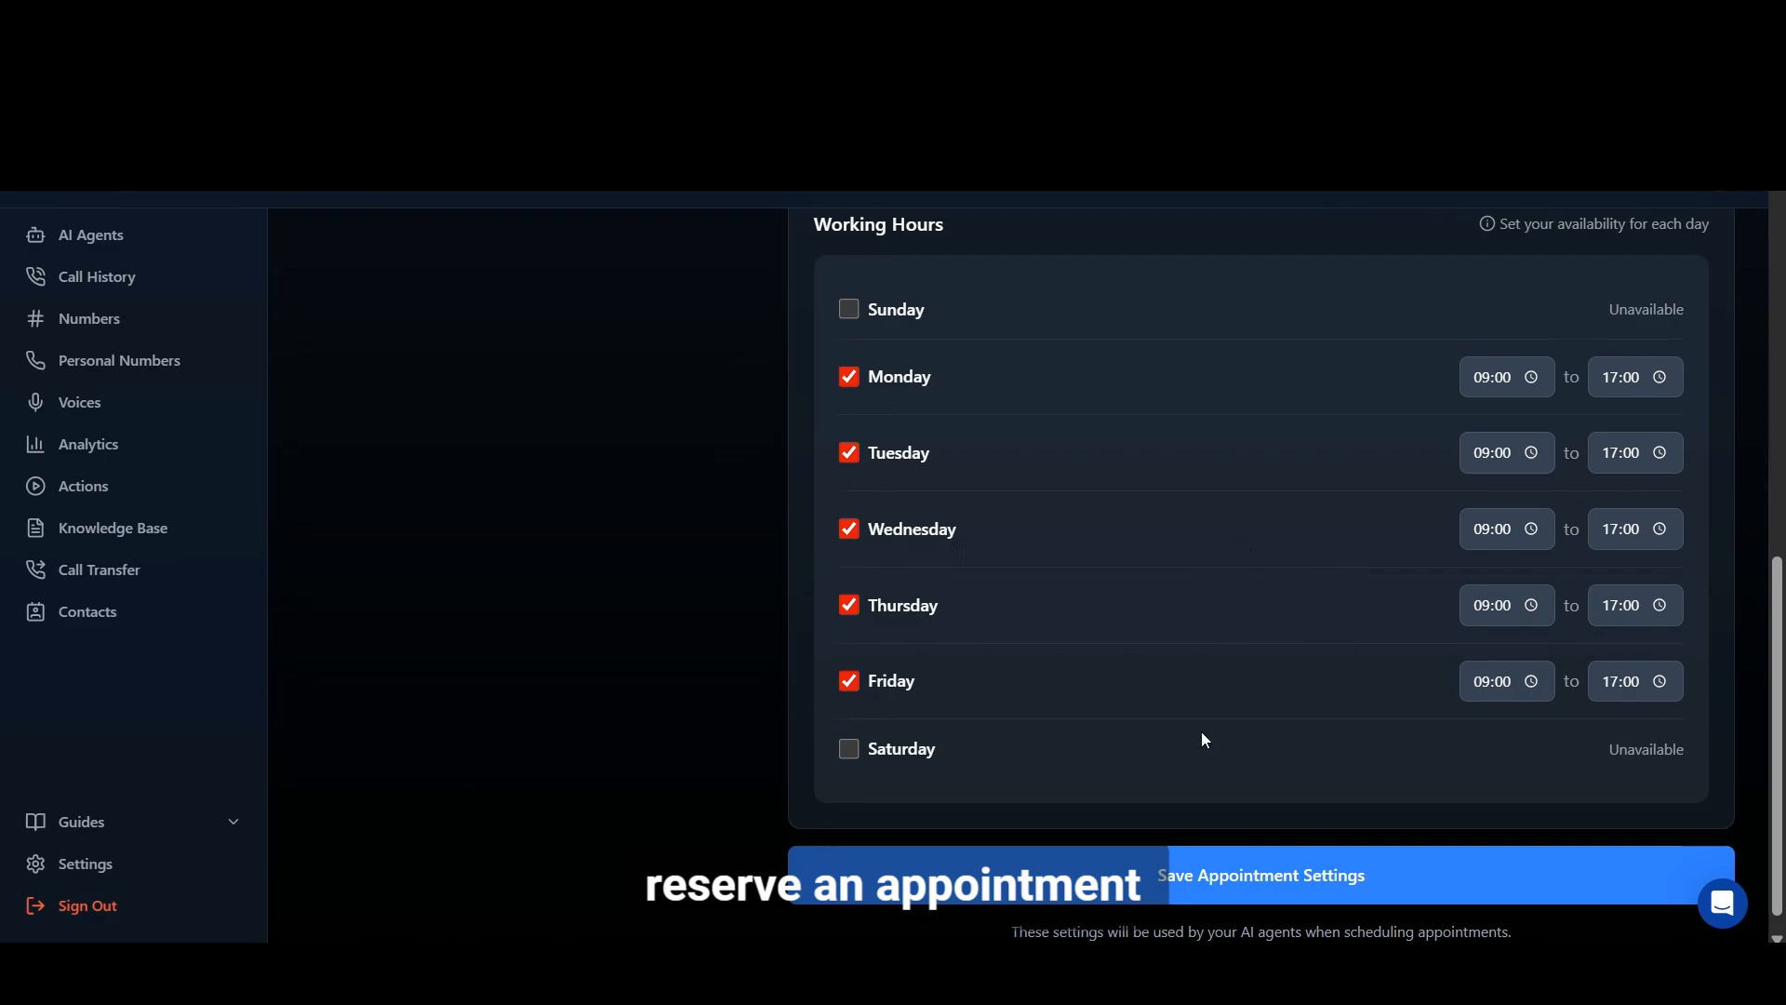
left_click(1279, 883)
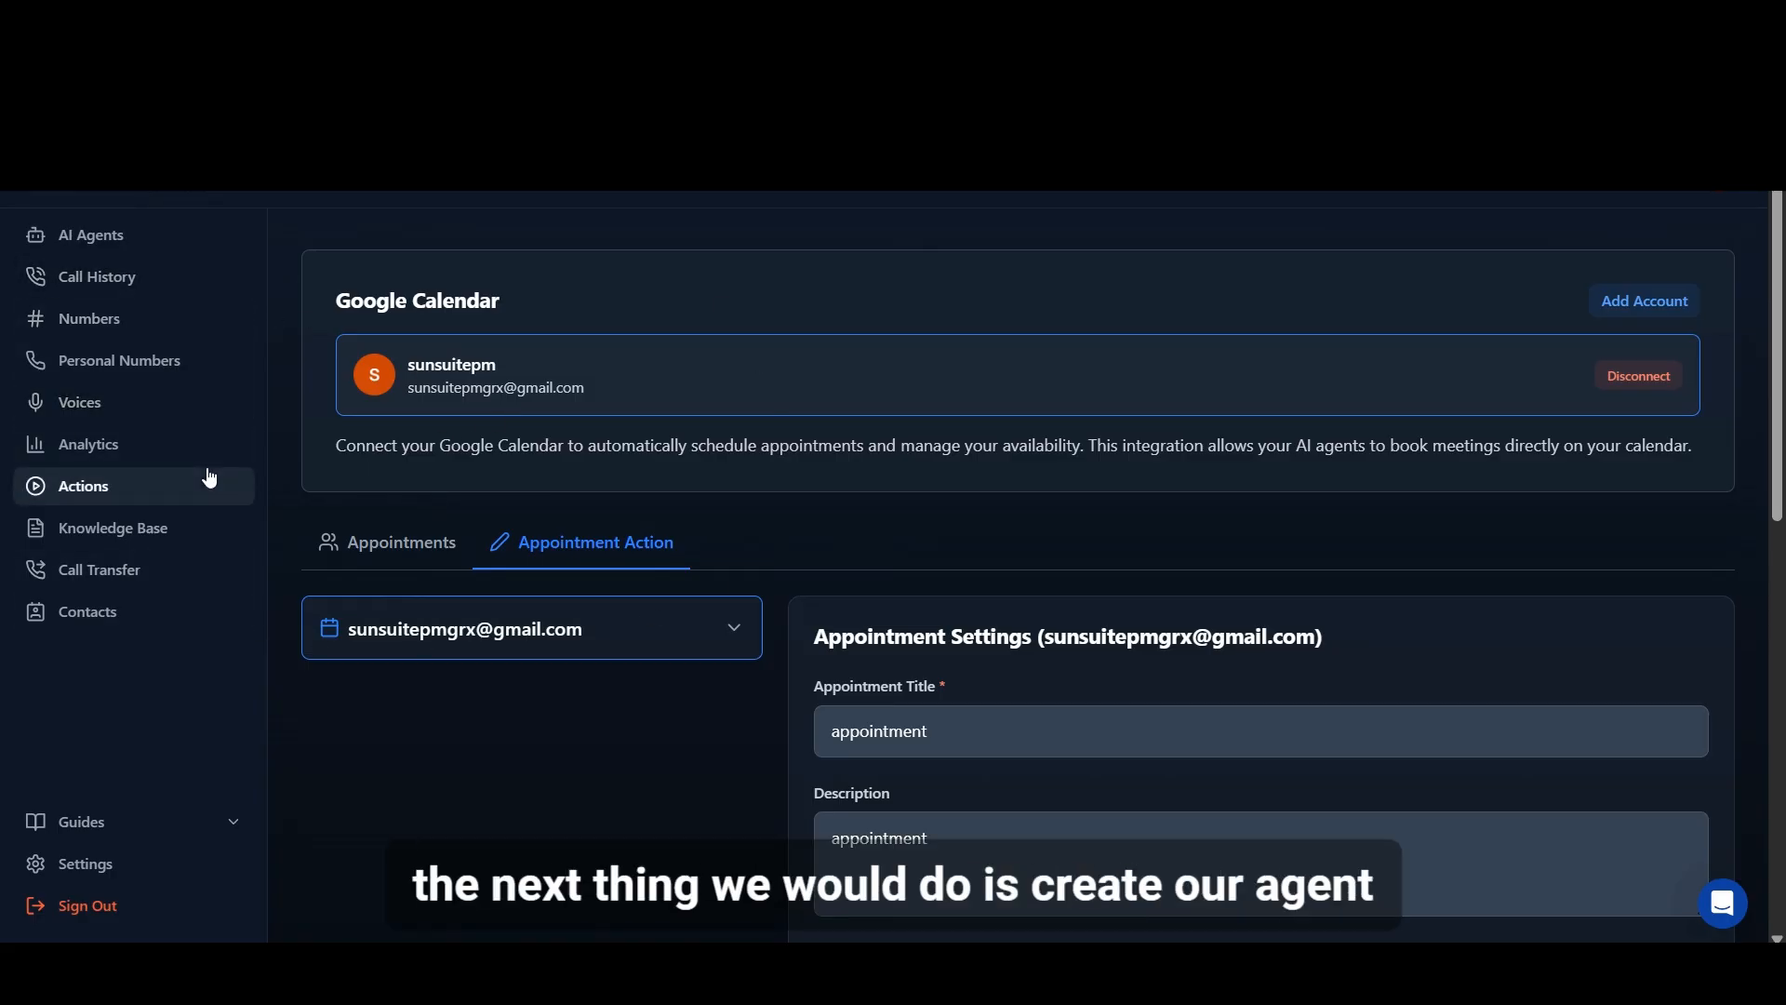
Step: Start creating an outbound AI agent and name it "Test"
left_click(140, 239)
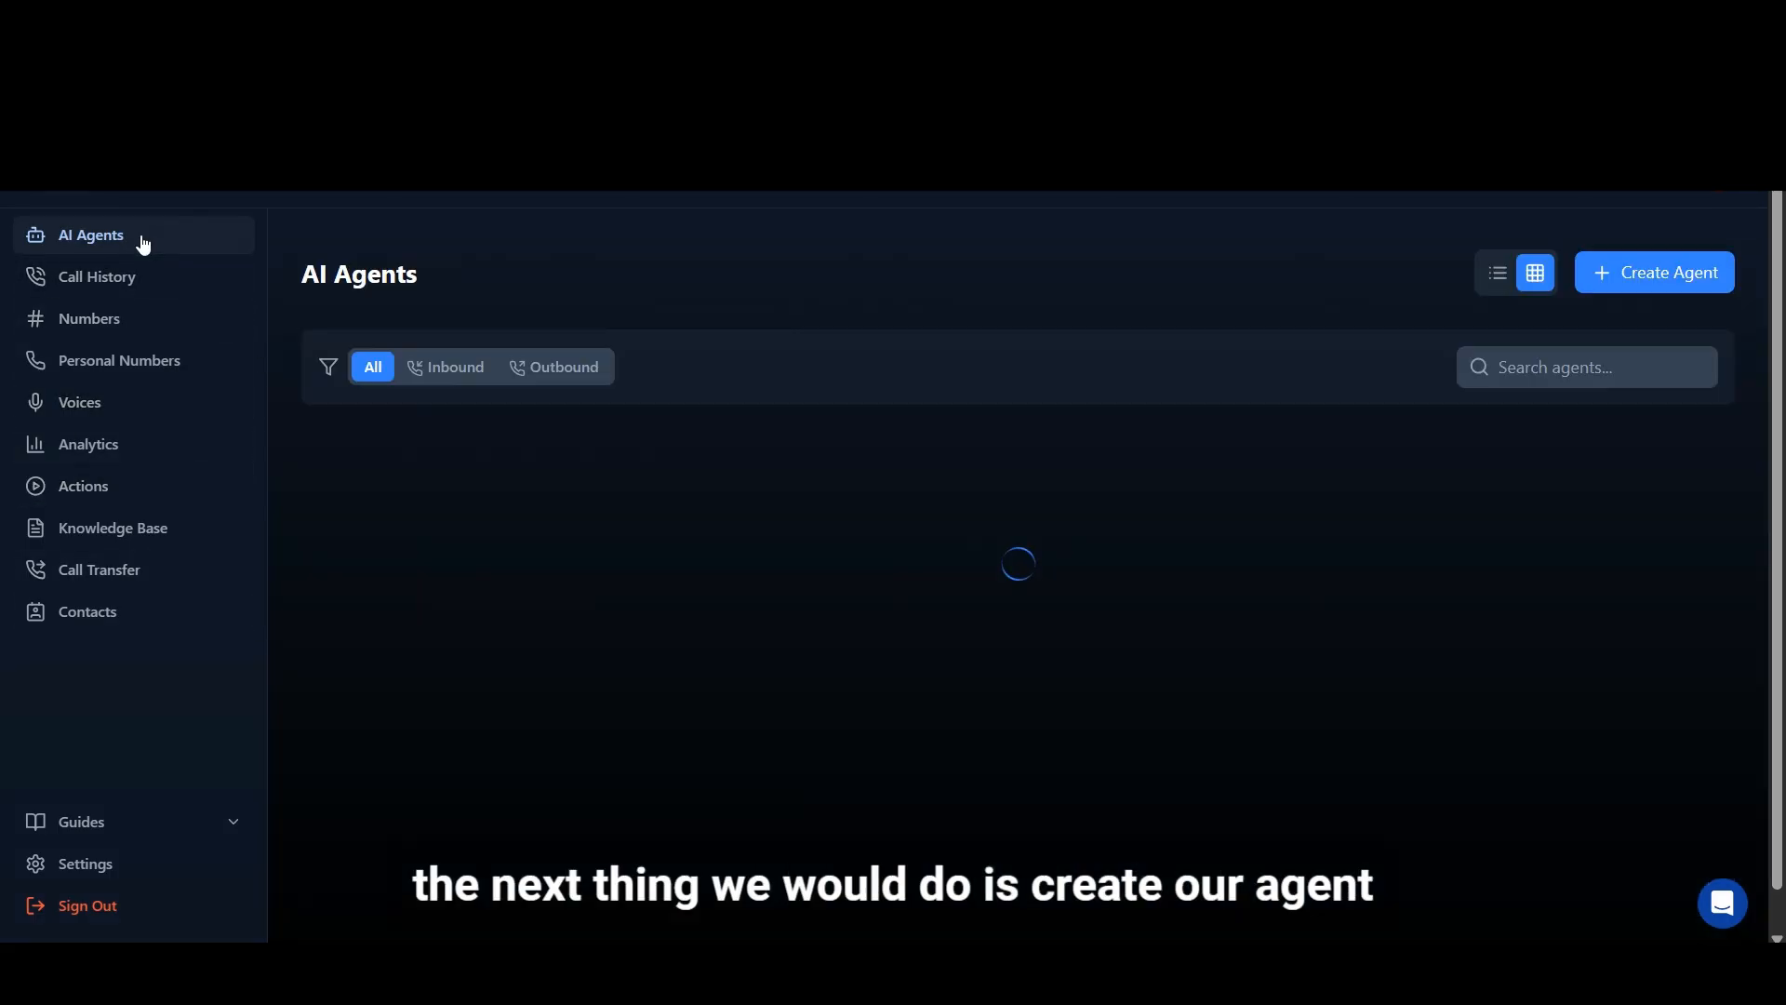
left_click(1021, 574)
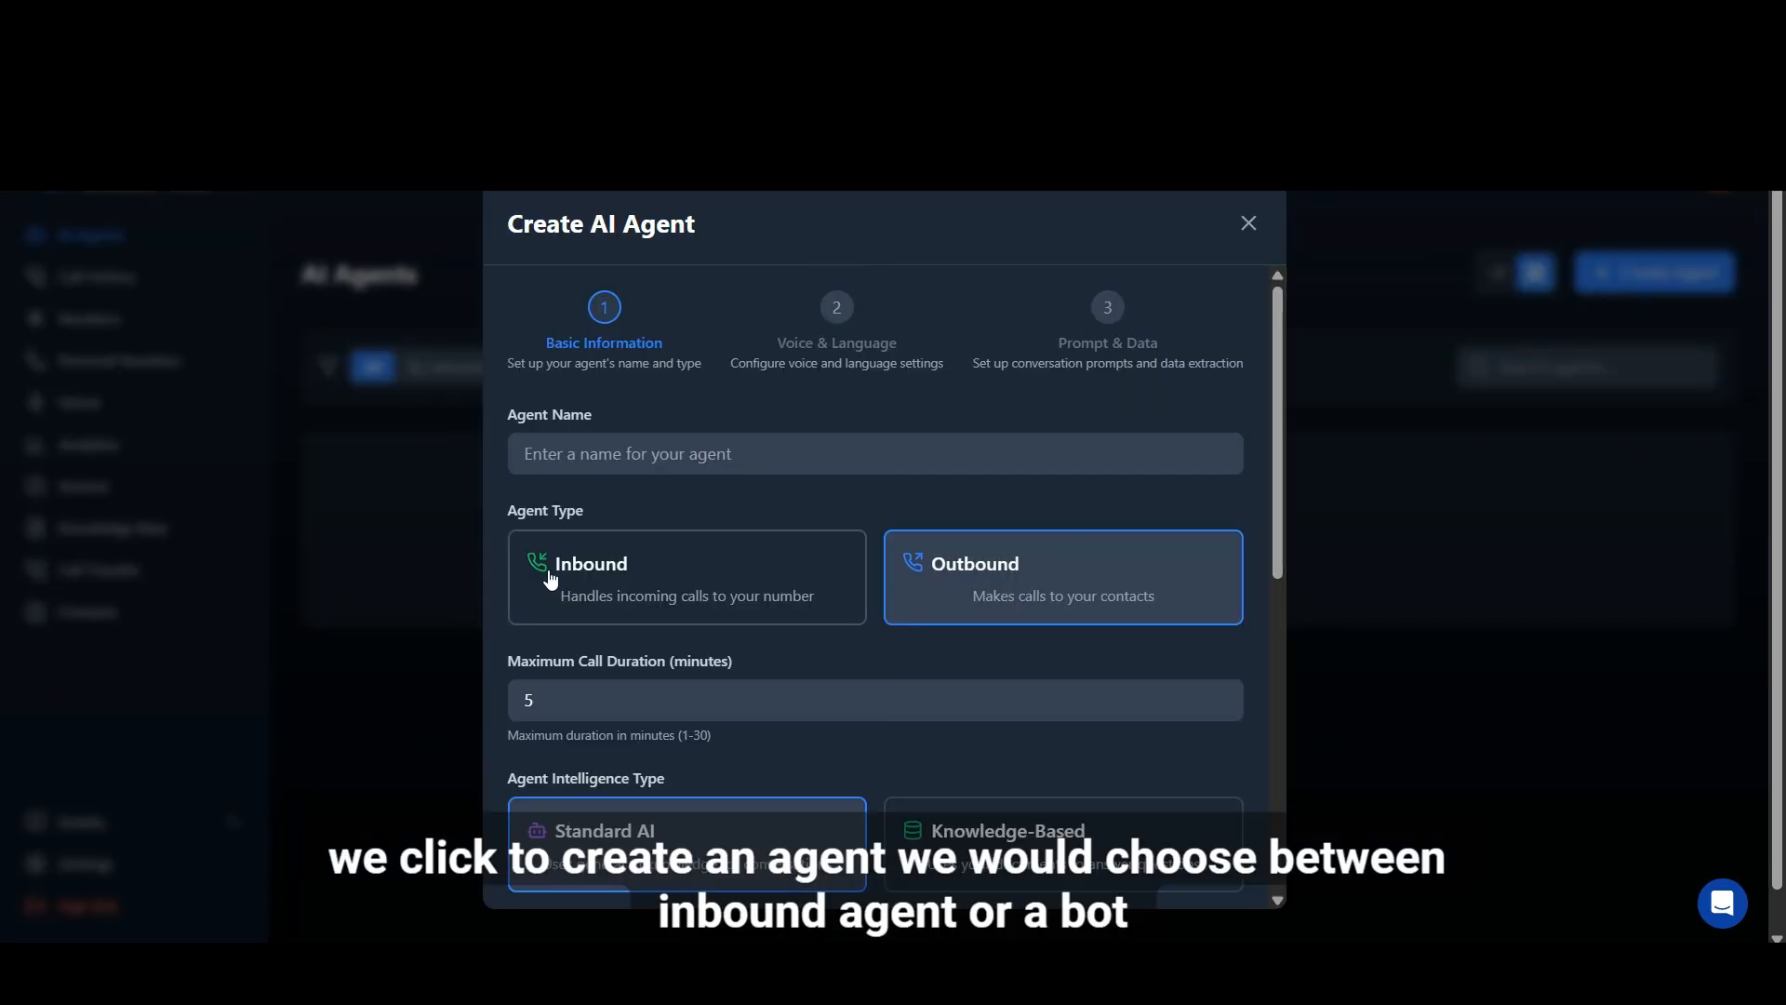
left_click(669, 456)
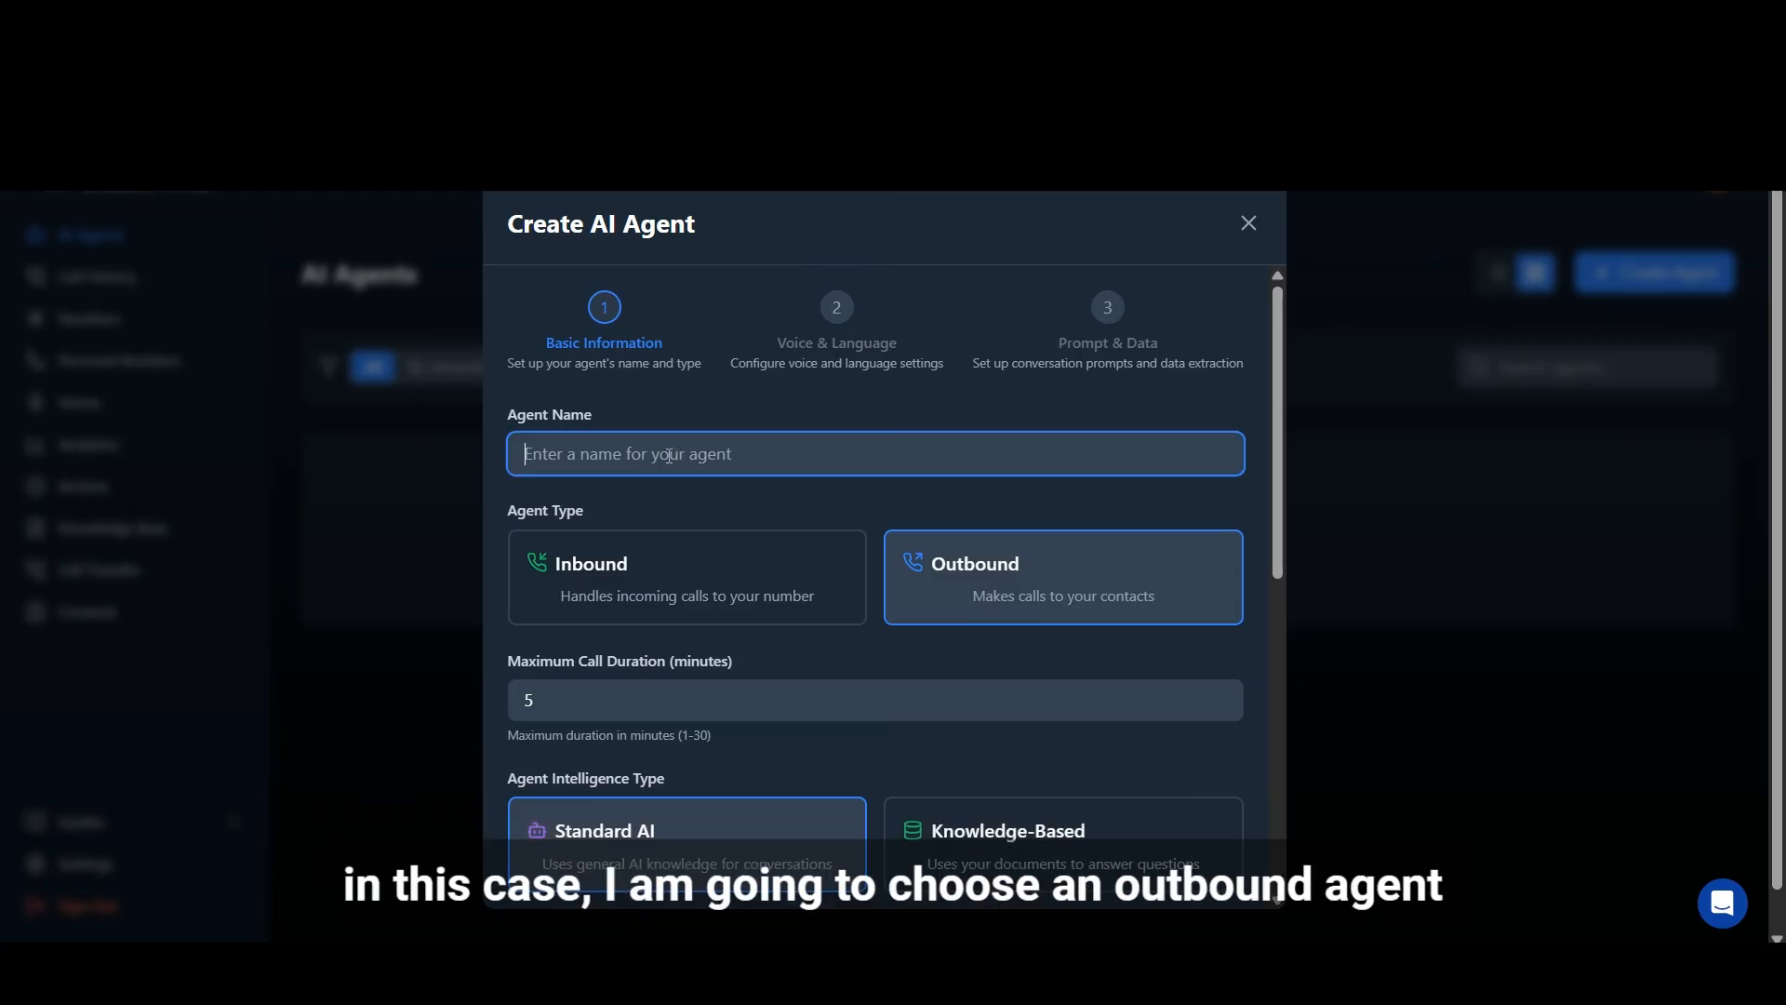
type("Test")
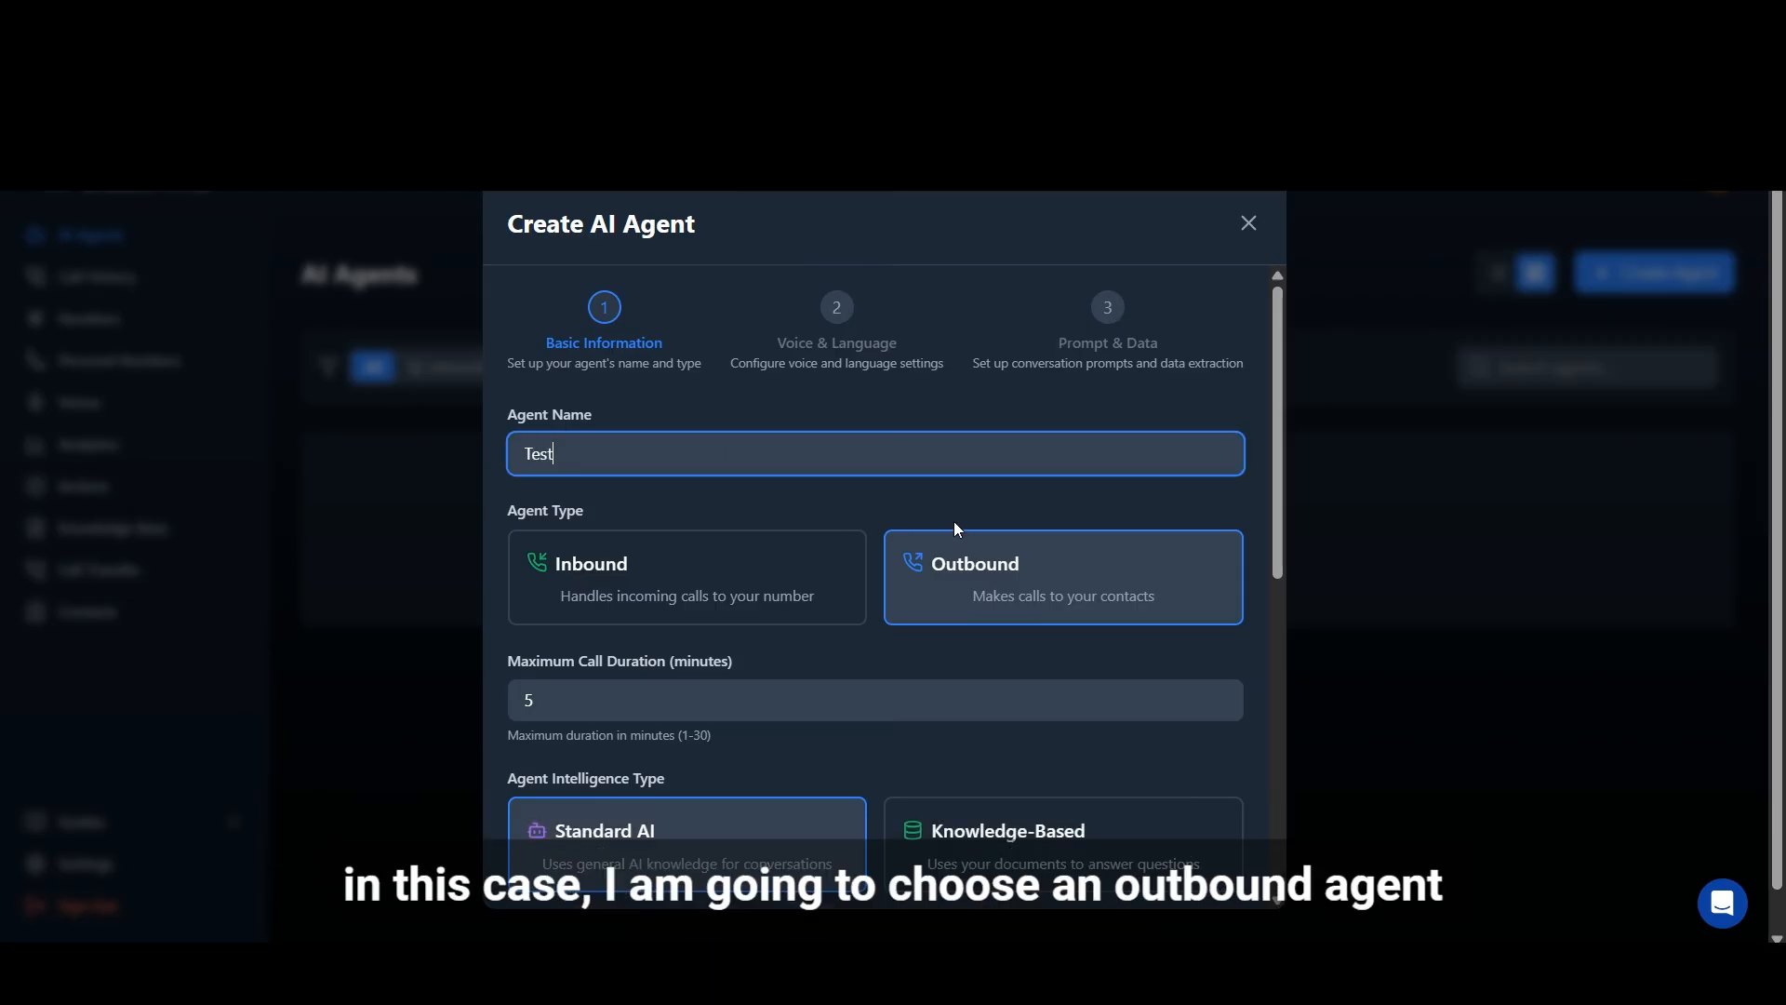
Step: Enable answering machine detection in the new agent's call settings
scroll(778, 662, "down", 3)
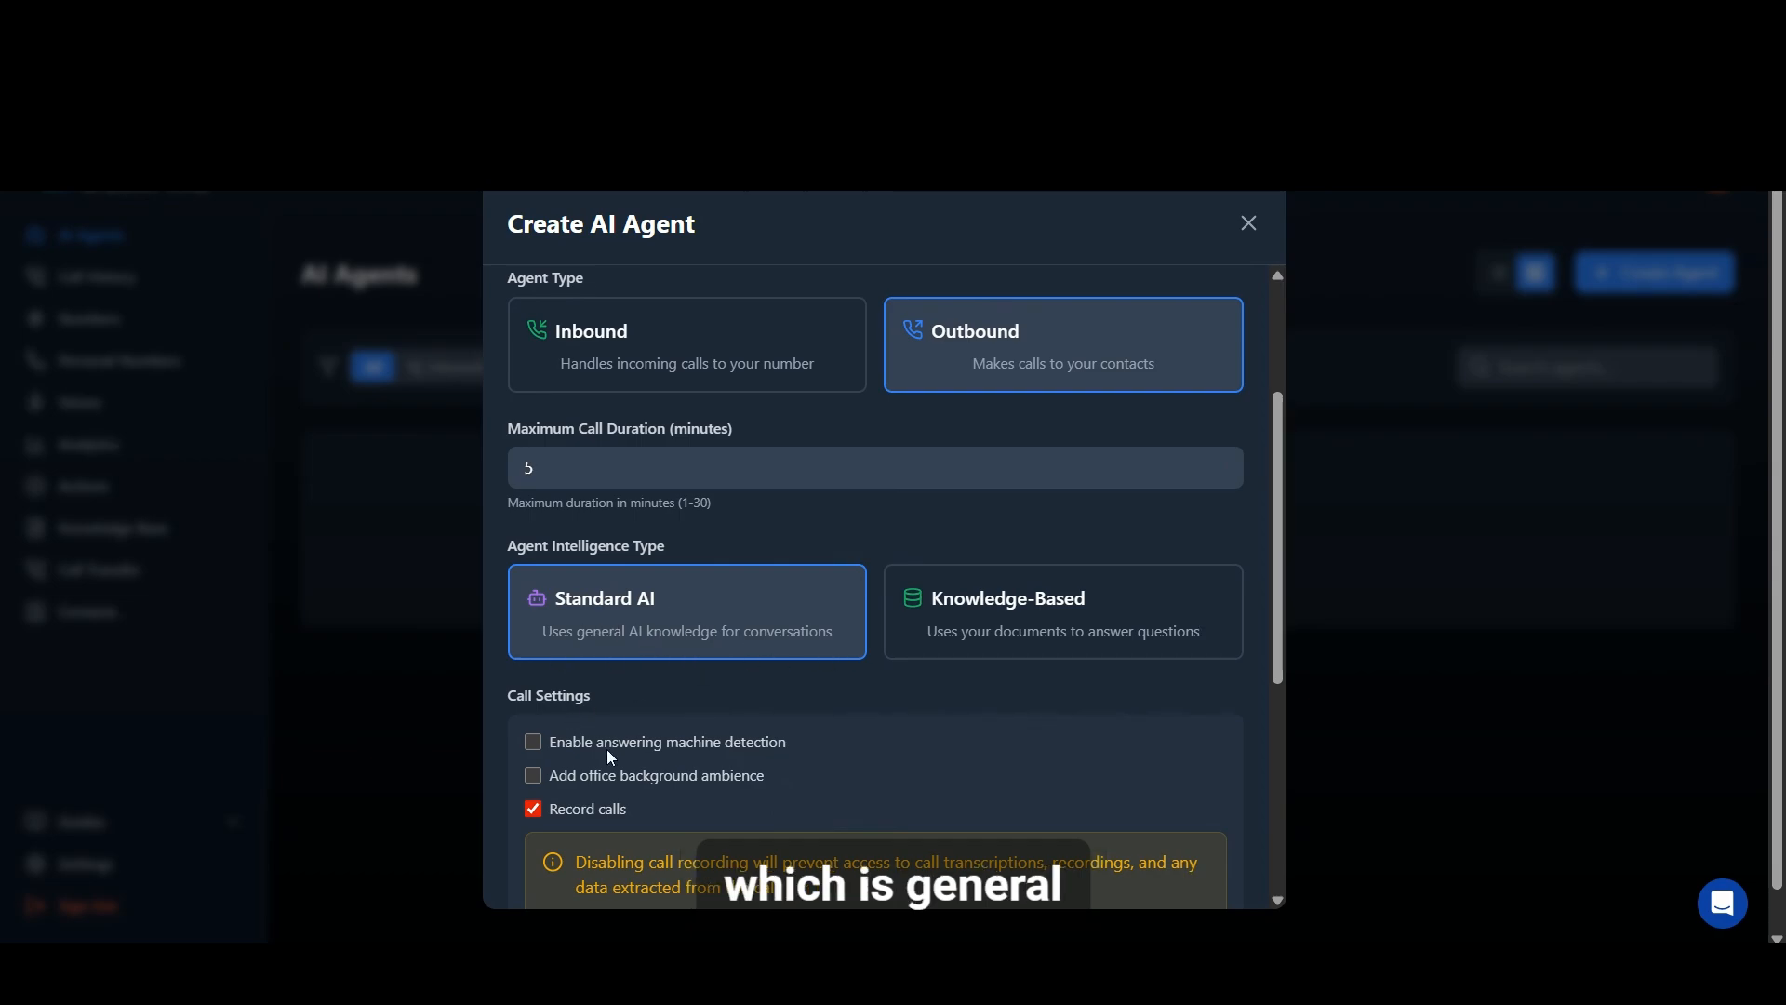
scroll(735, 705, "down", 1)
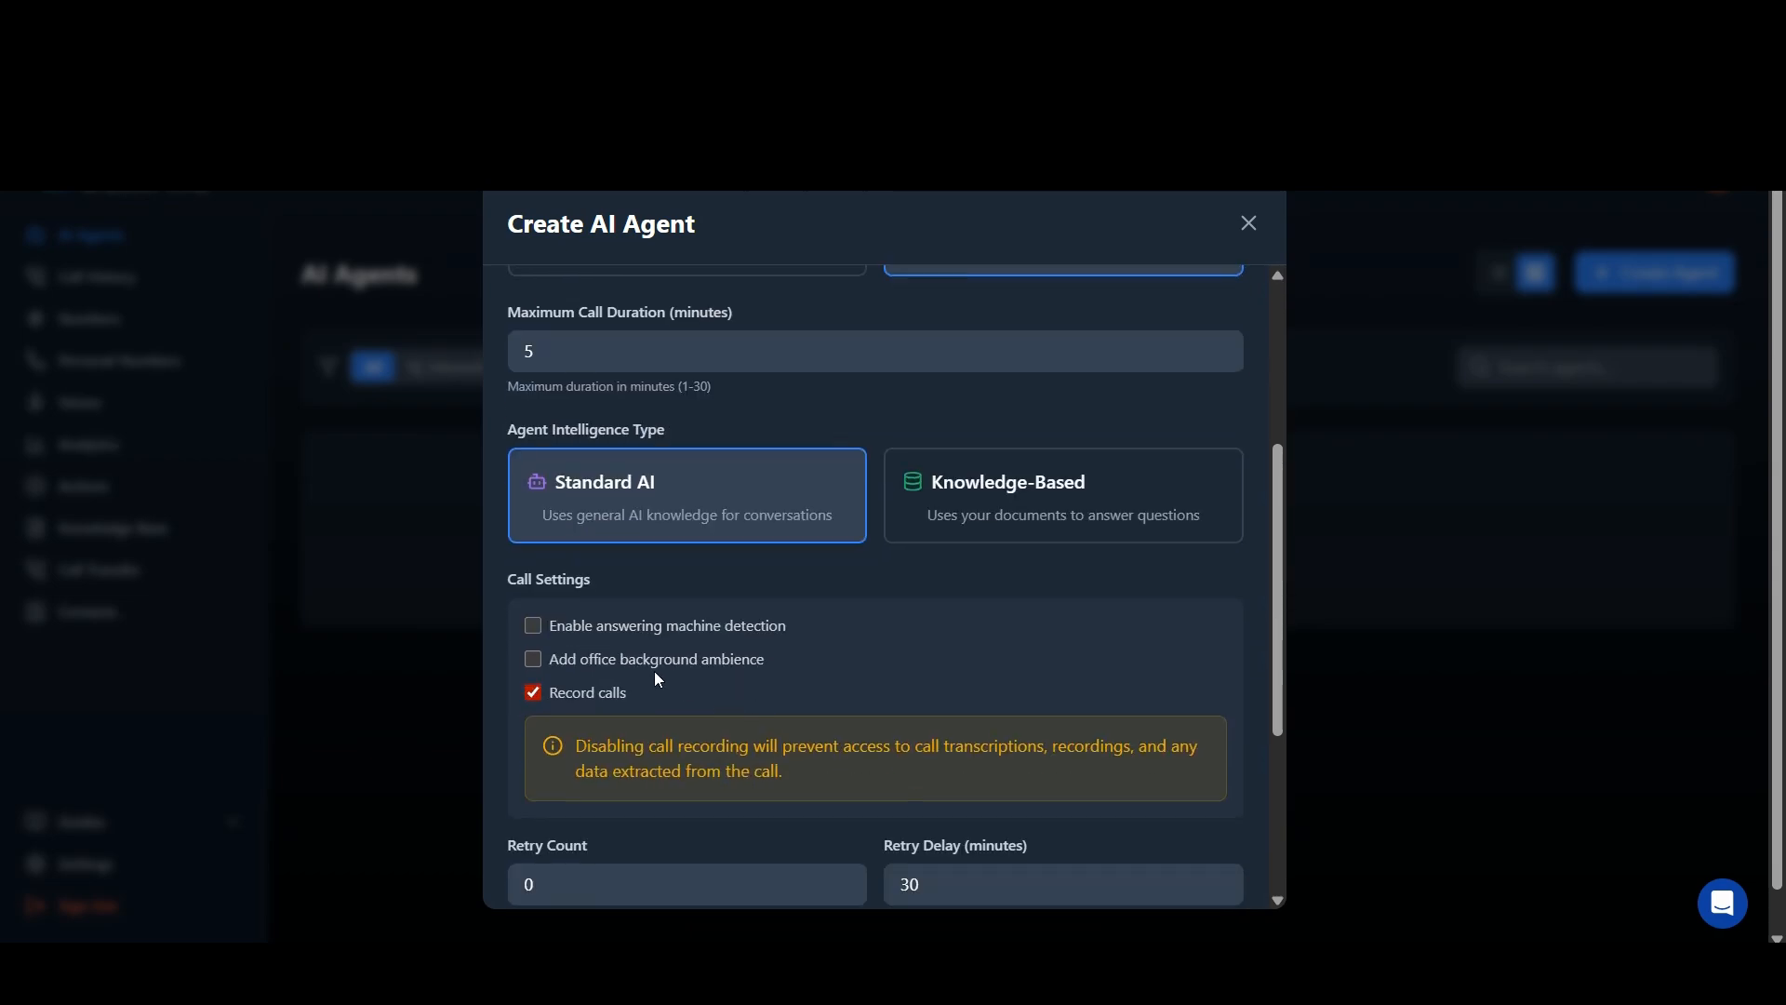
left_click(532, 627)
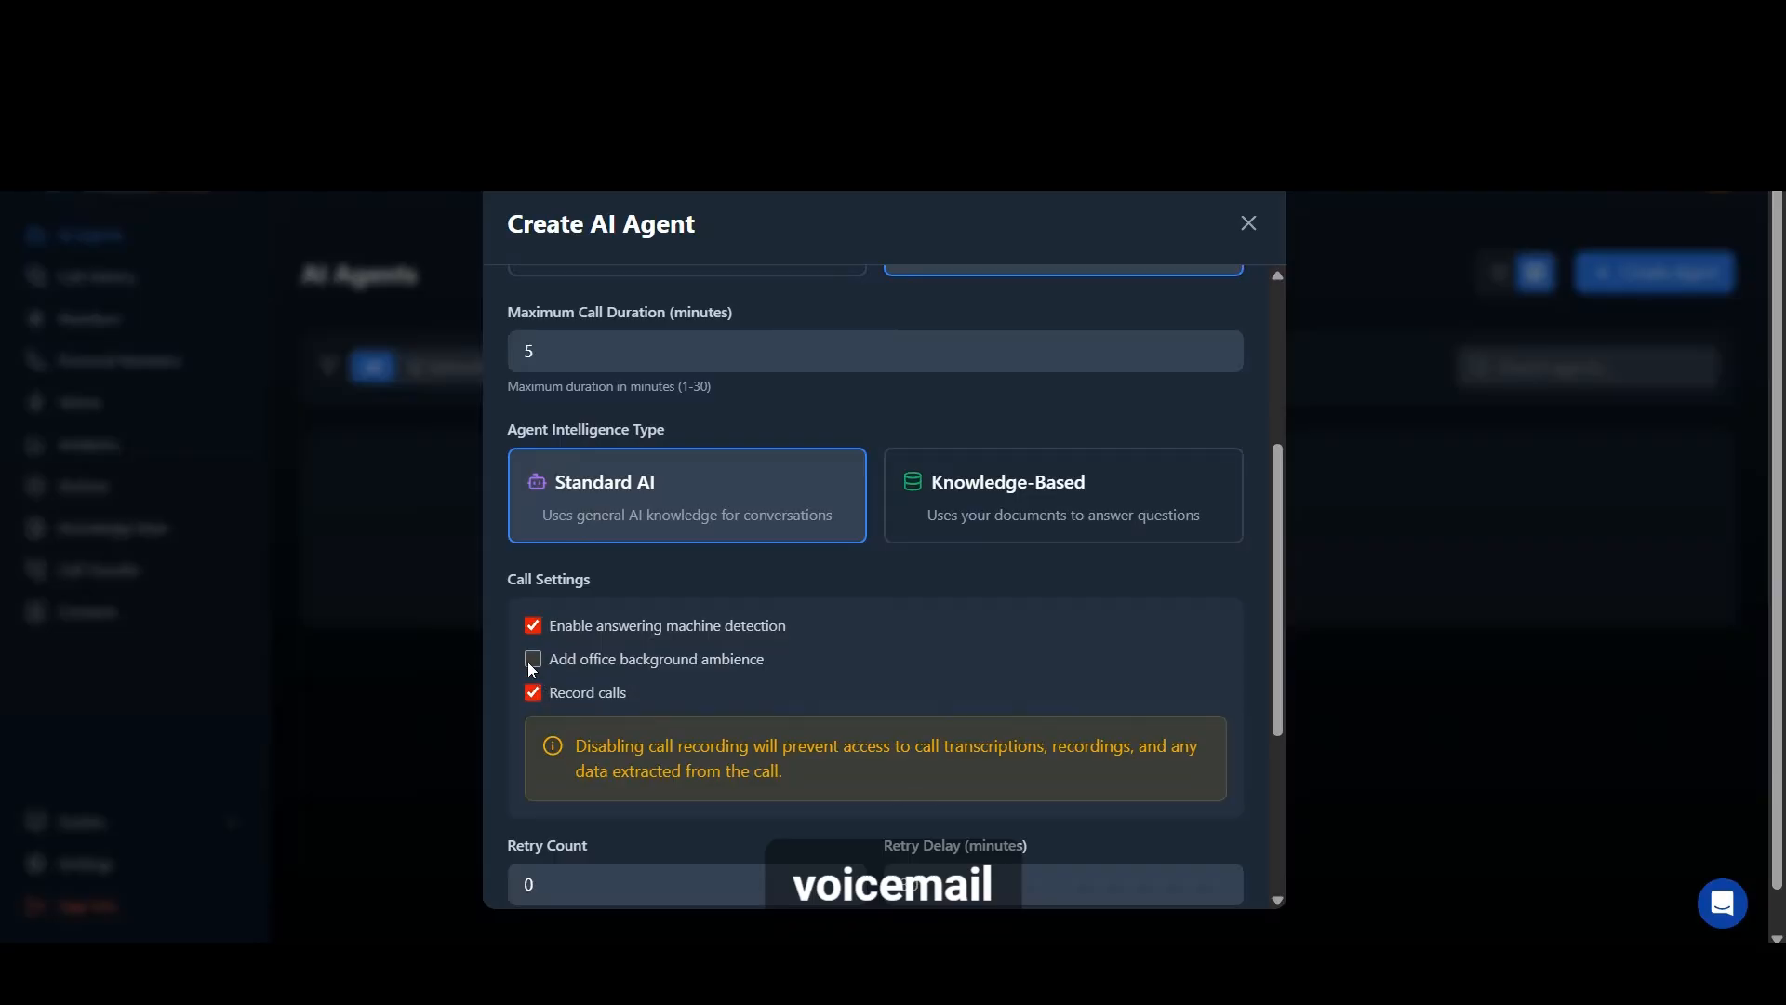
Step: Add office background ambience to the agent's calls and continue to the voice and language settings
left_click(532, 660)
scroll(798, 644, "down", 3)
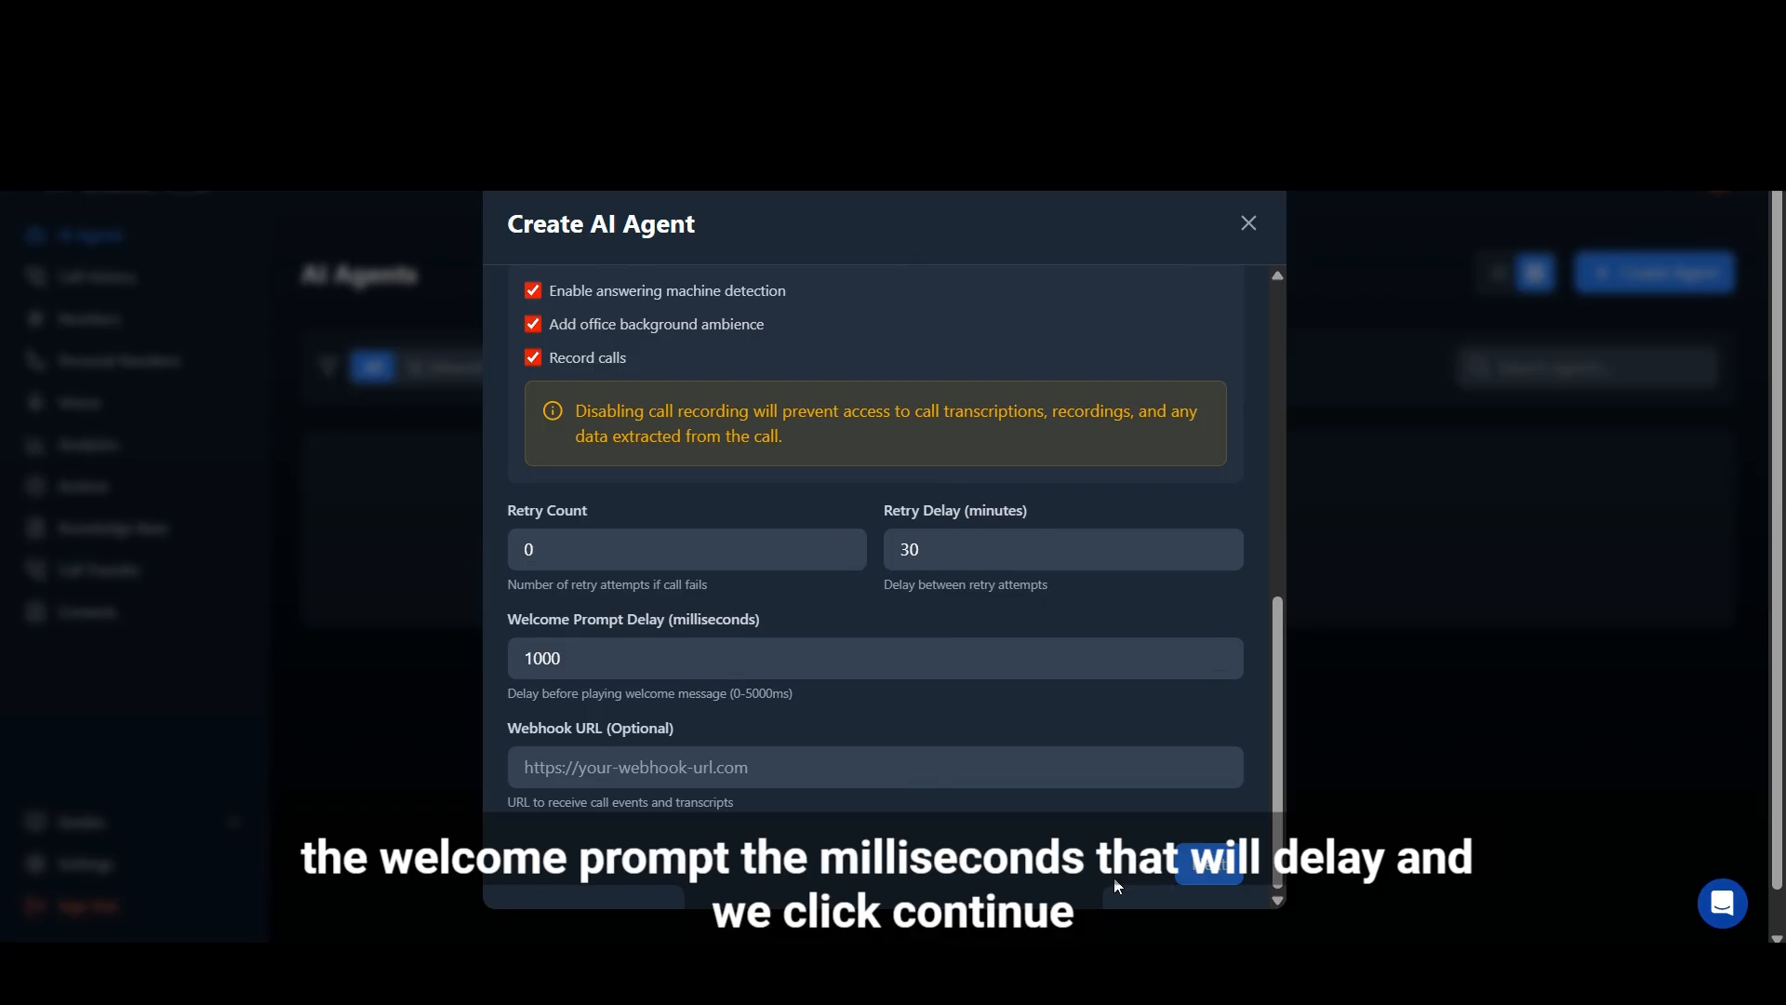
left_click(1200, 884)
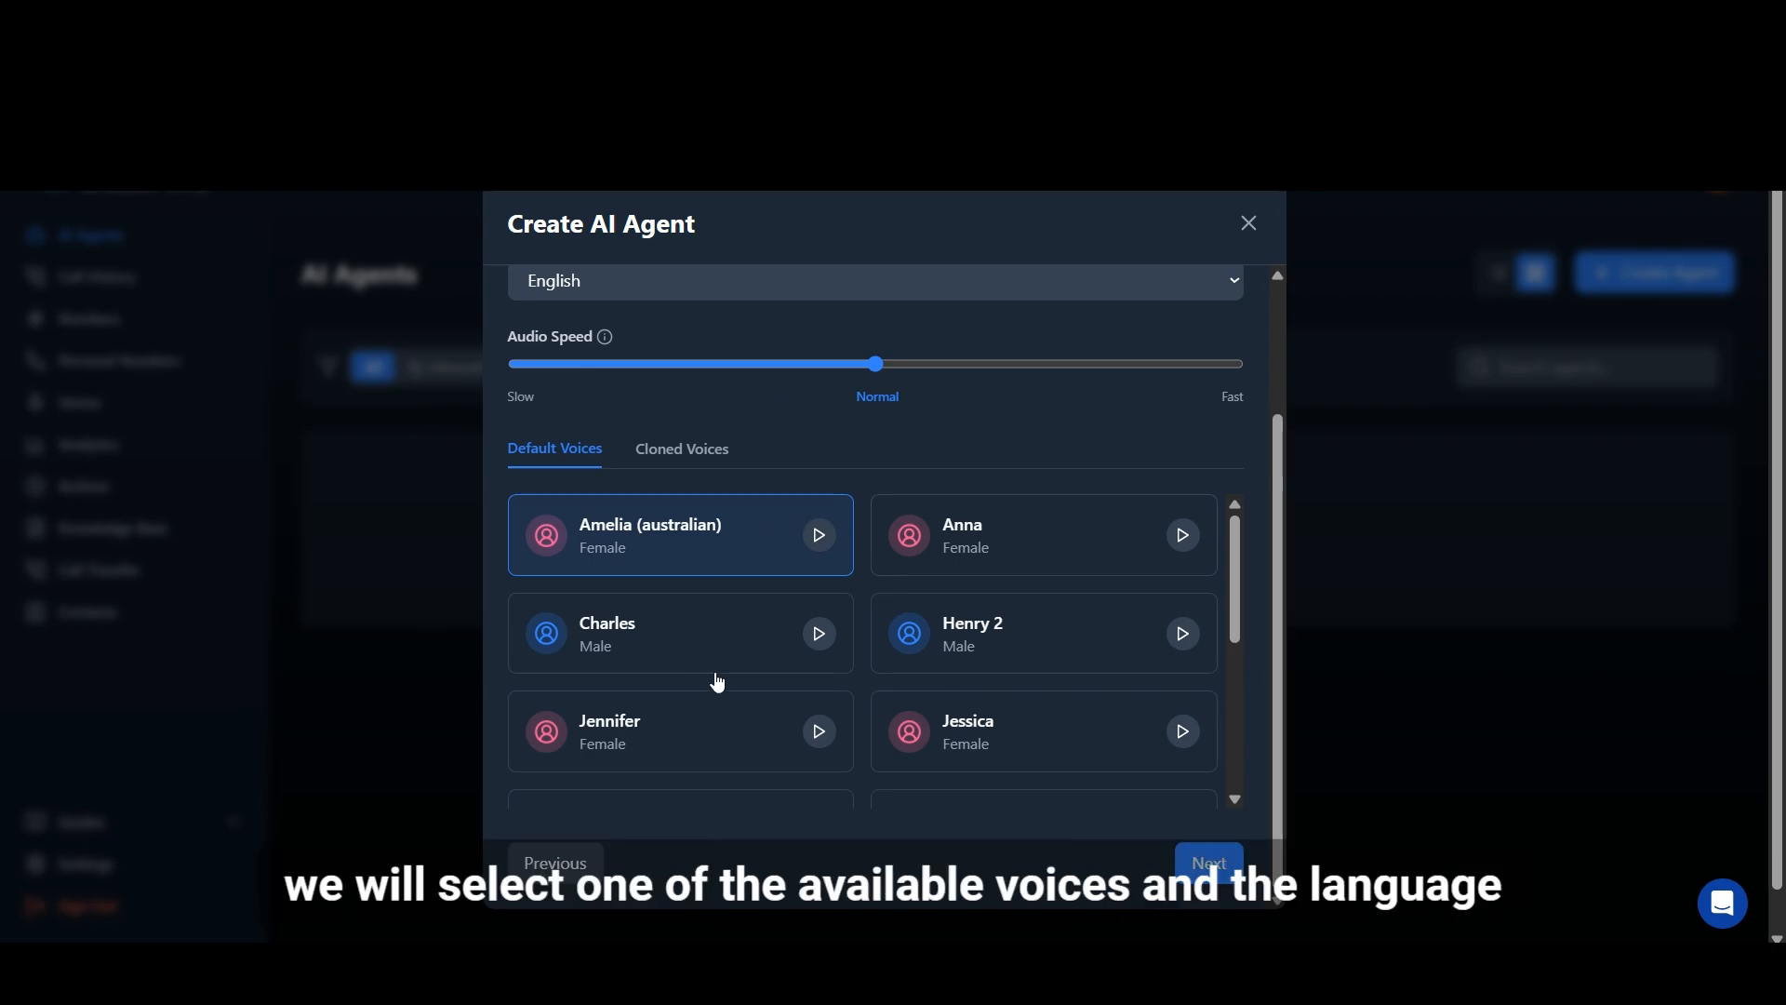
Step: Keep English as the agent's language, choose the Henry 2 voice and continue to the prompt and data settings
scroll(1233, 346, "up", 1)
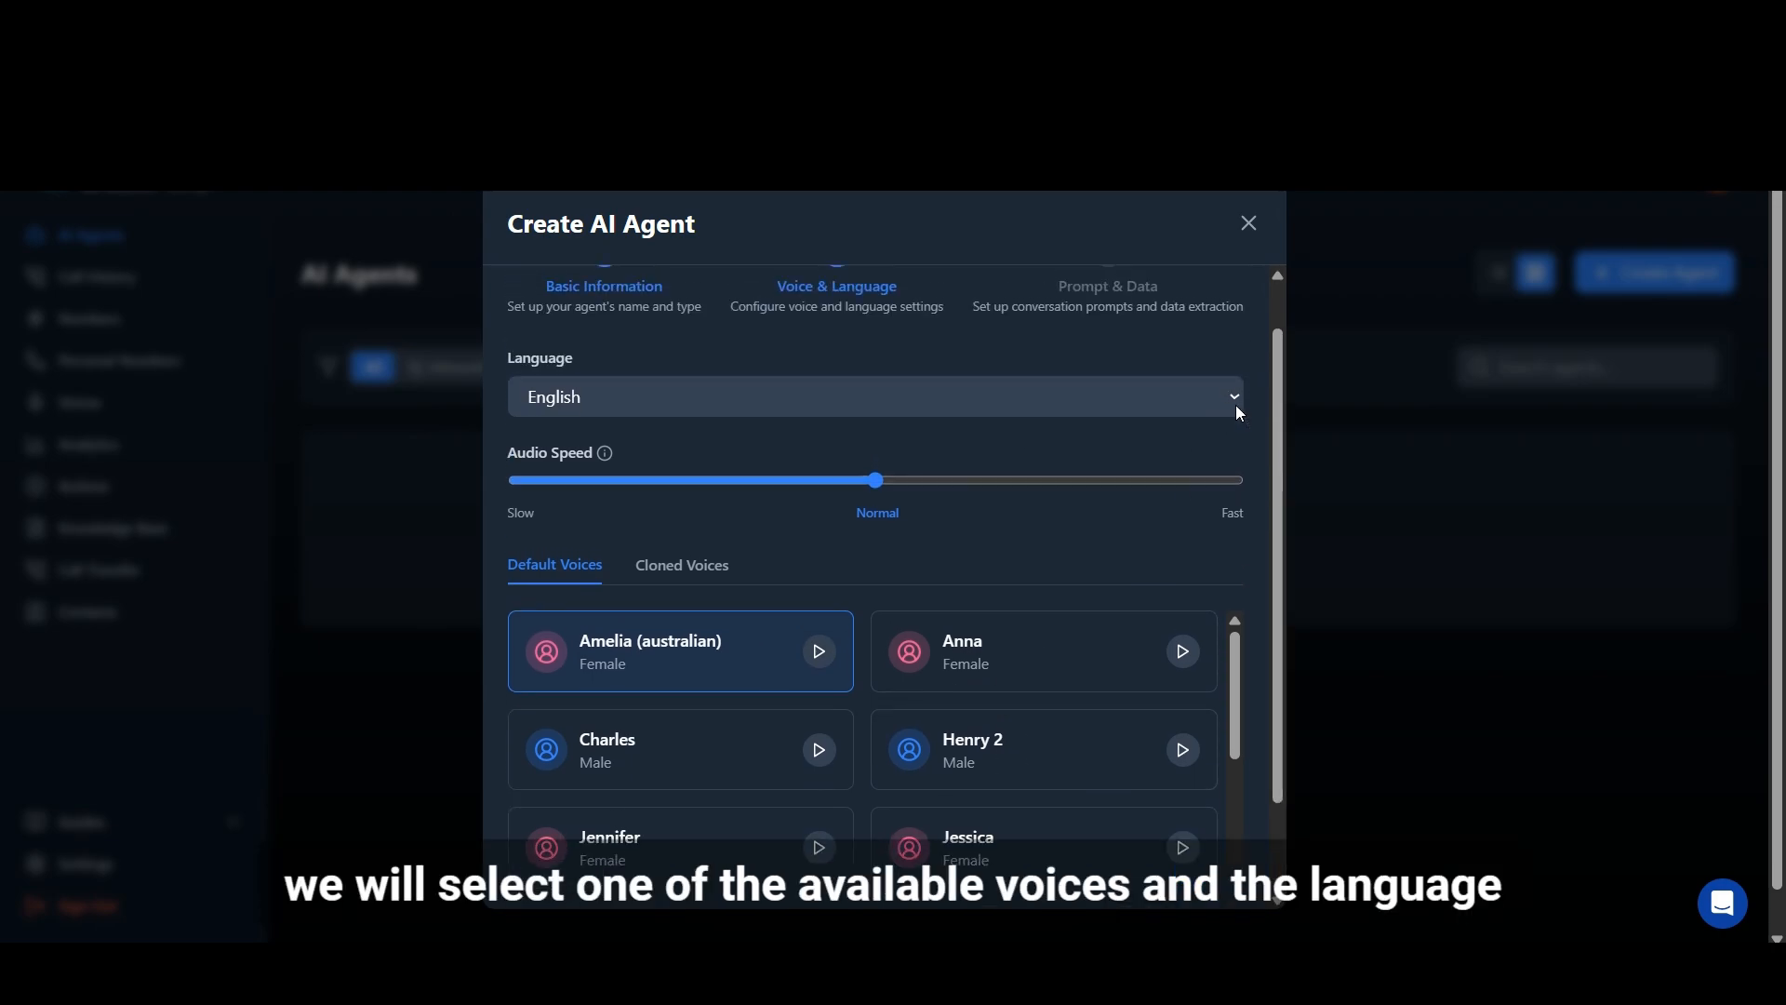
left_click(1241, 404)
left_click(1236, 397)
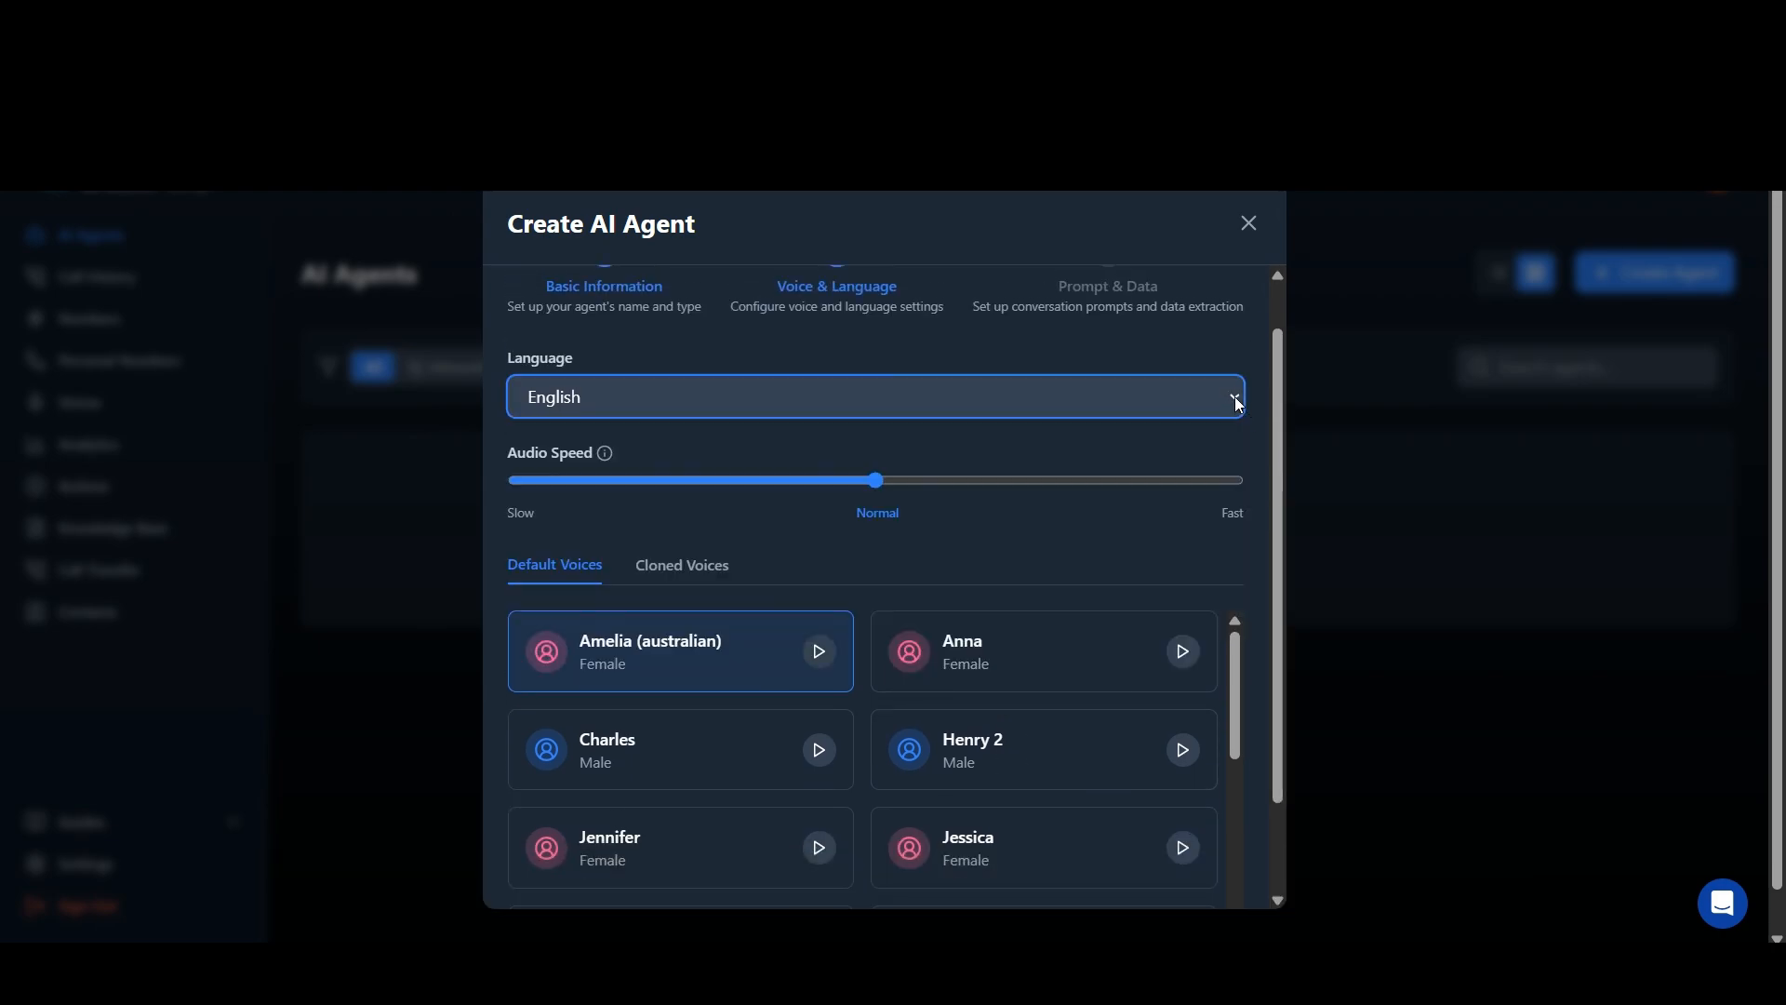
scroll(718, 650, "down", 1)
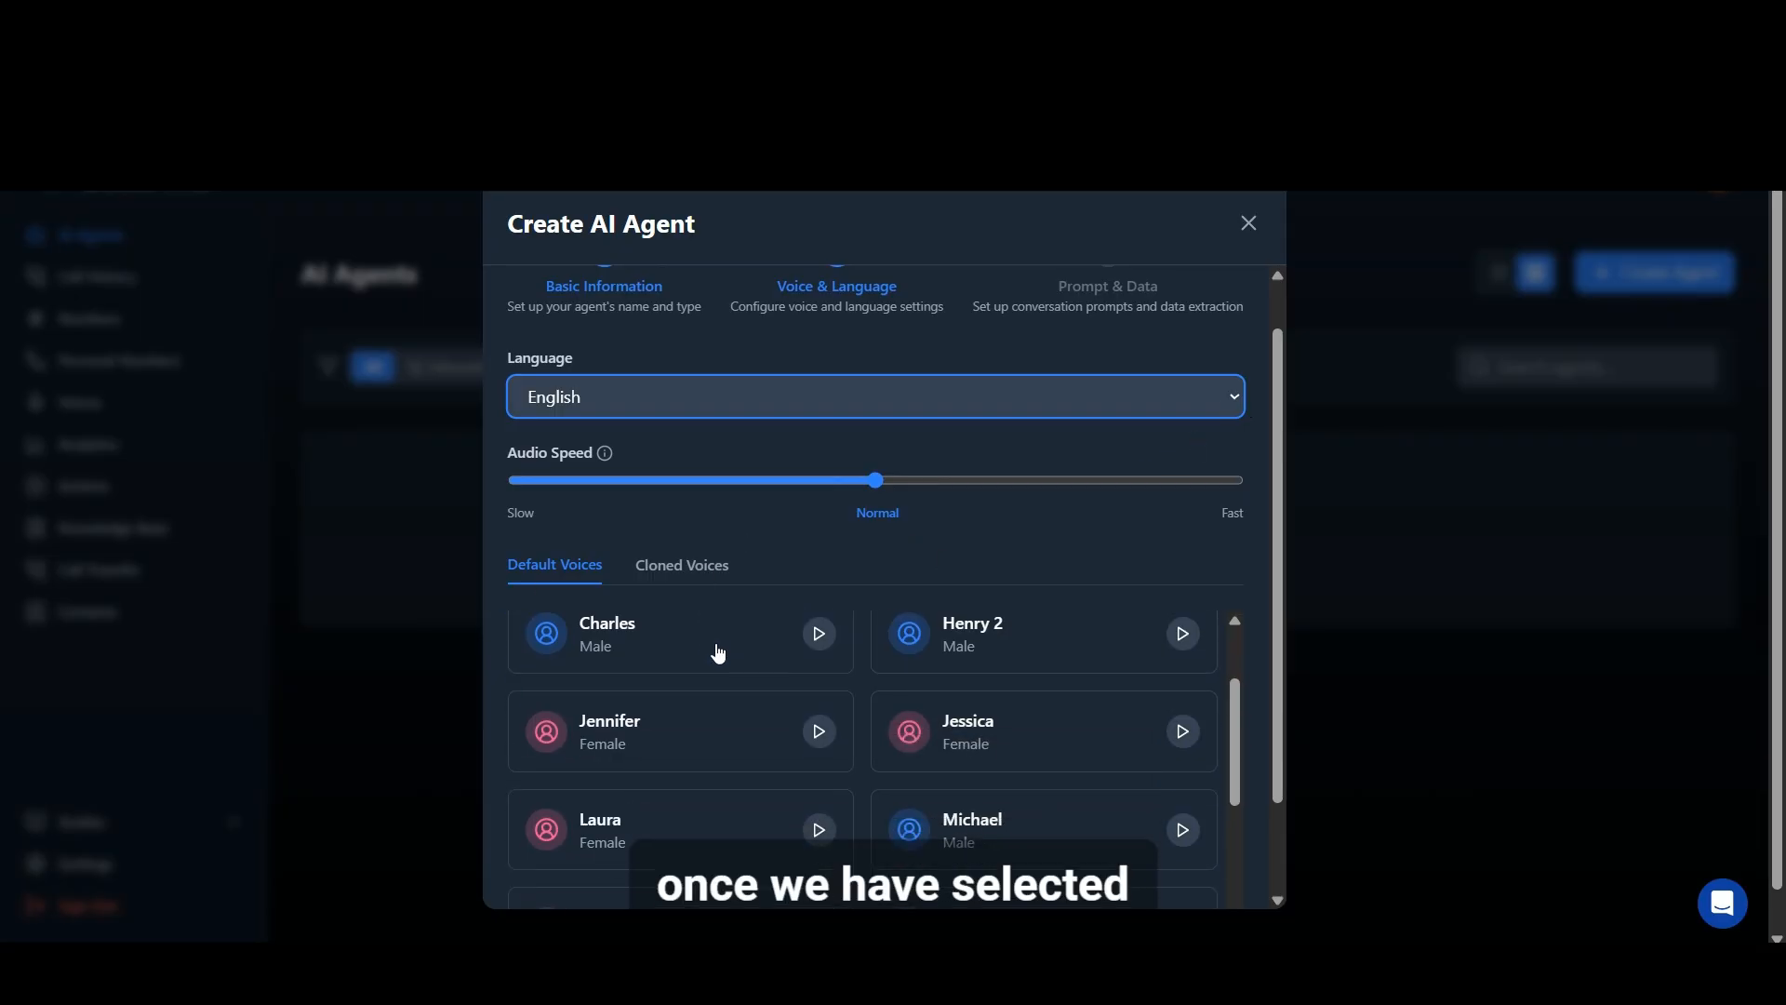
left_click(992, 638)
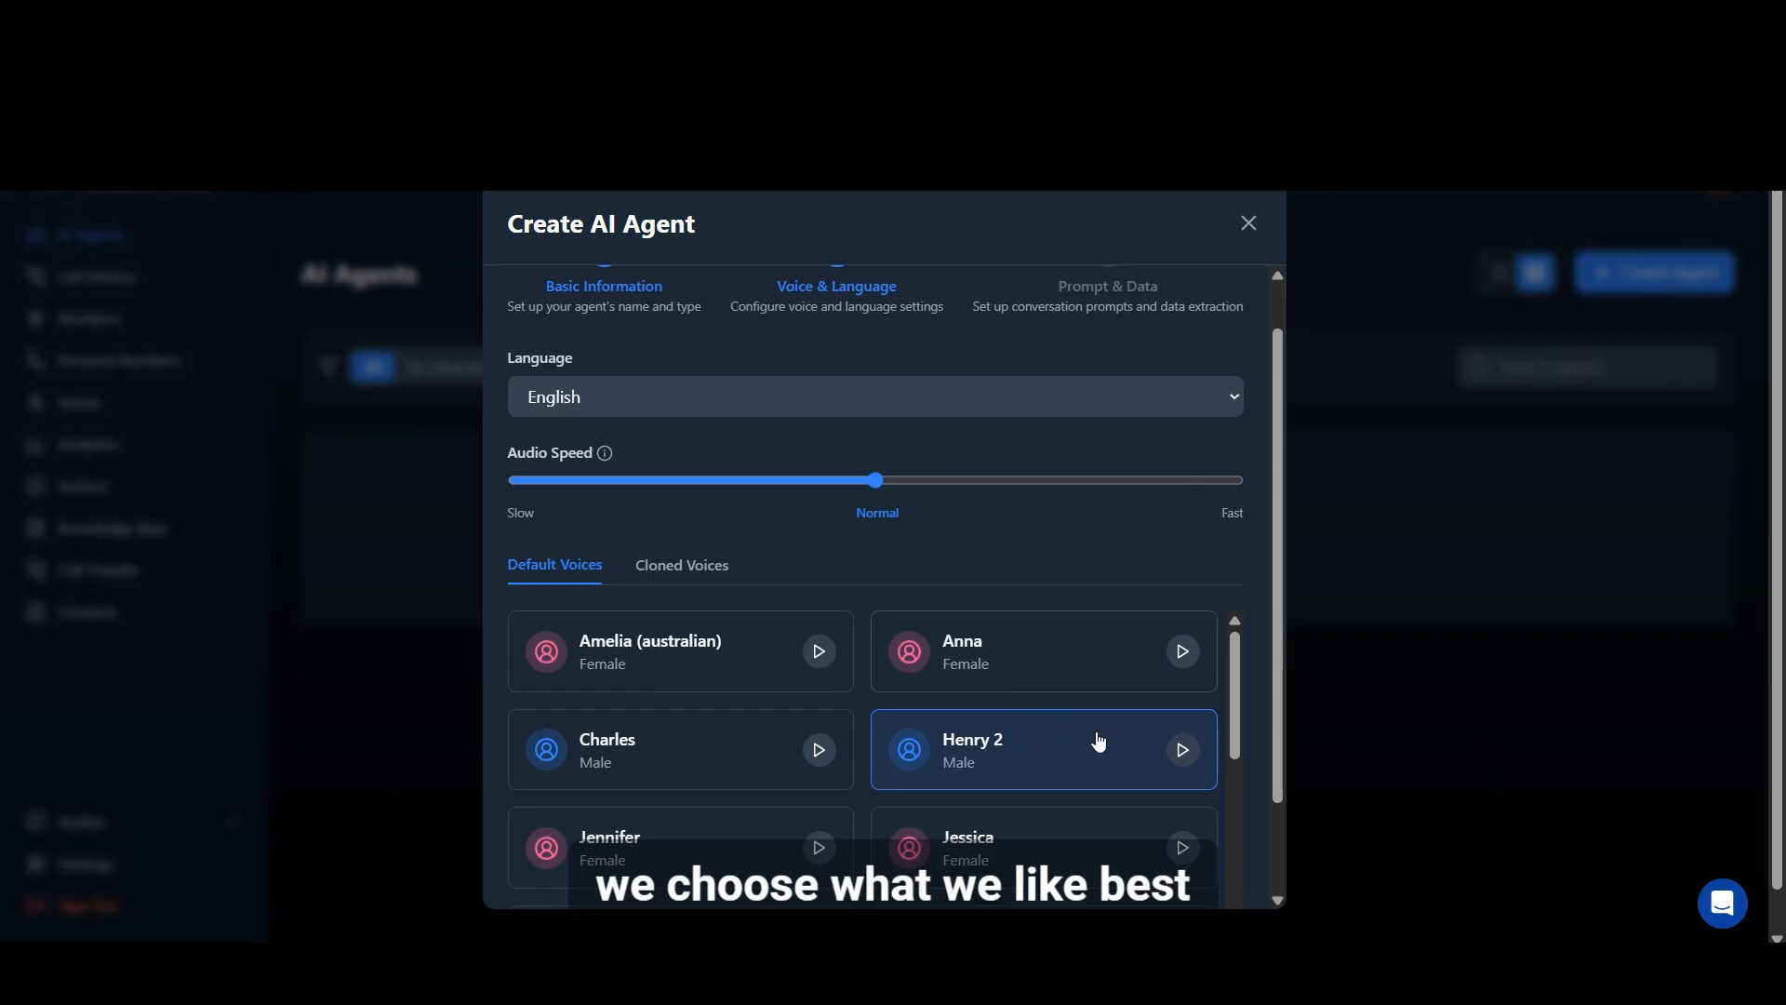
scroll(1128, 742, "down", 5)
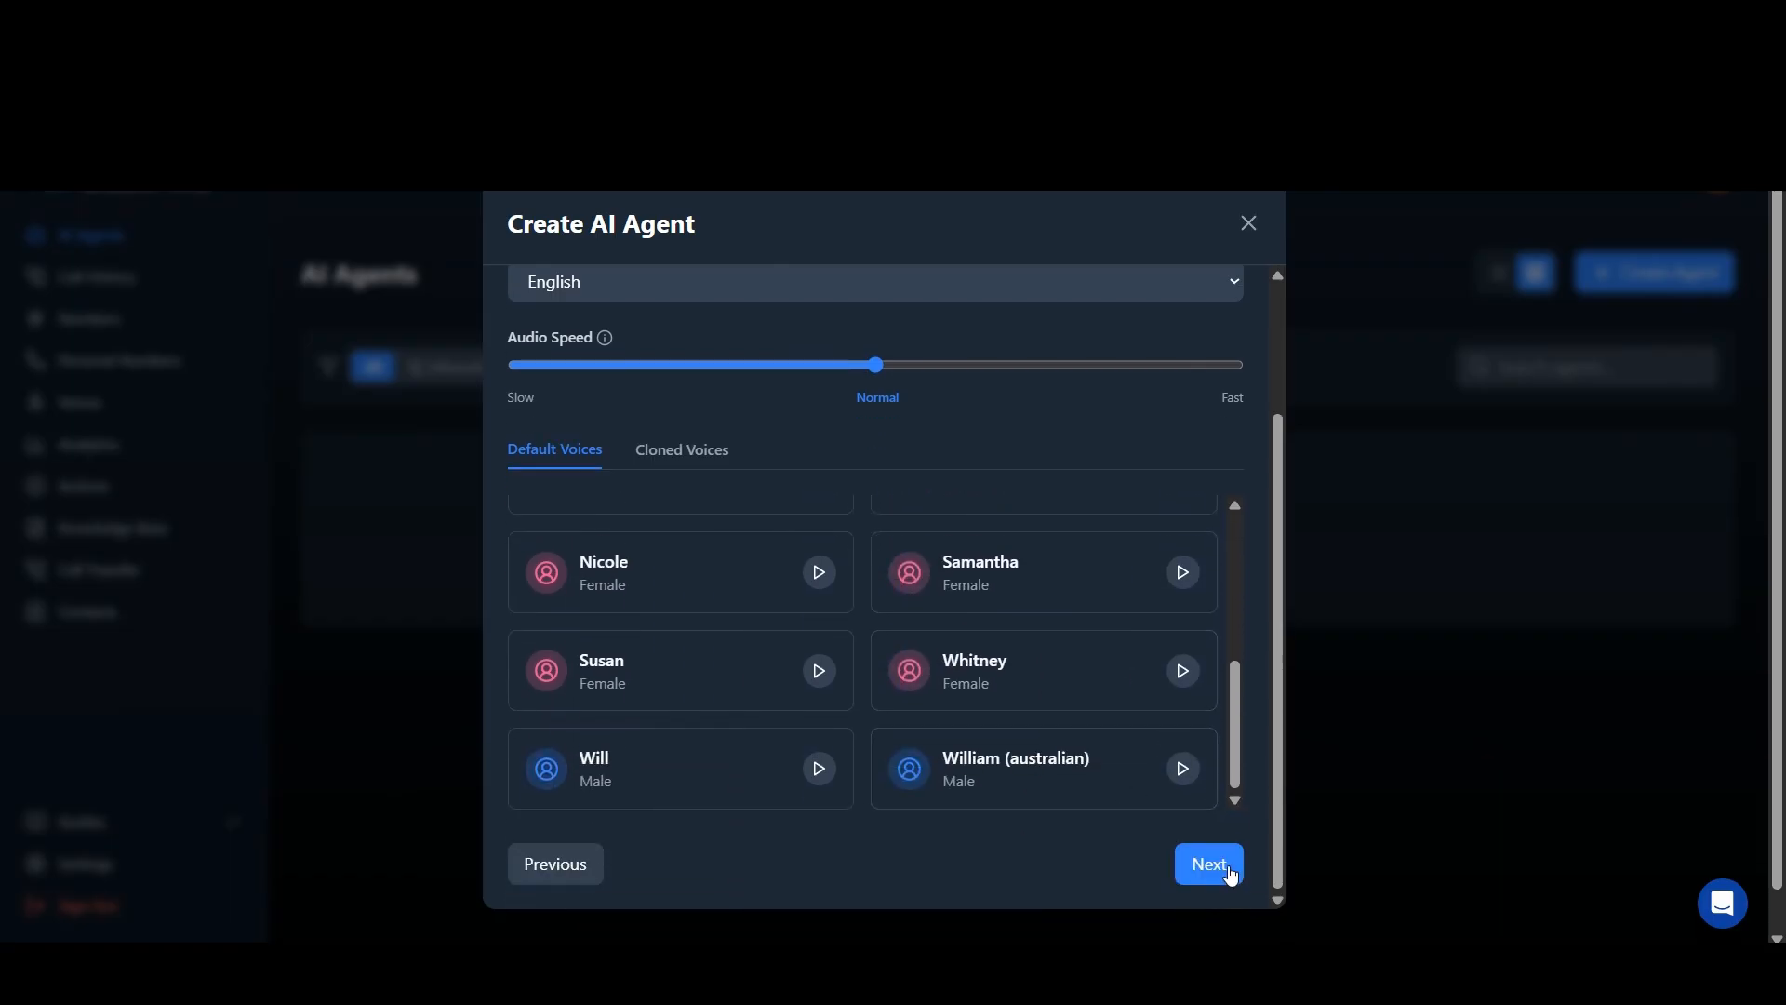
left_click(1209, 864)
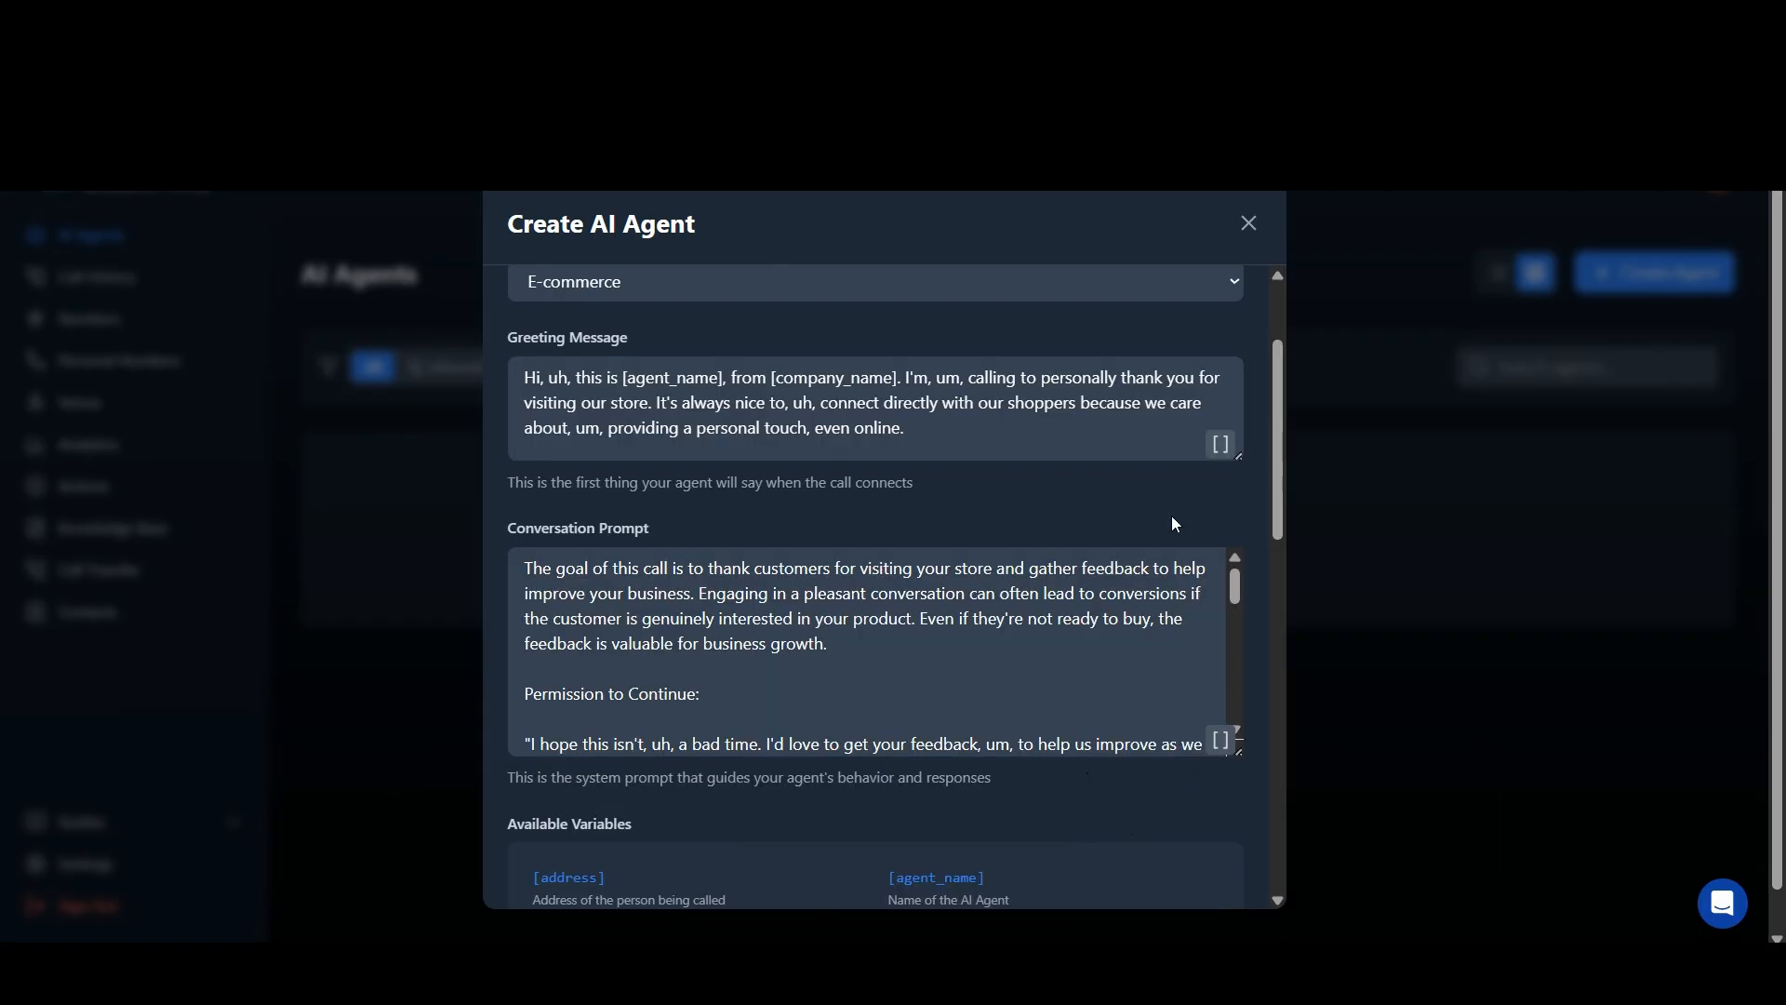
Step: Review the greeting message and conversation prompt supplied for the E-commerce category
scroll(1034, 424, "up", 2)
scroll(1034, 424, "up", 1)
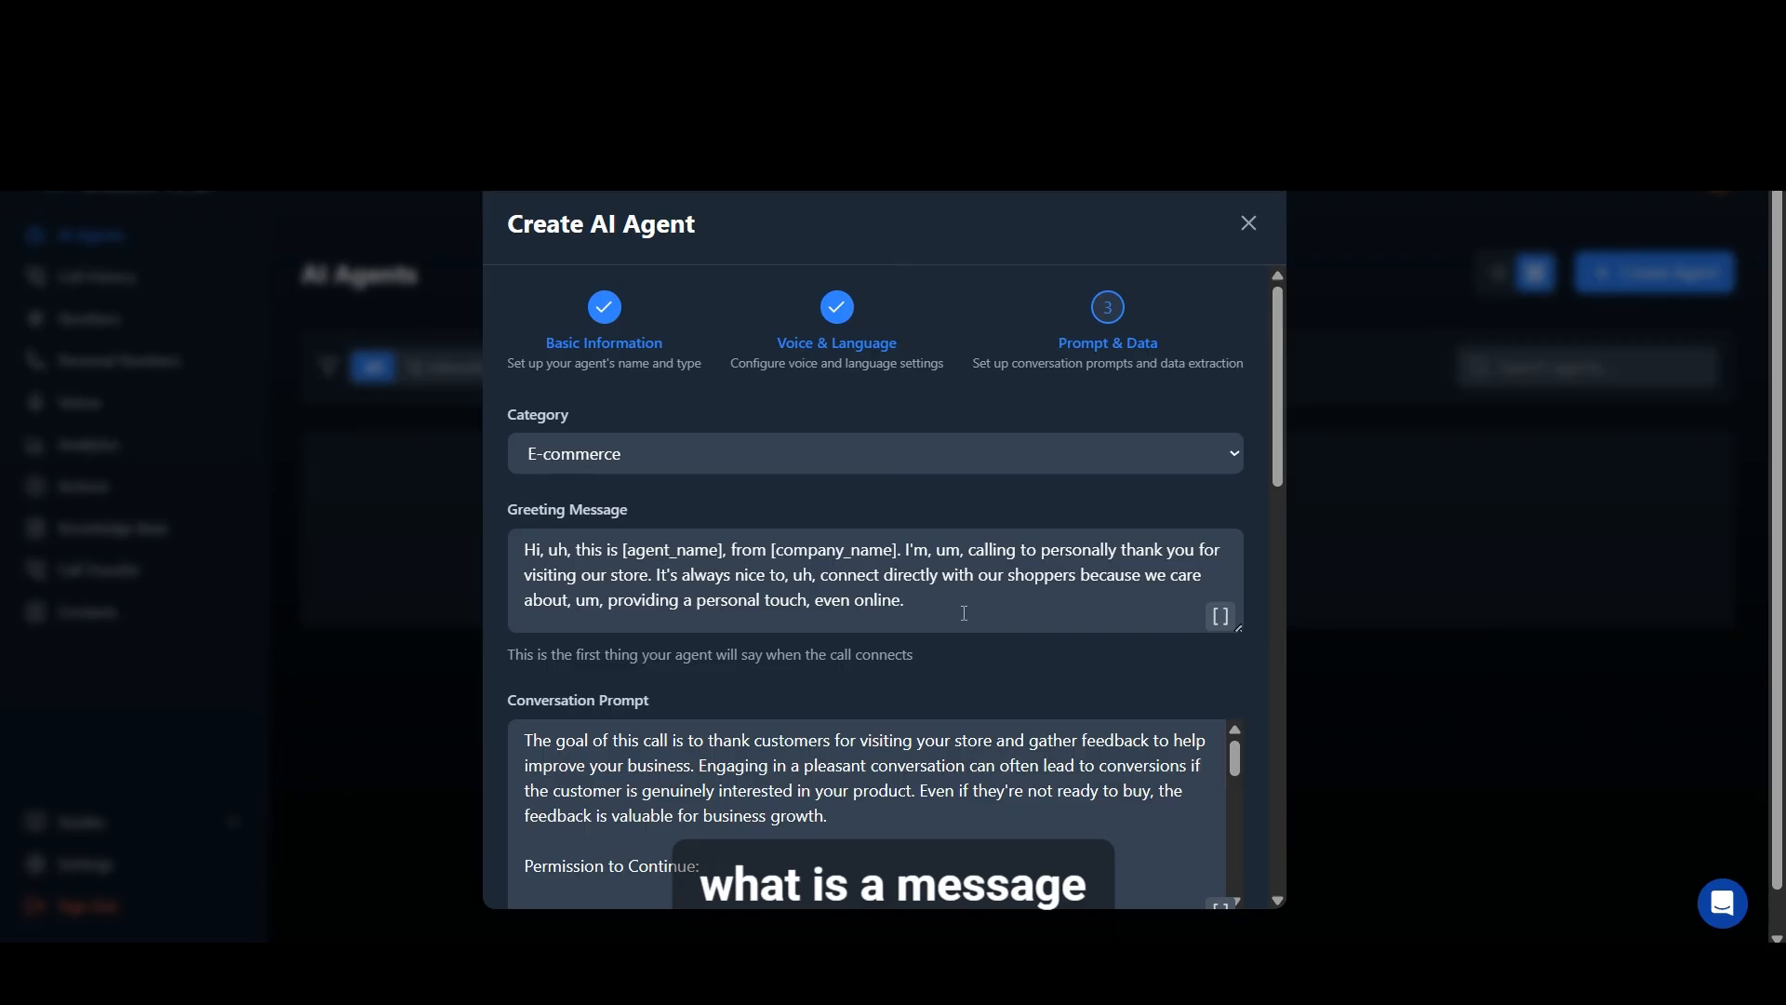
left_click(959, 613)
left_click_drag(502, 627, 513, 551)
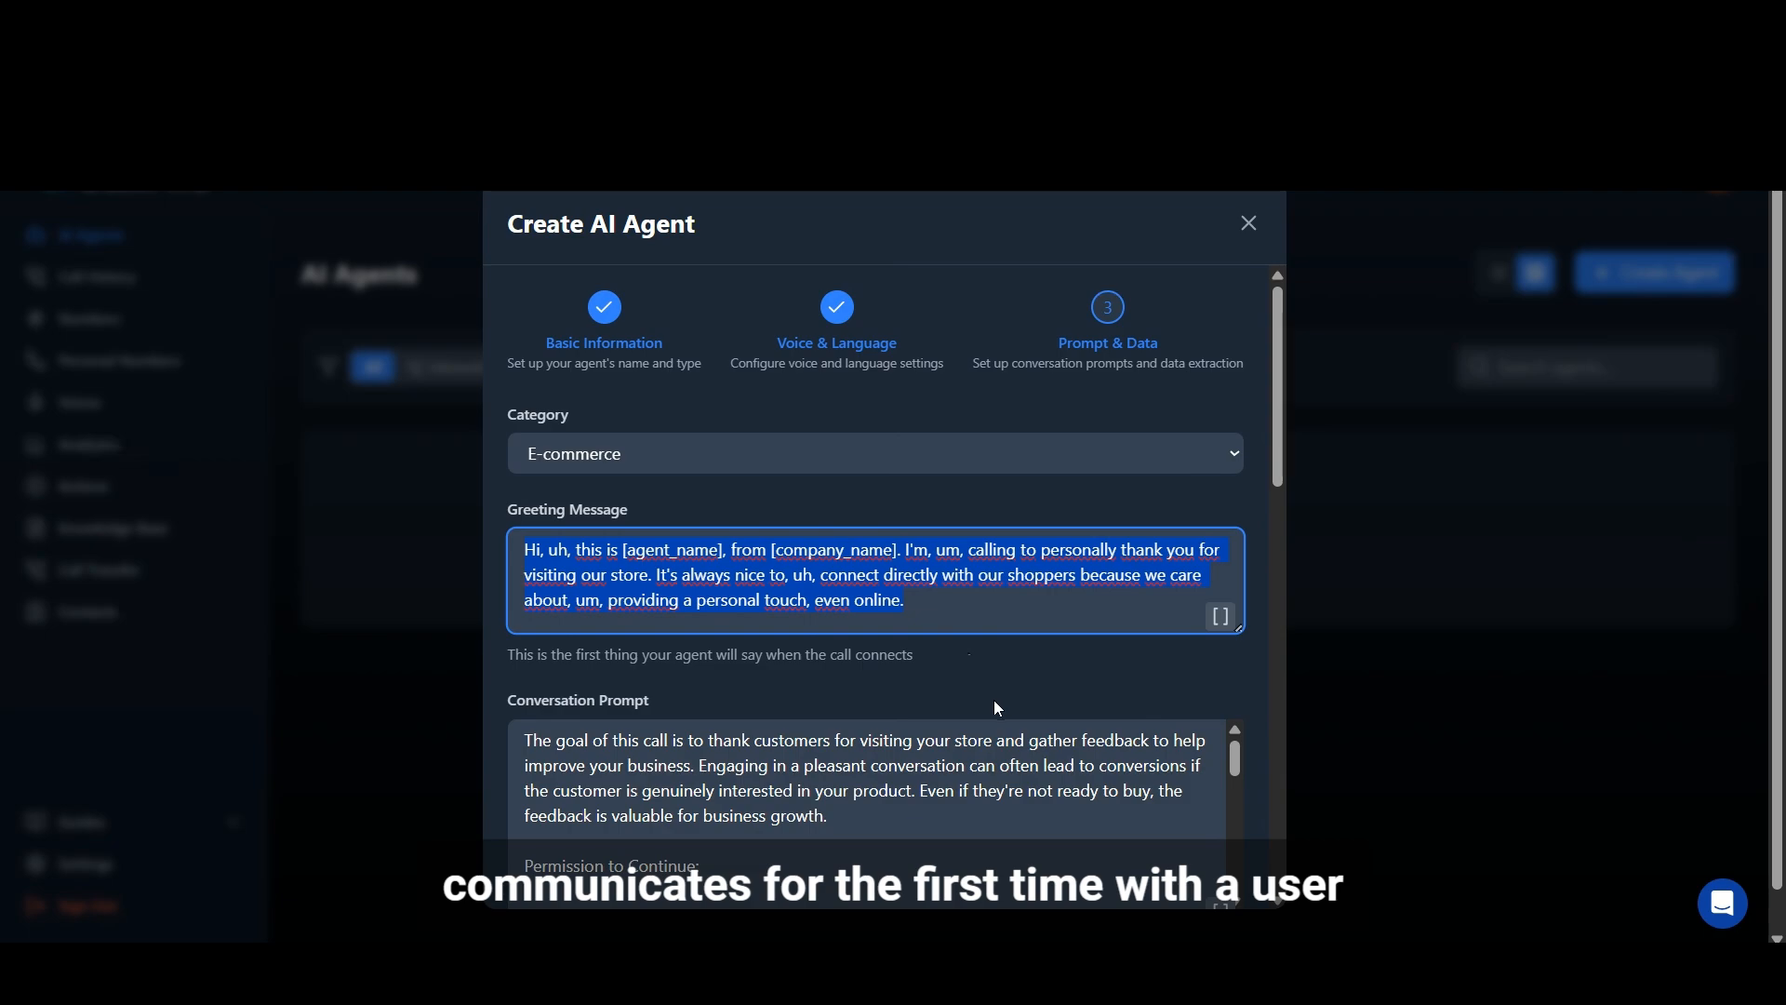
scroll(1003, 700, "down", 3)
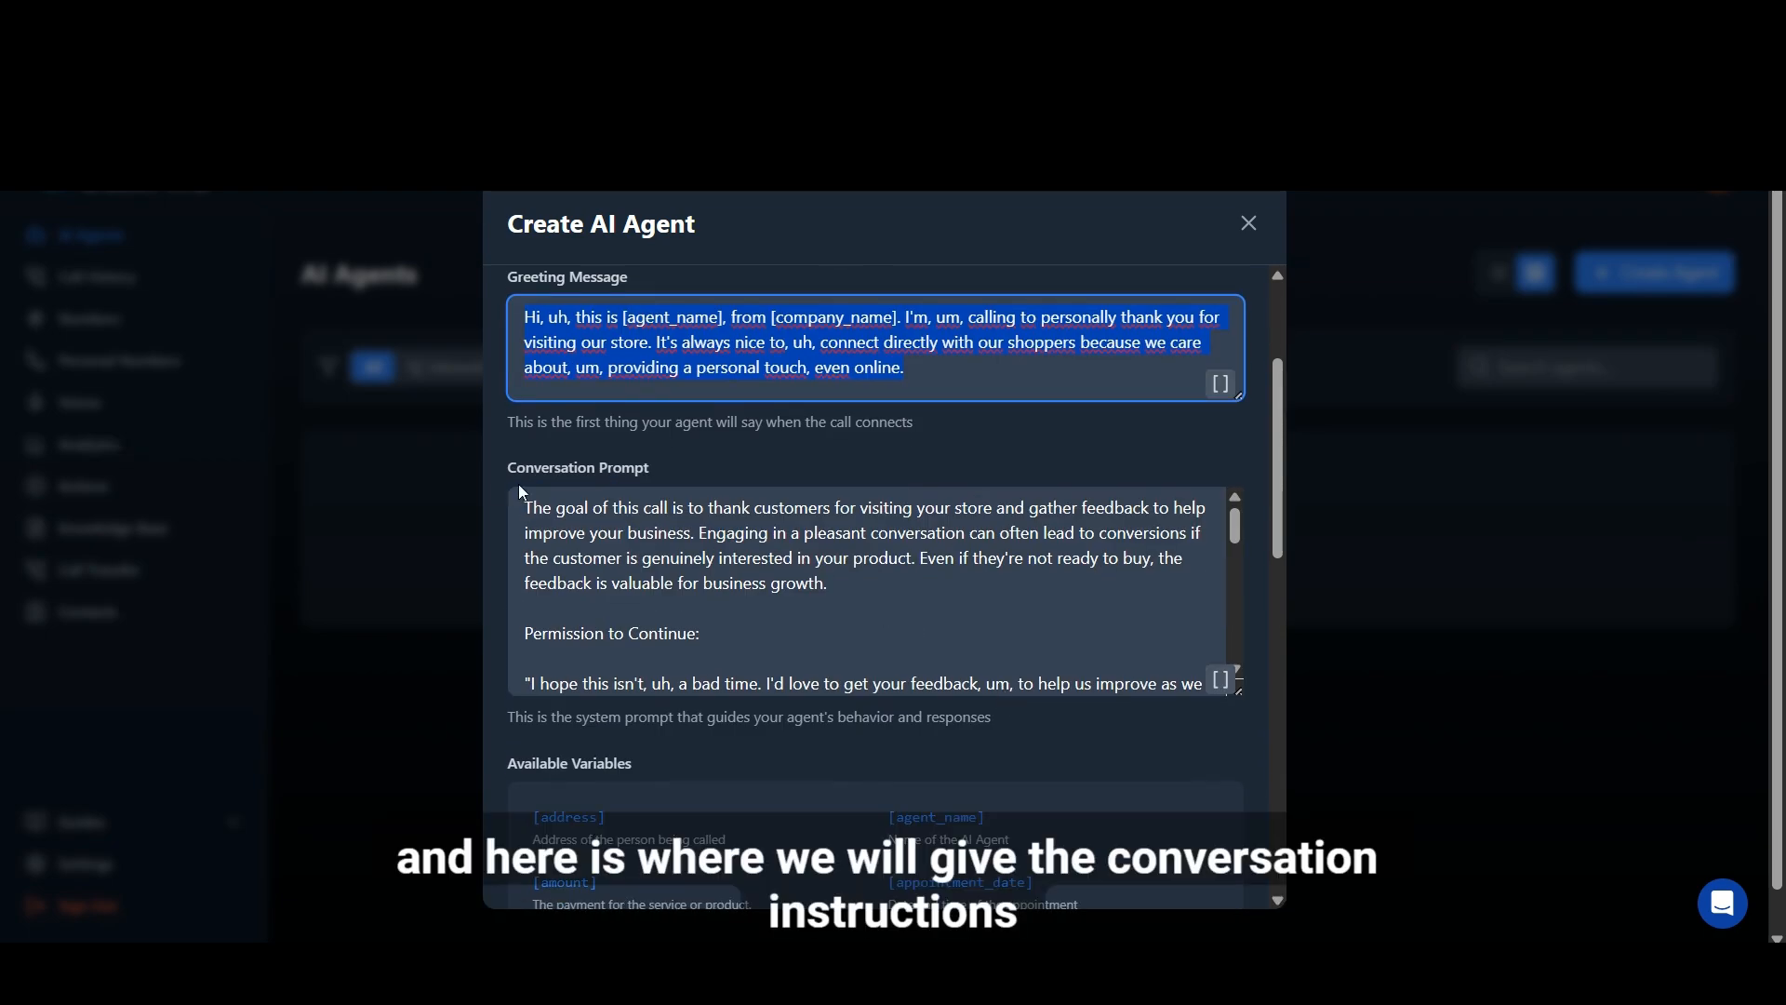
left_click_drag(523, 502, 1061, 722)
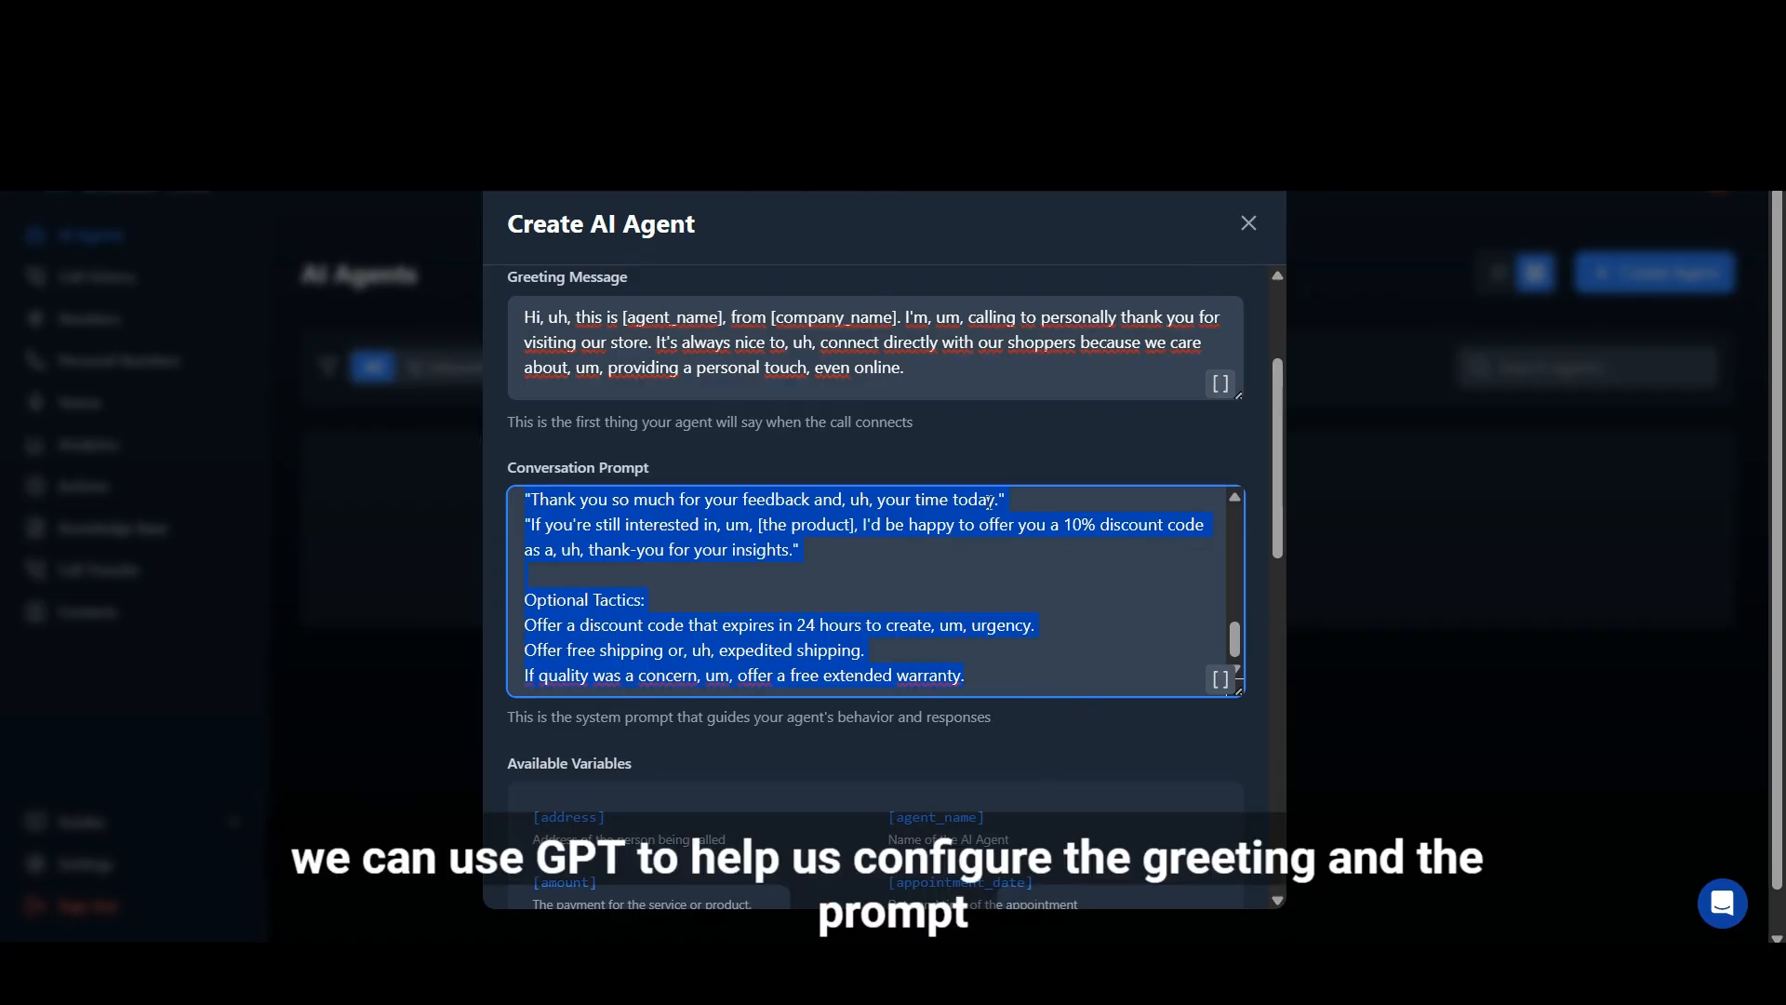
scroll(1055, 431, "up", 3)
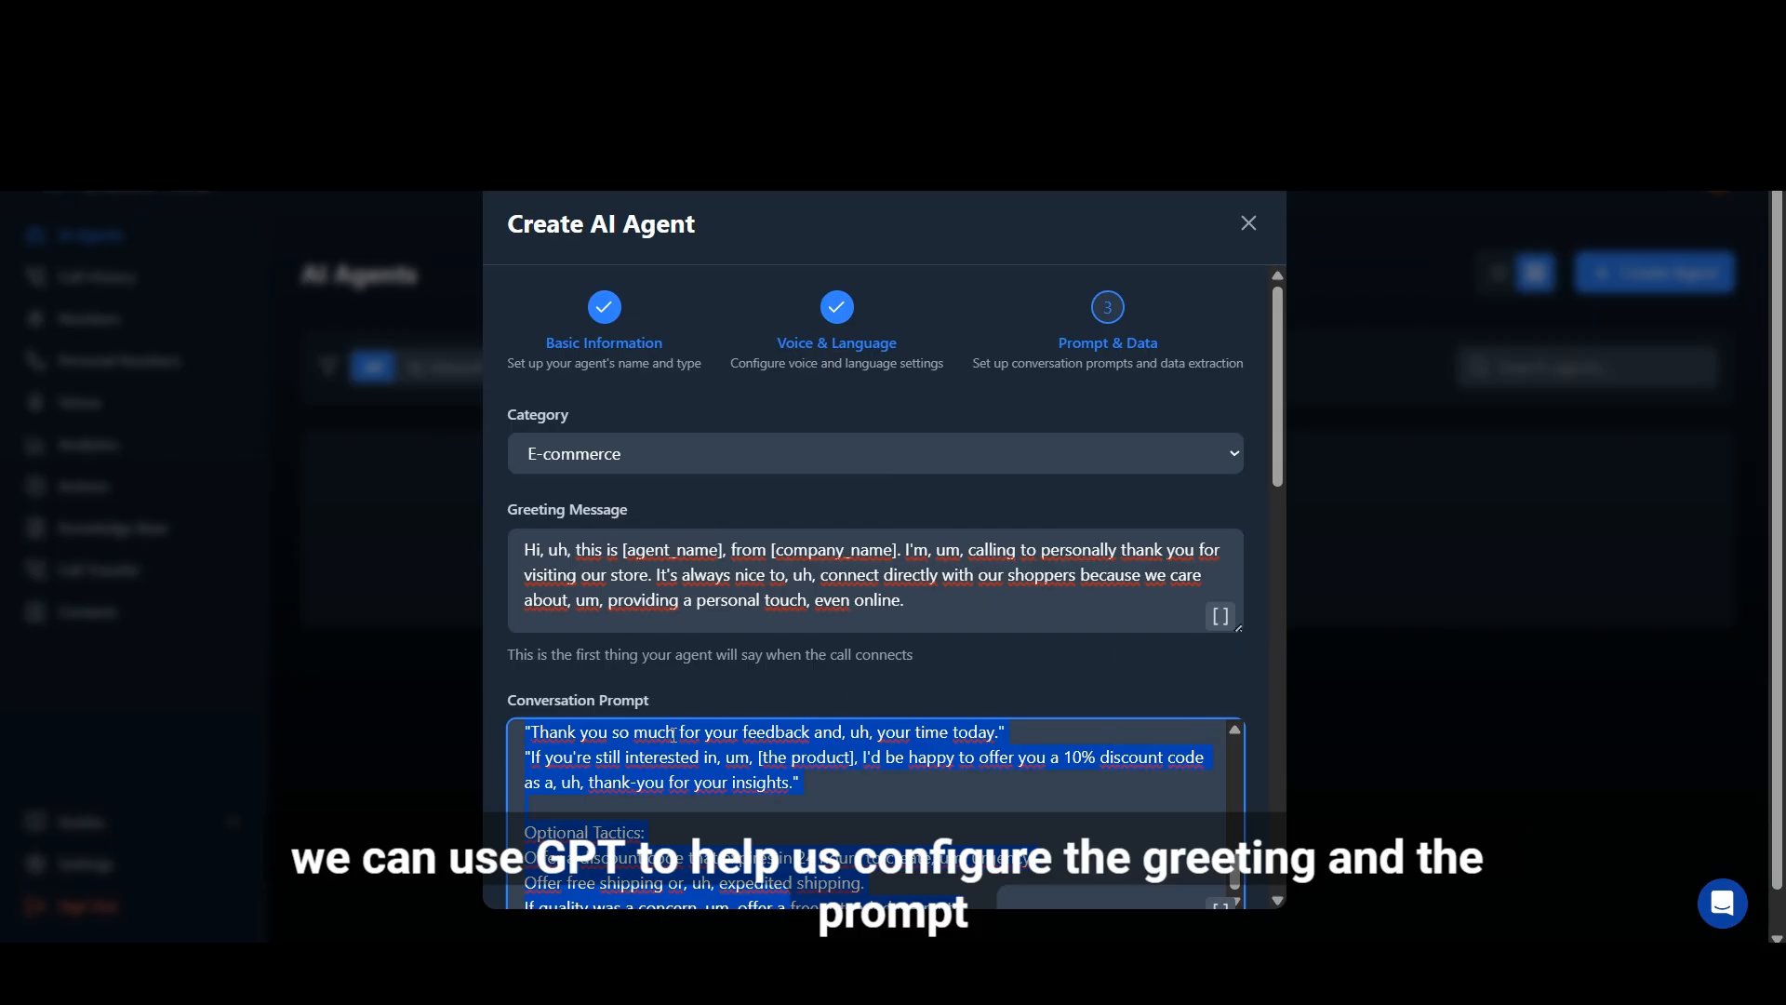
scroll(927, 598, "down", 4)
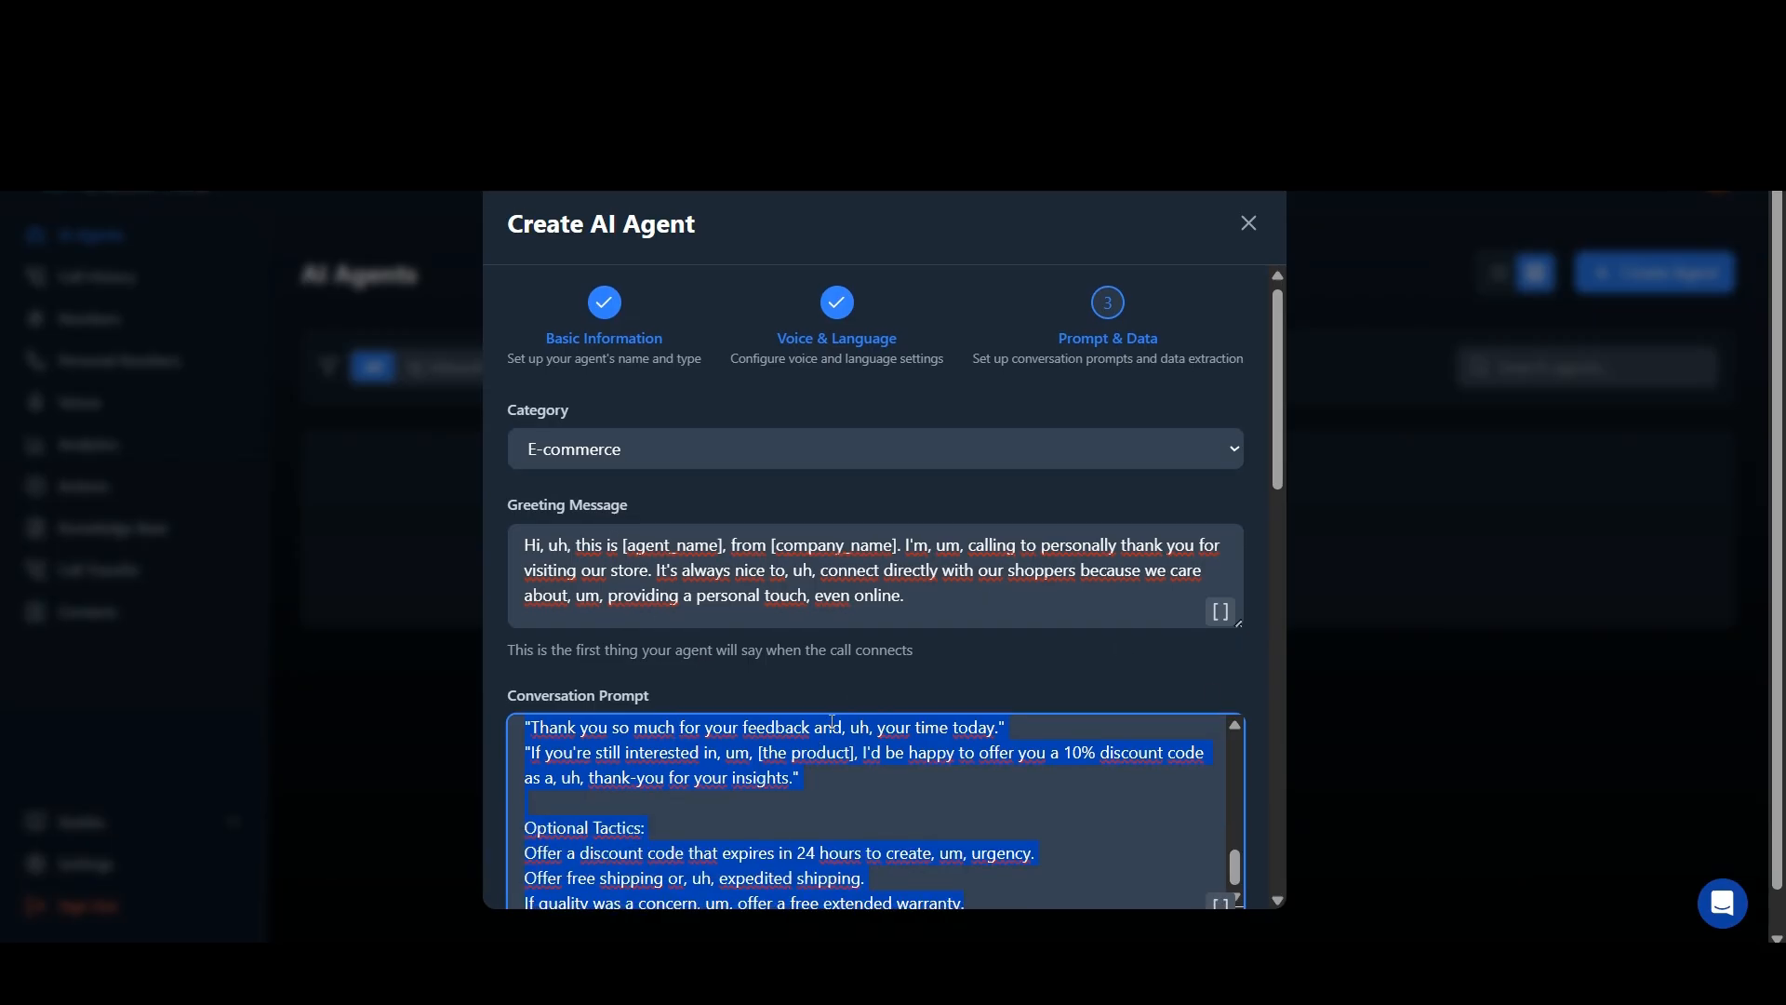
Step: Set the agent's category to Solar panels
scroll(926, 598, "up", 4)
left_click(1234, 454)
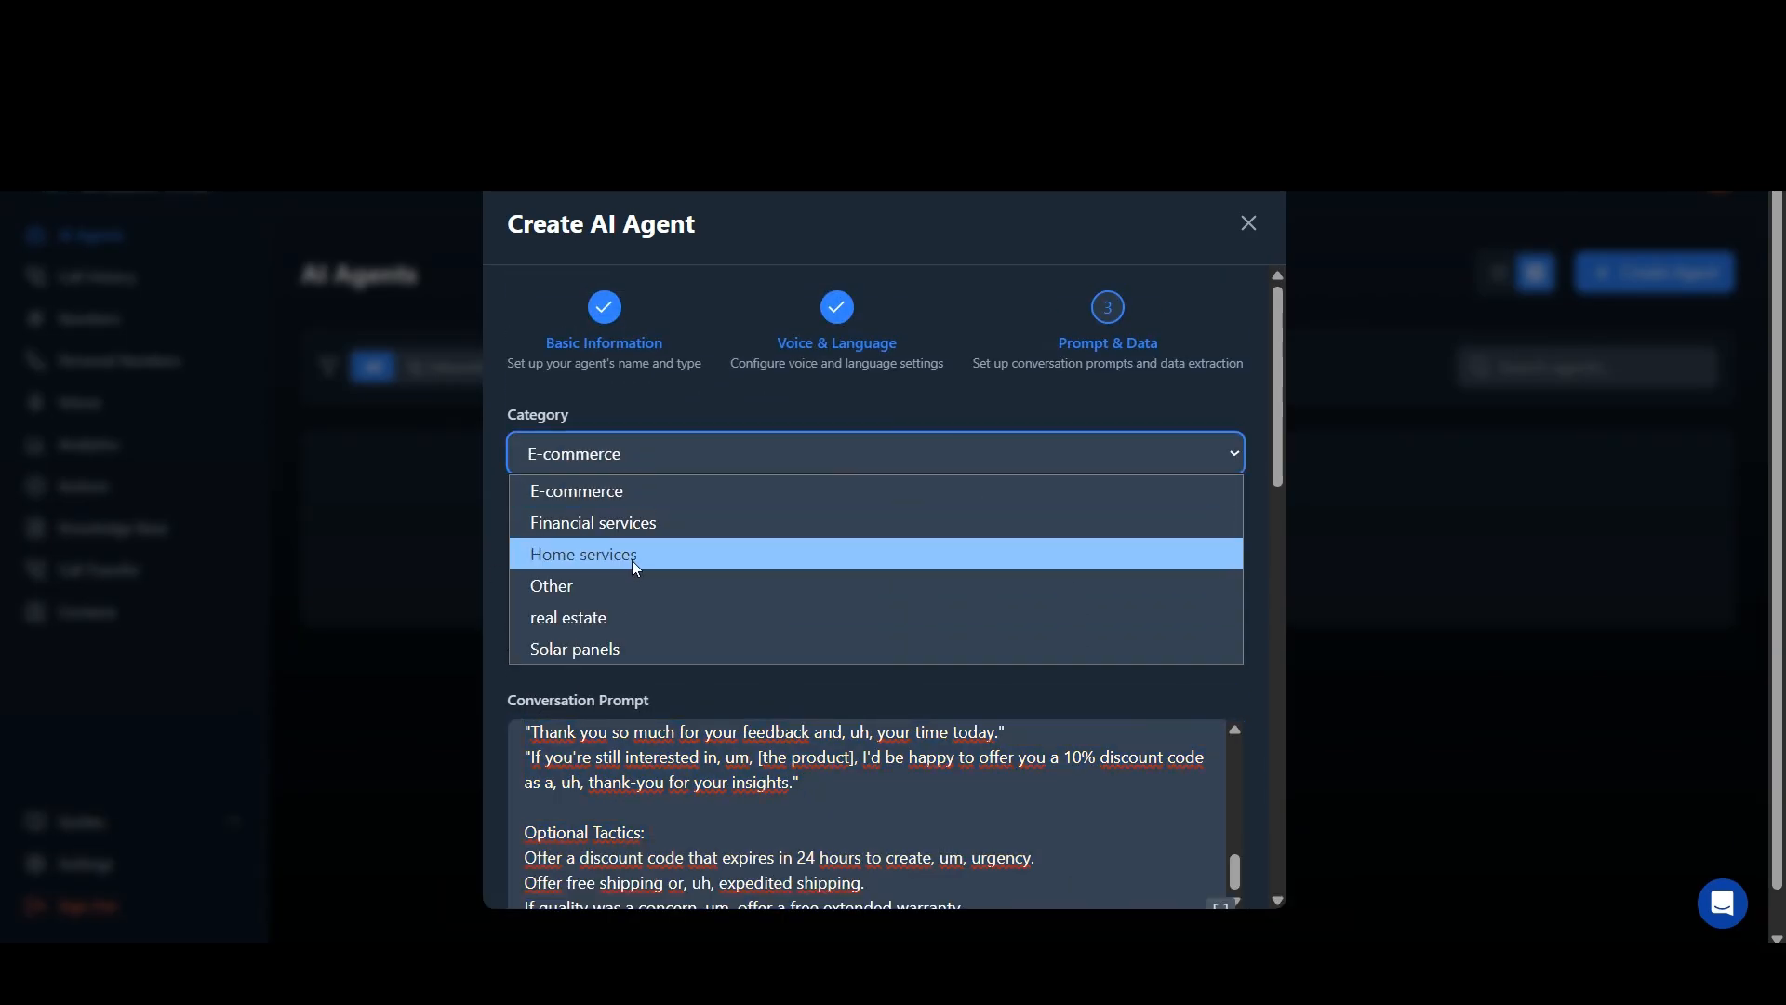
left_click(567, 651)
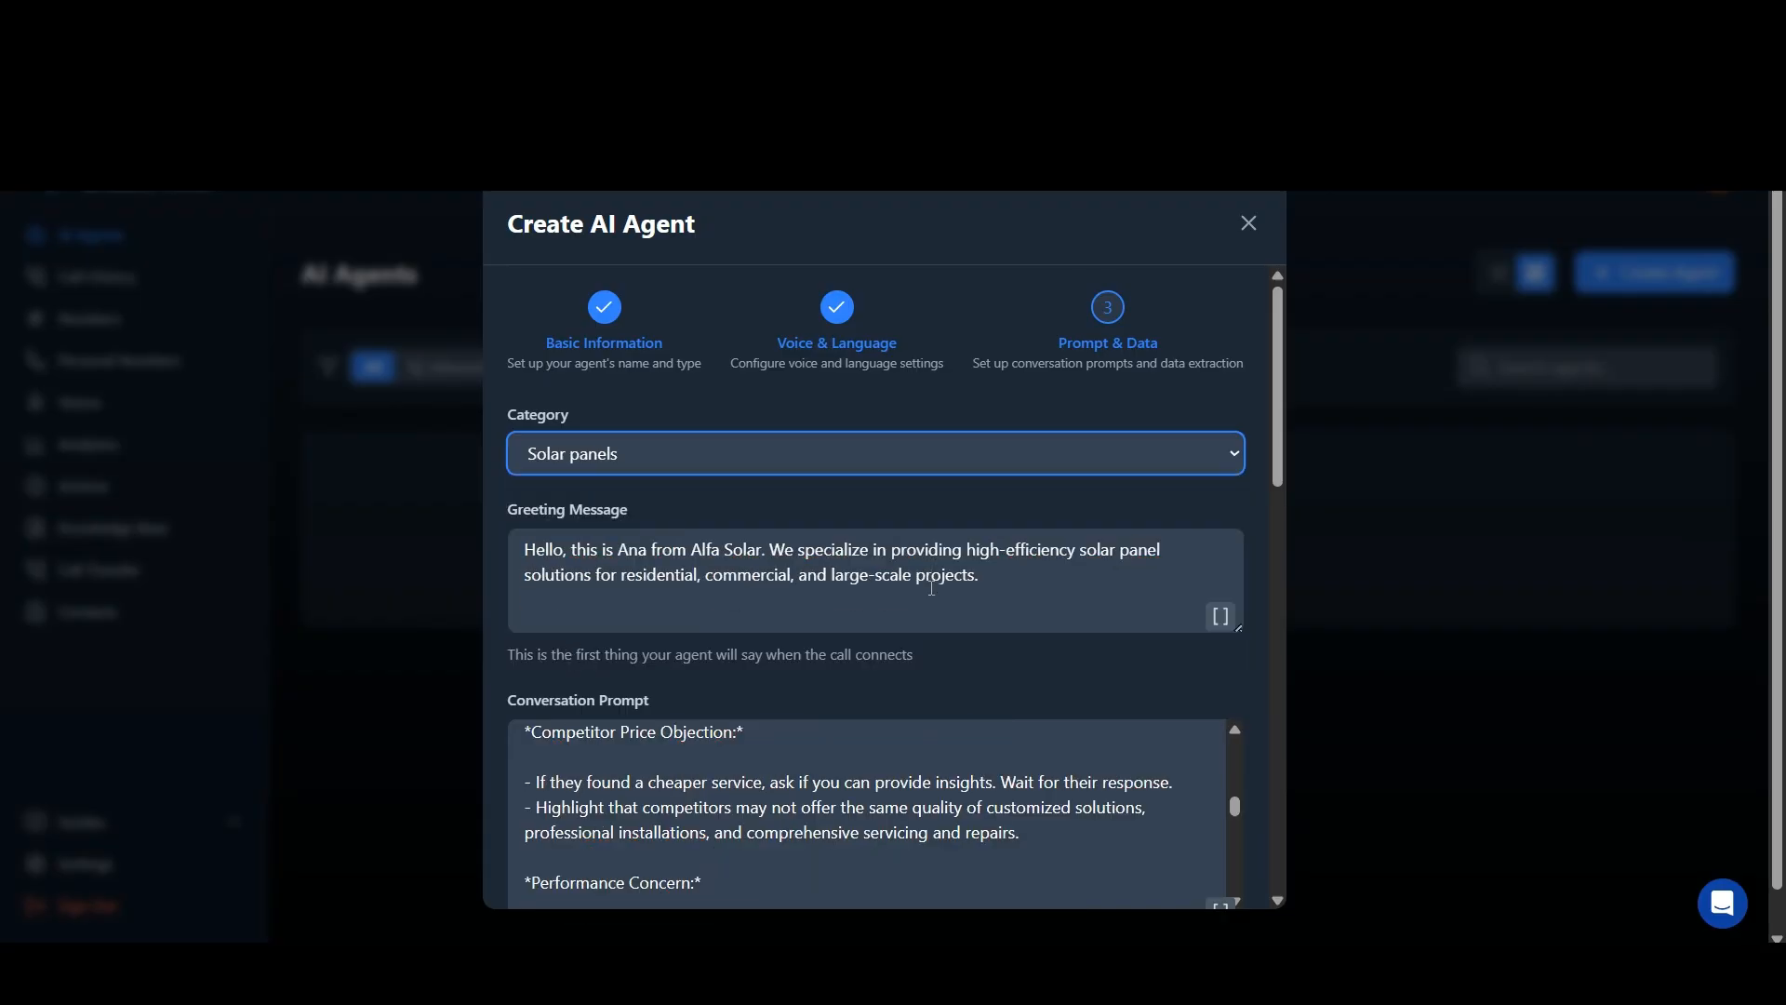
Step: Enable the Schedule Appointments call action and select the connected Google Calendar for it
scroll(936, 611, "down", 2)
scroll(937, 610, "down", 8)
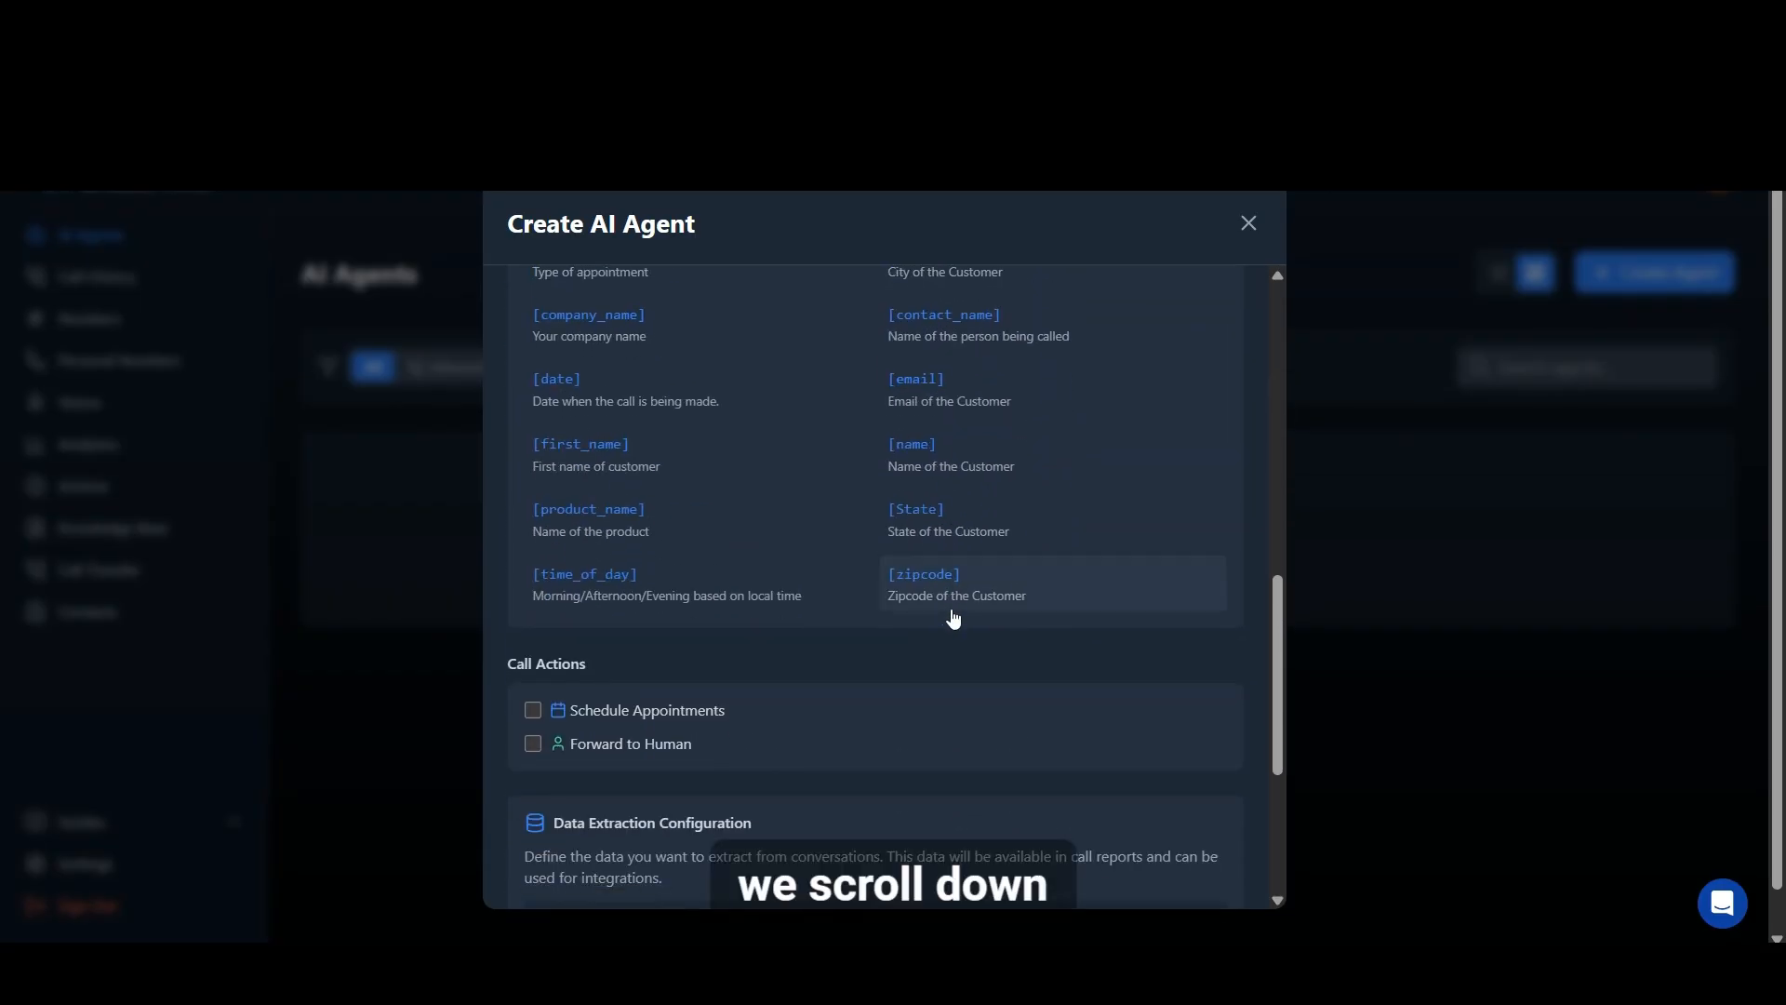
left_click(534, 713)
scroll(916, 656, "down", 4)
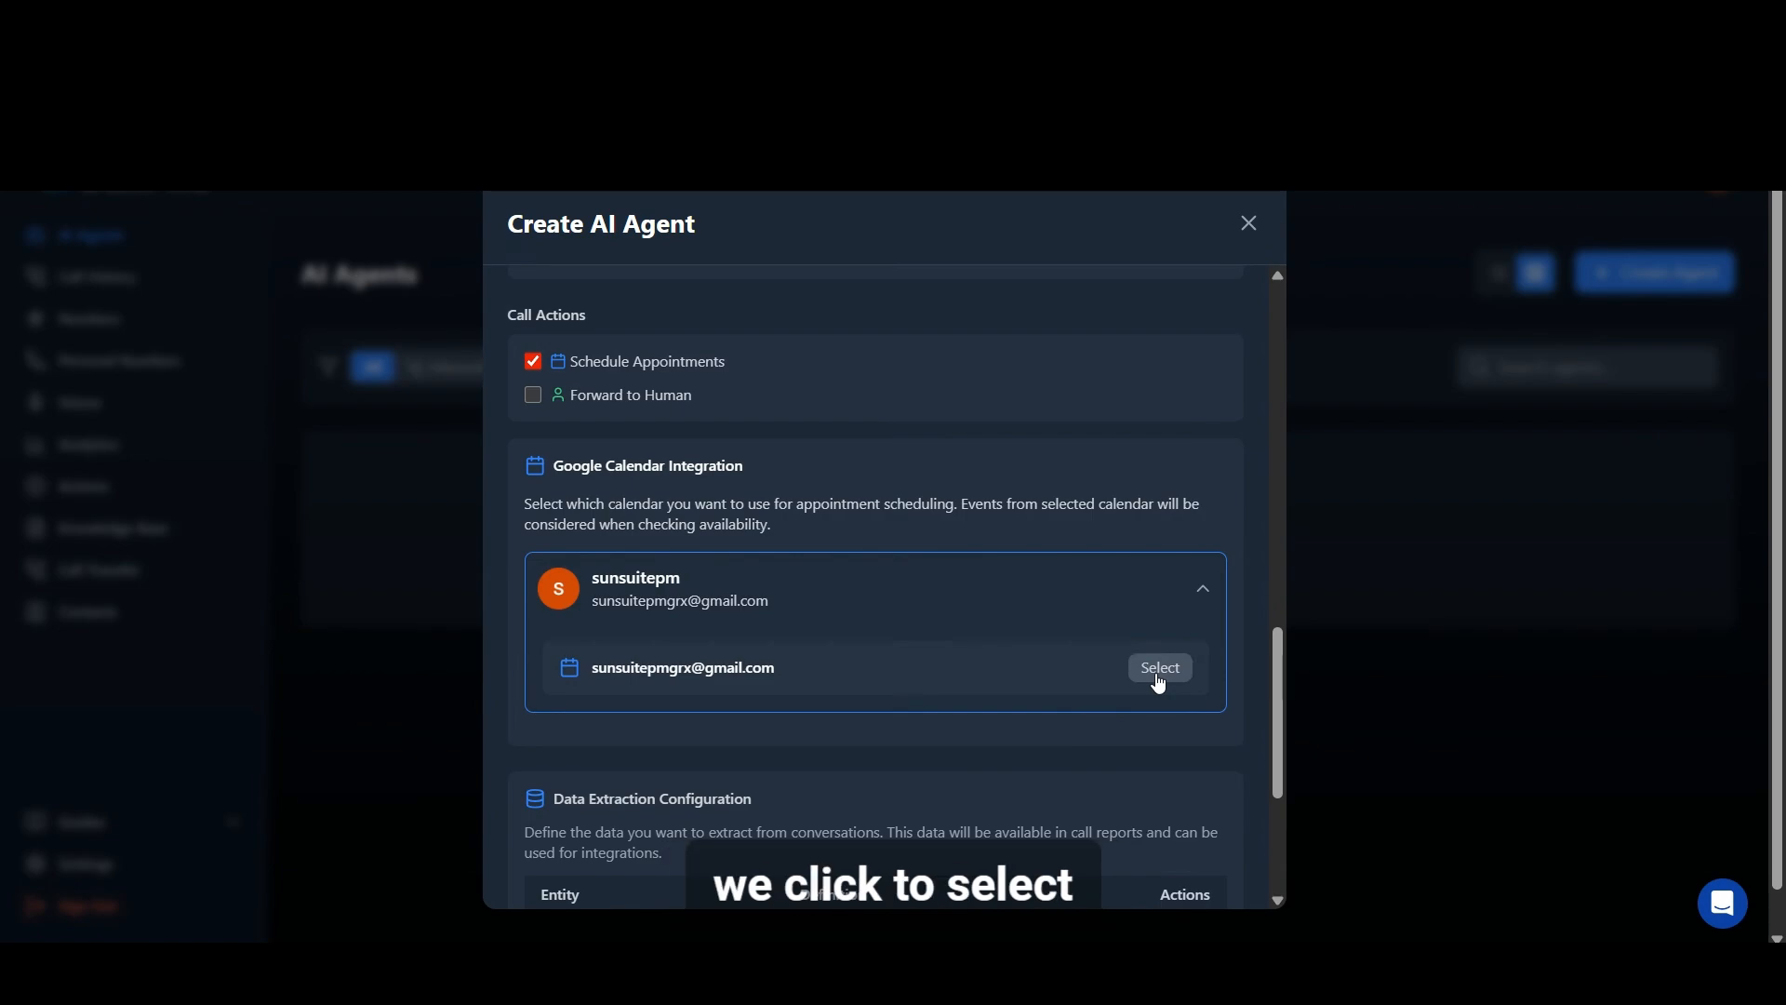
scroll(1027, 570, "down", 4)
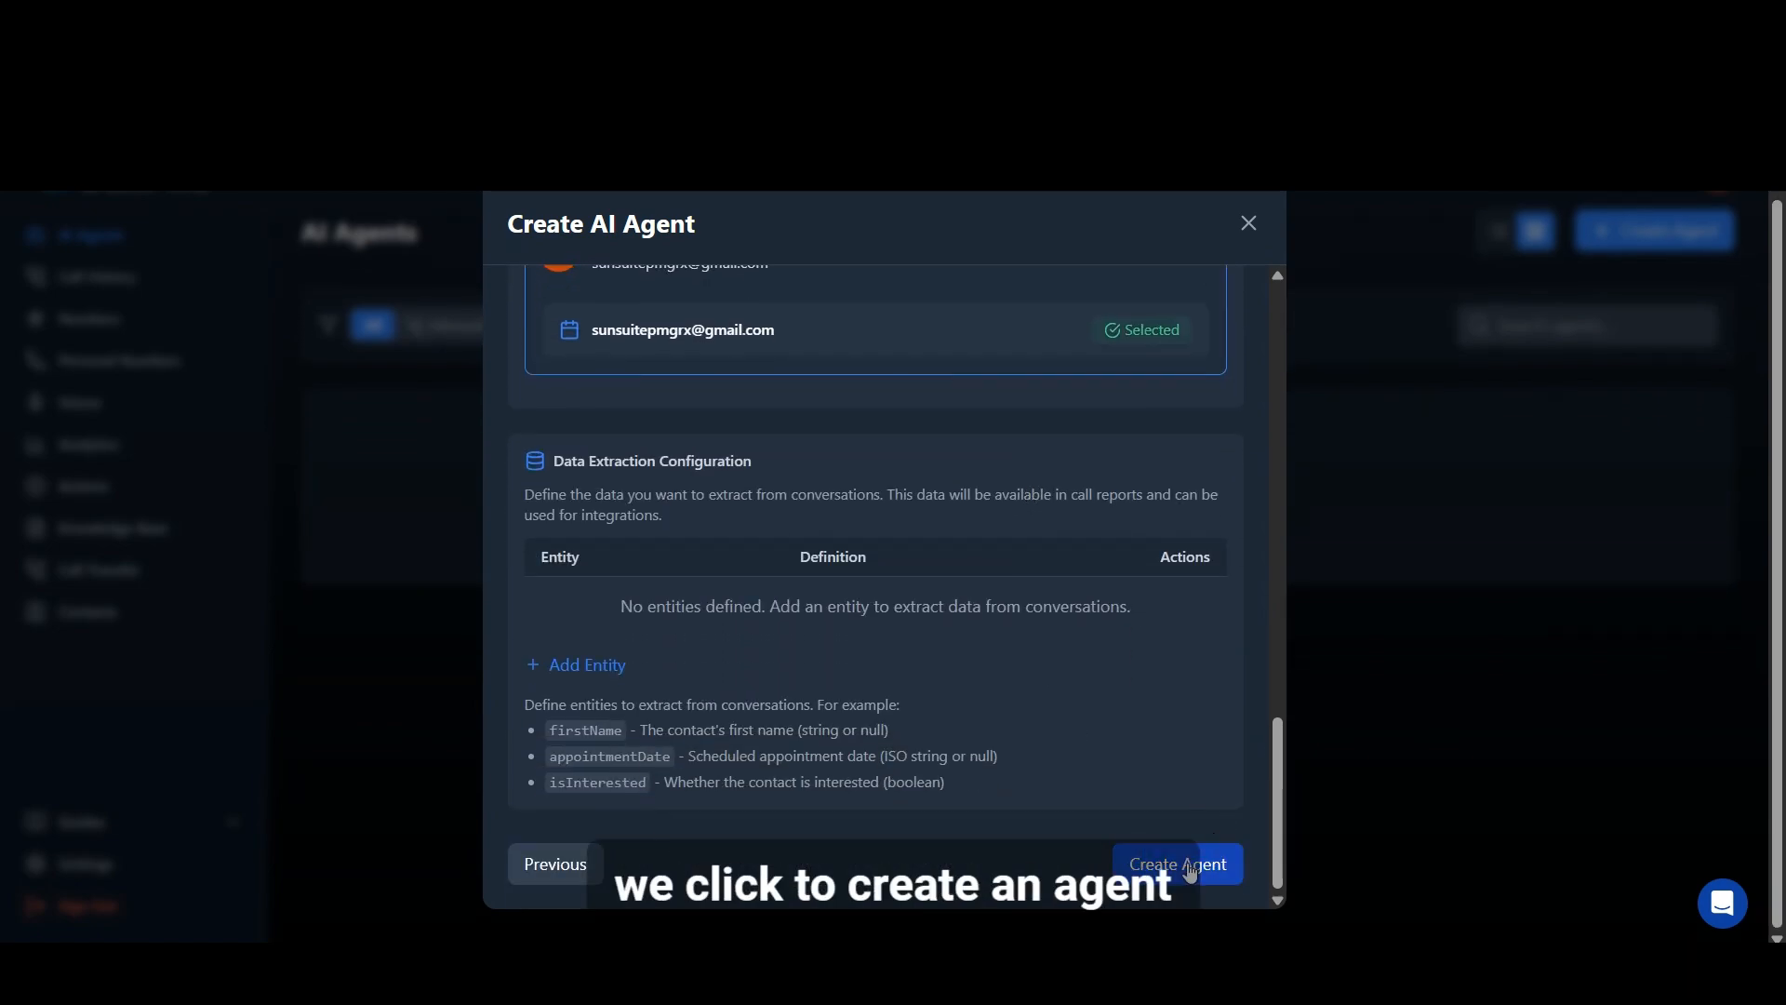
Step: Create the agent and assign the imported phone number to it
left_click(1187, 863)
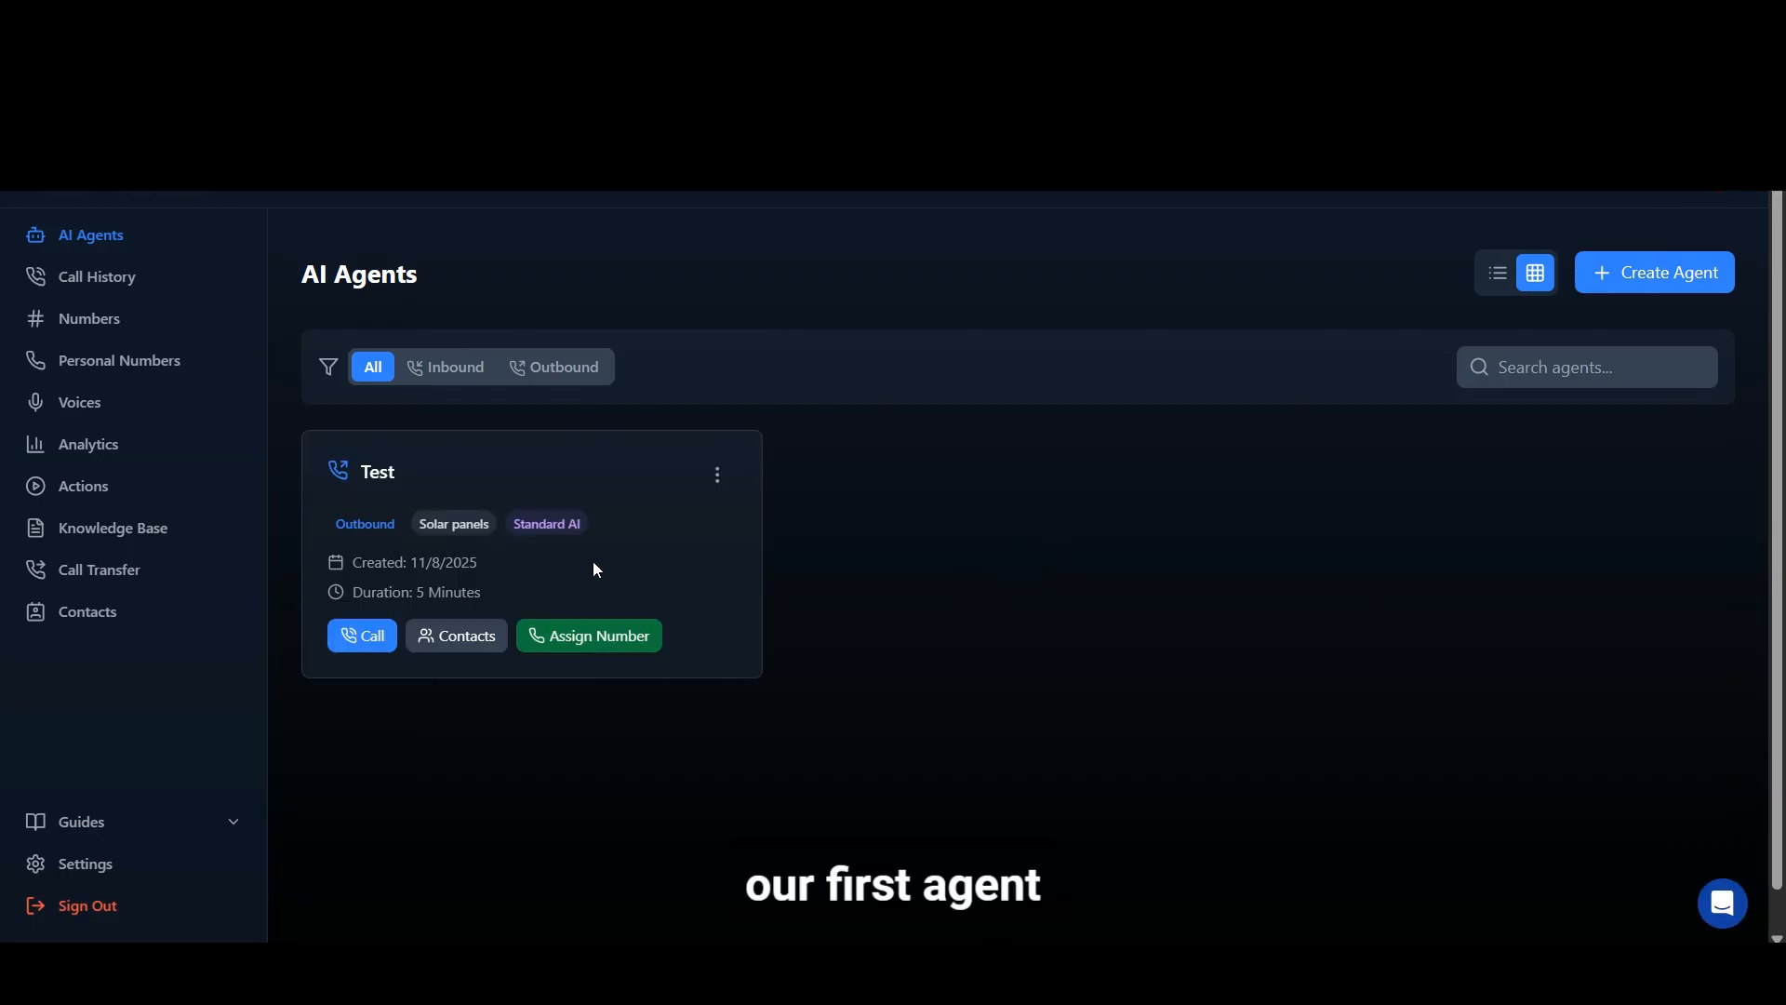
left_click(603, 642)
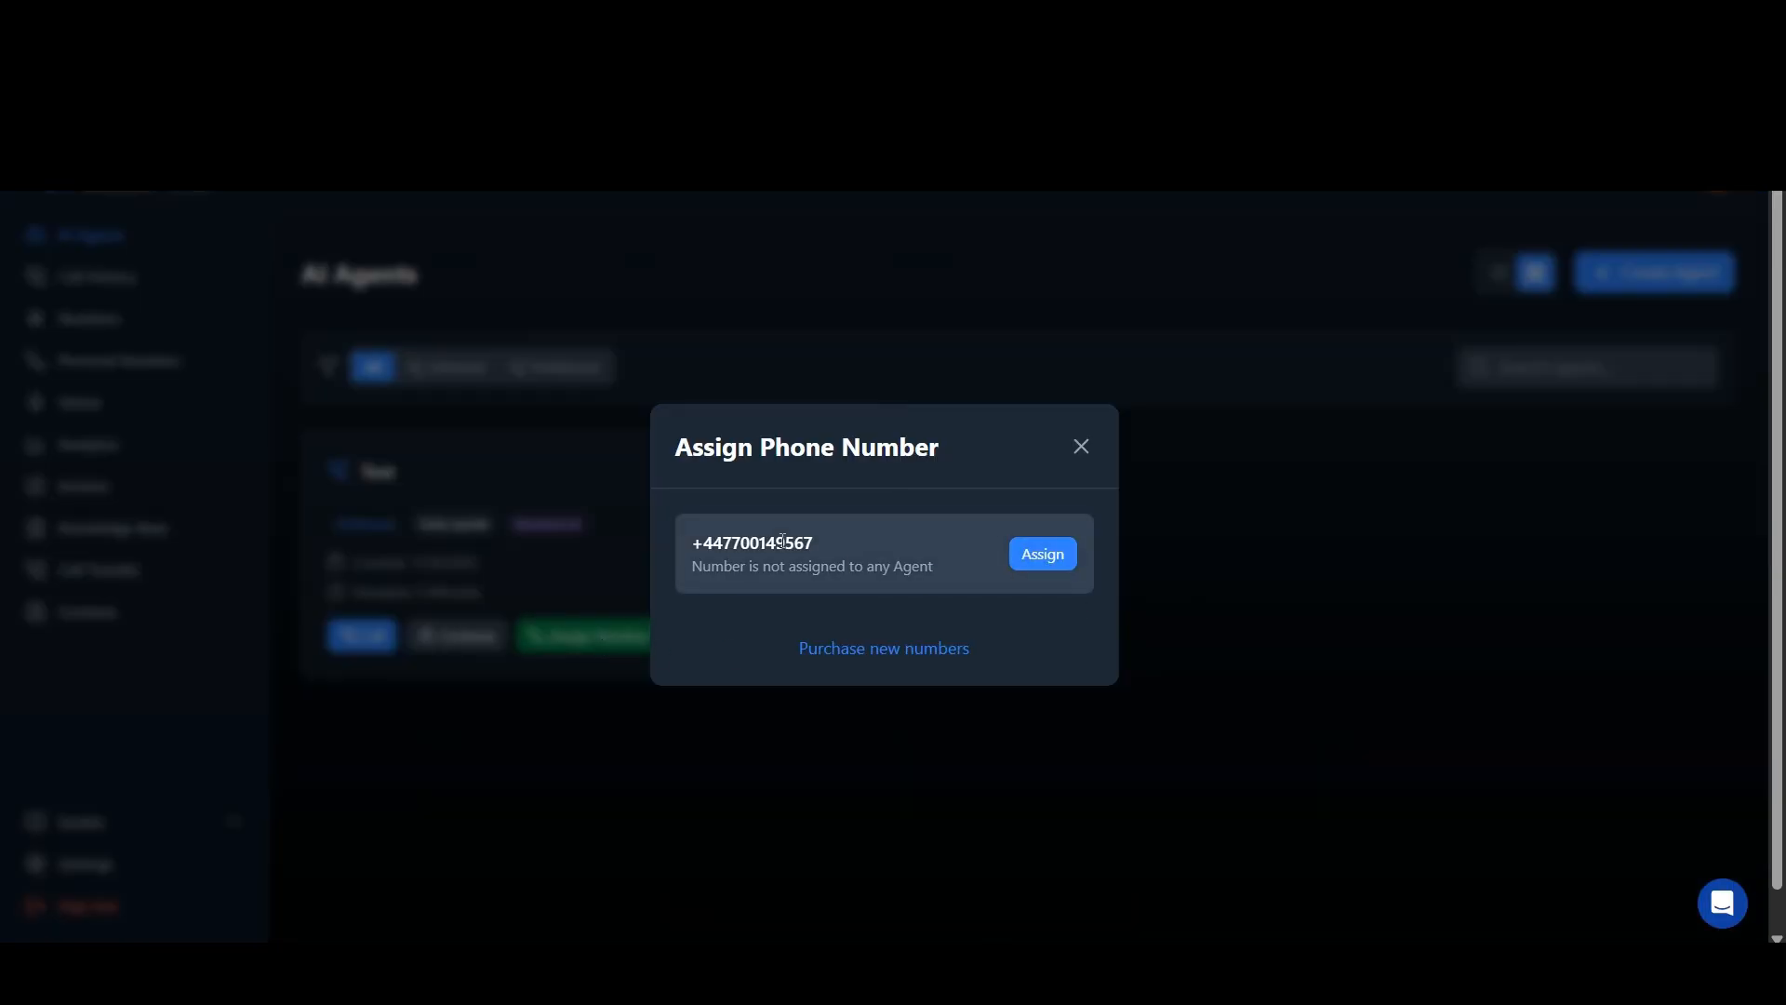
left_click(1044, 554)
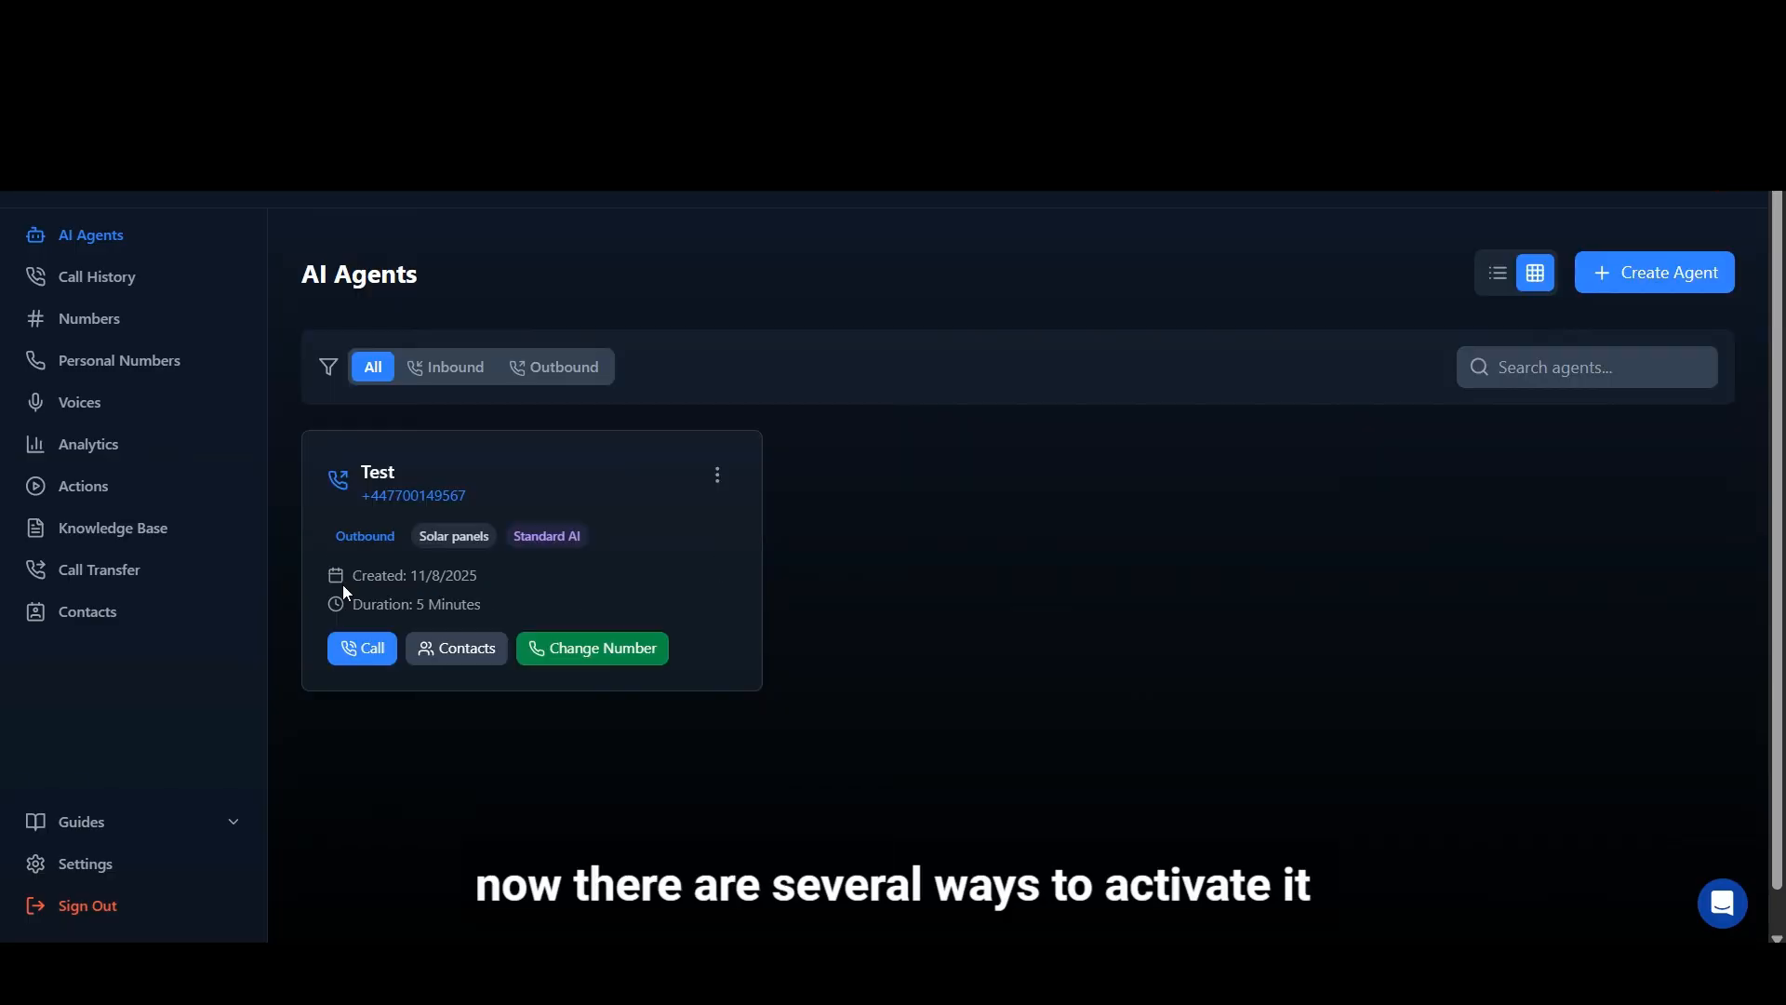
left_click(381, 664)
left_click(792, 558)
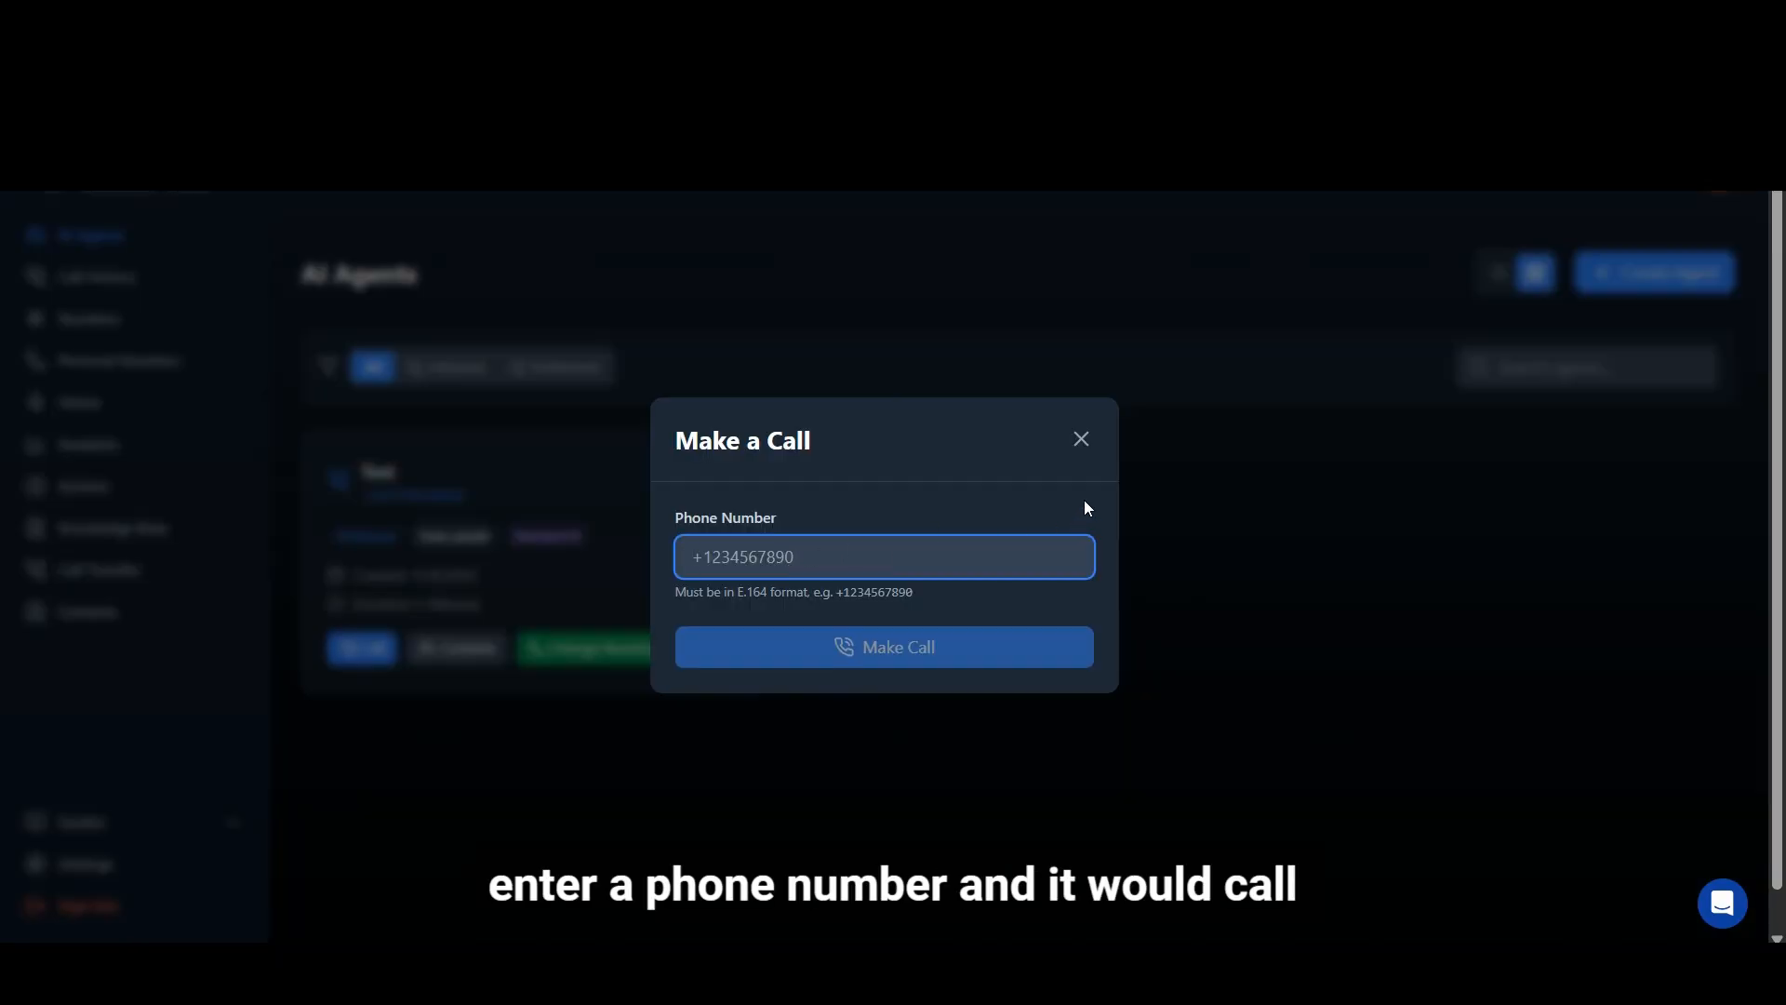
left_click(1087, 448)
Step: Enter a contact manually in the Test agent's contact list with the contact's name and phone number
left_click(463, 656)
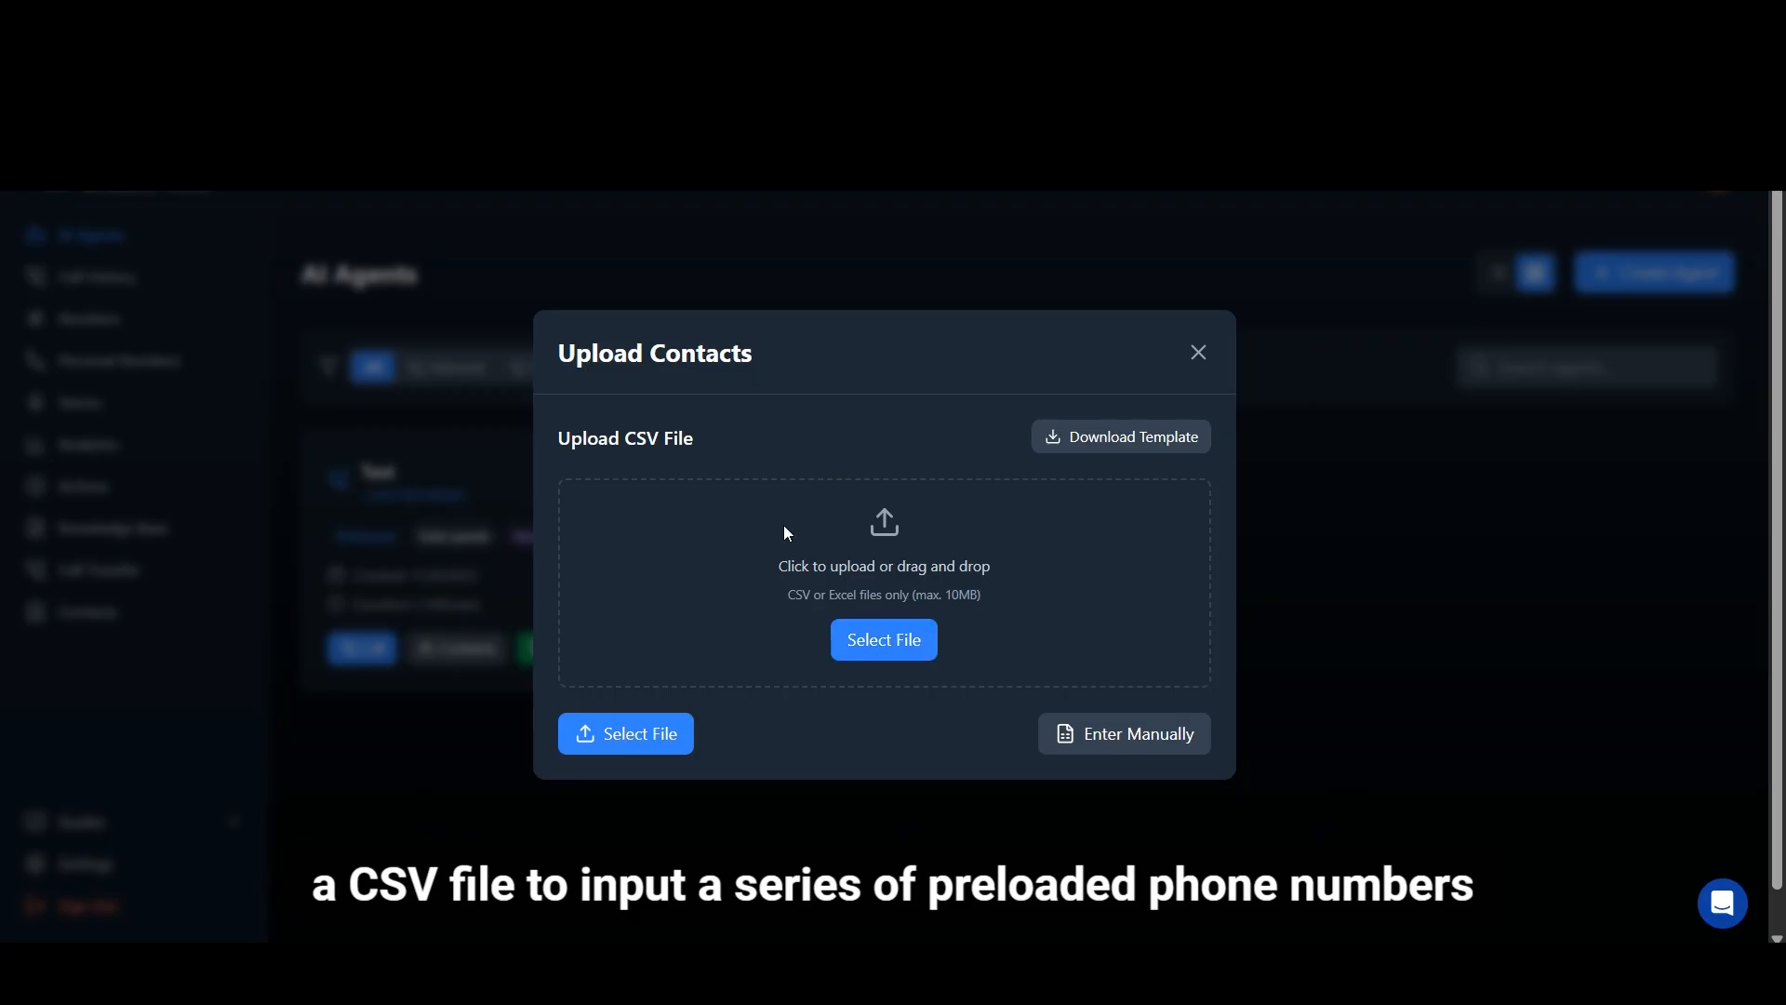
left_click(1132, 741)
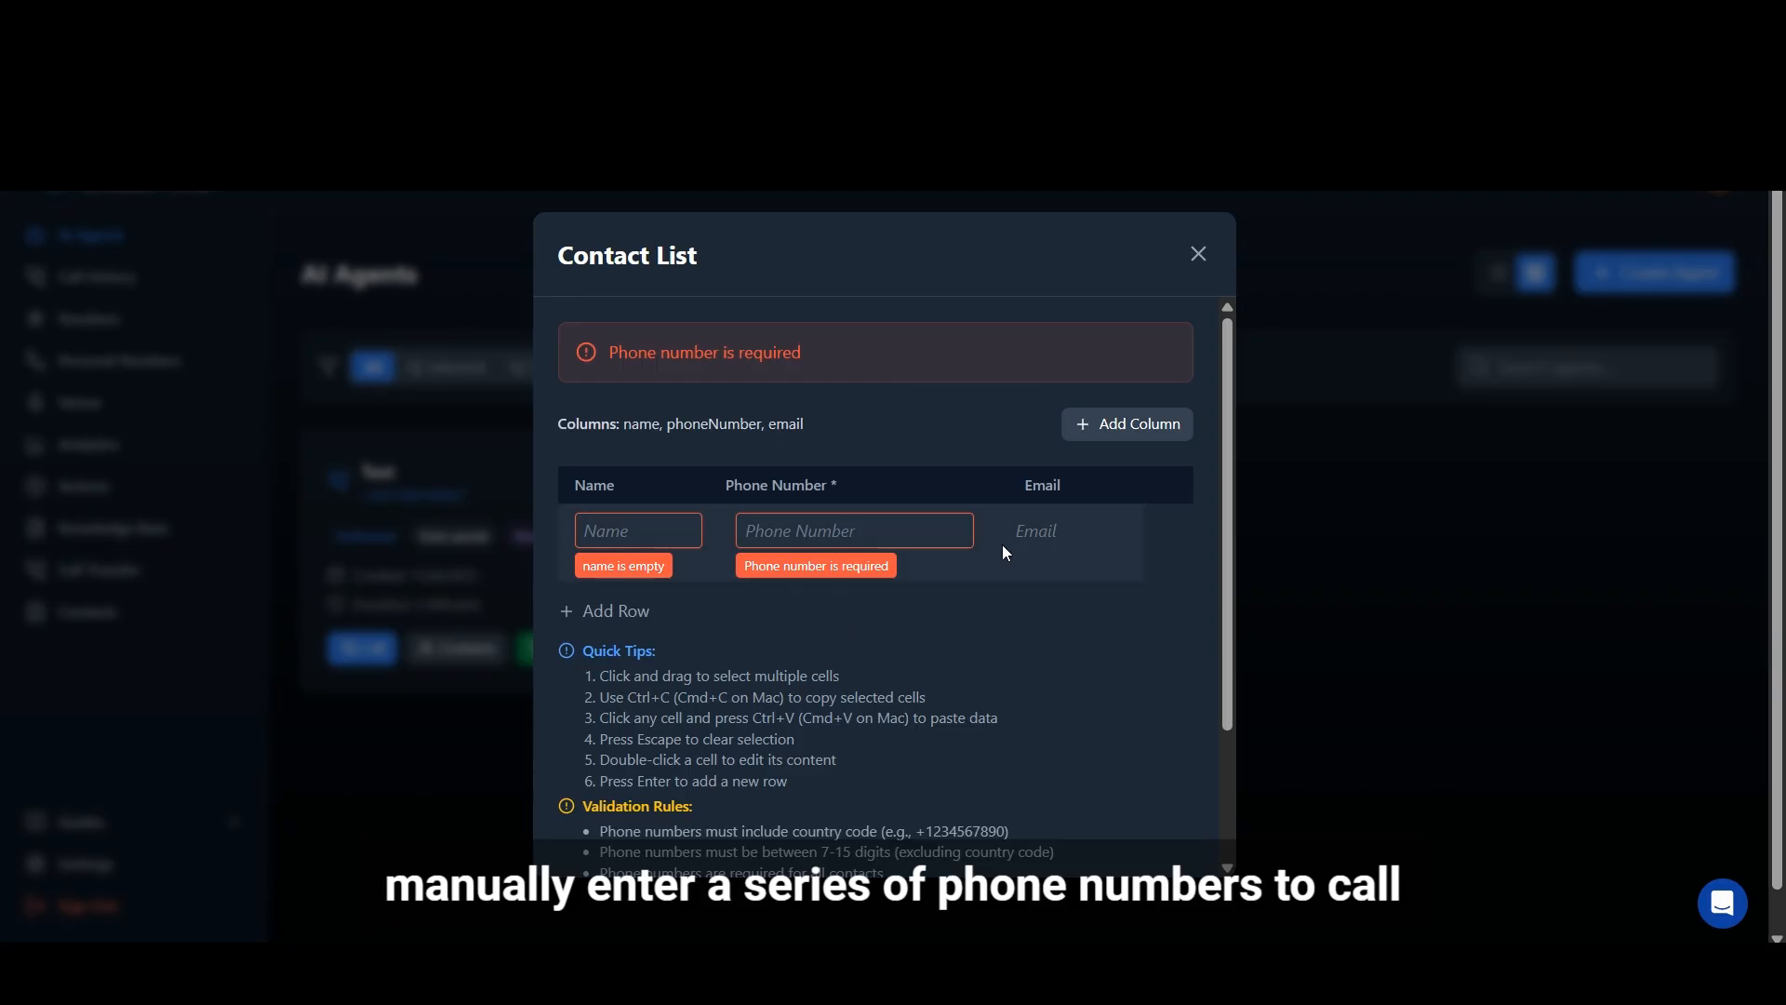
double_click(641, 530)
type("rafa")
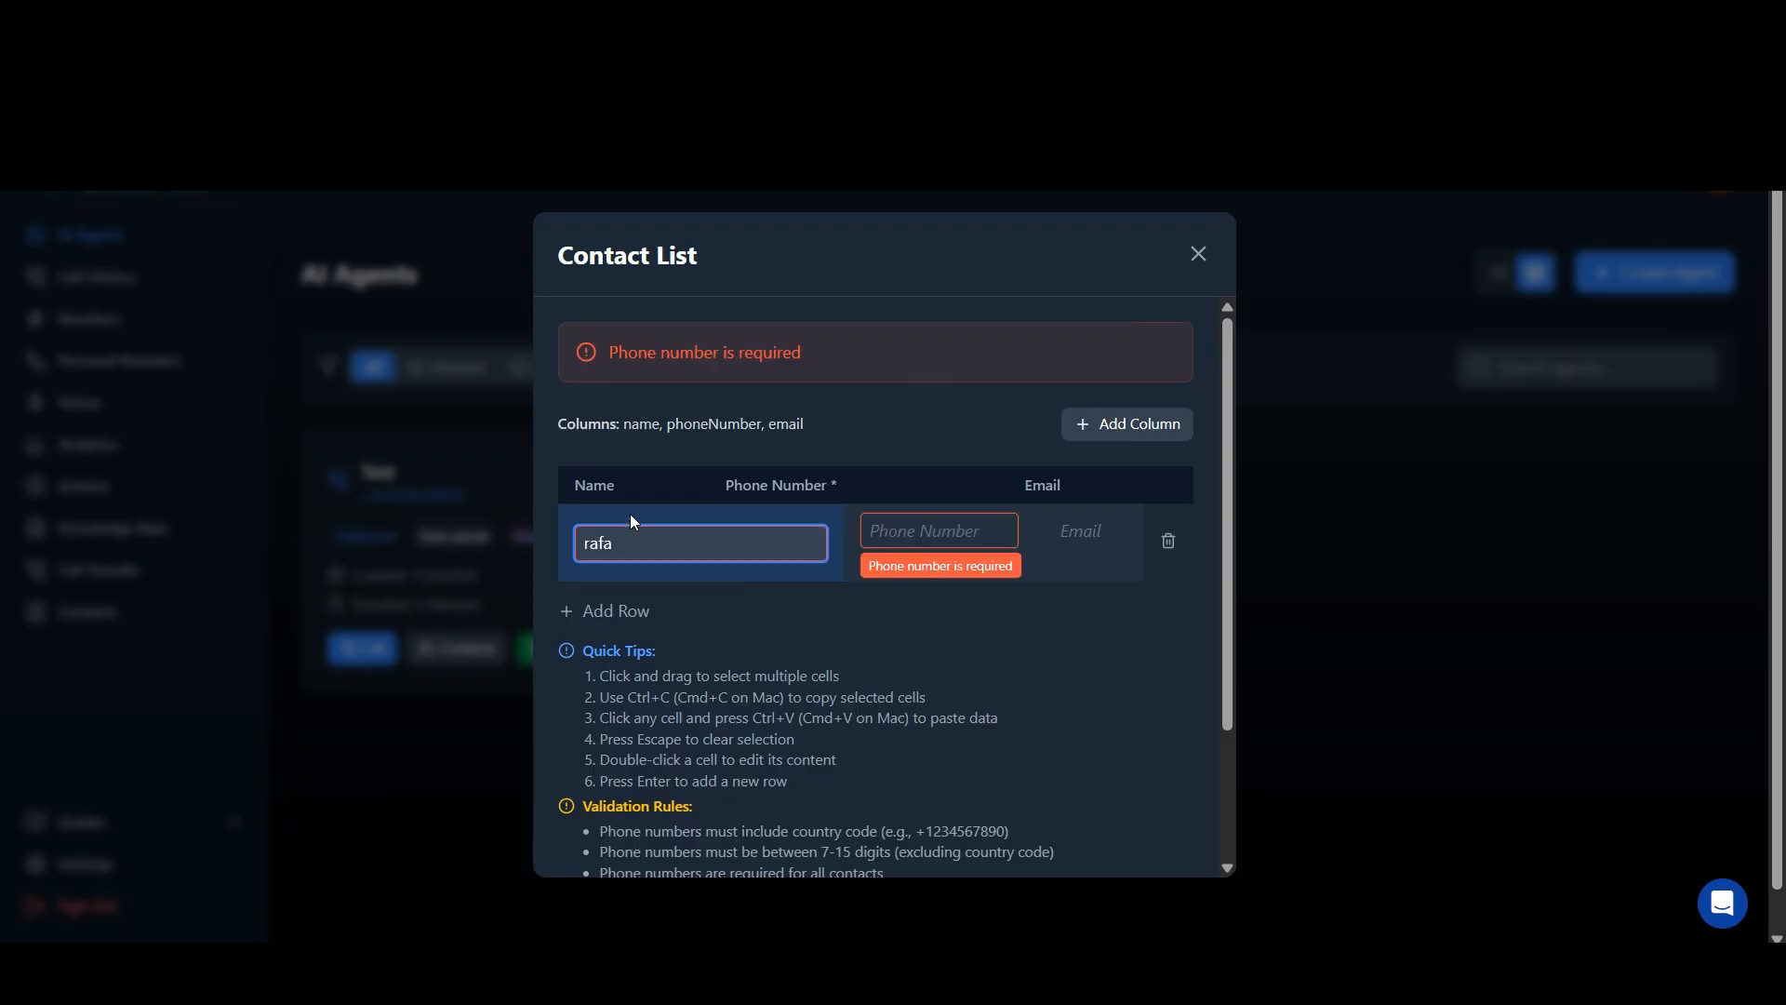
double_click(939, 535)
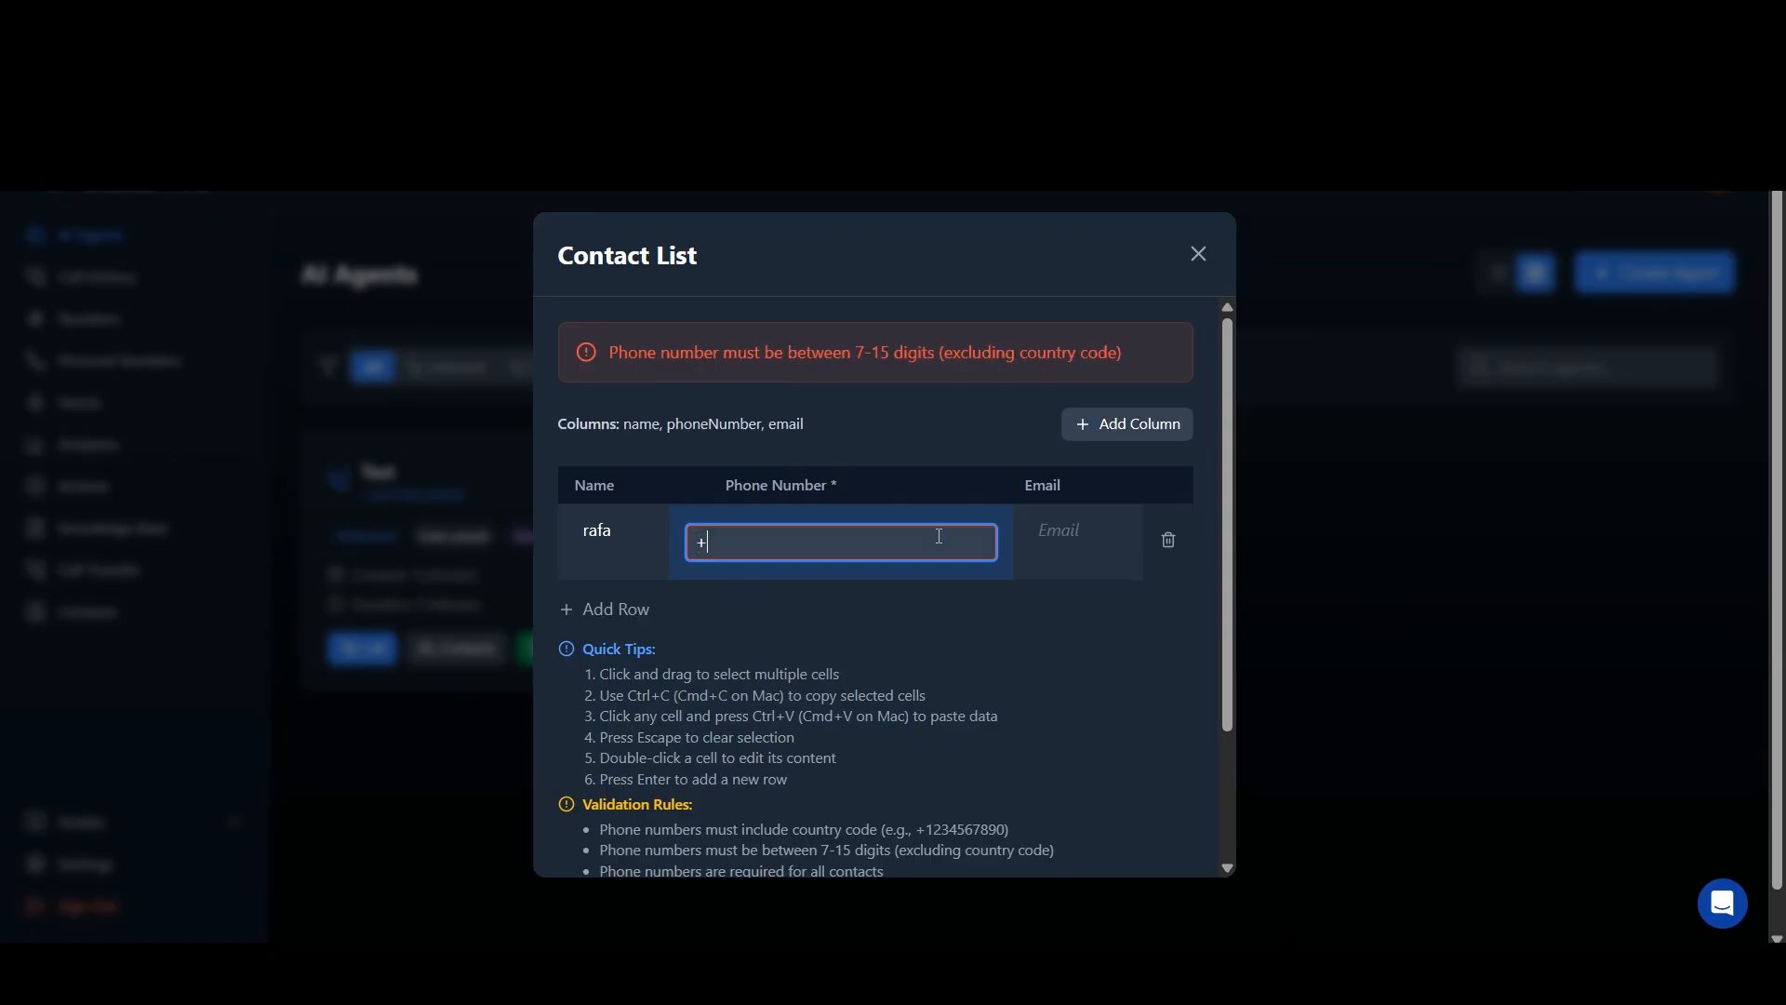
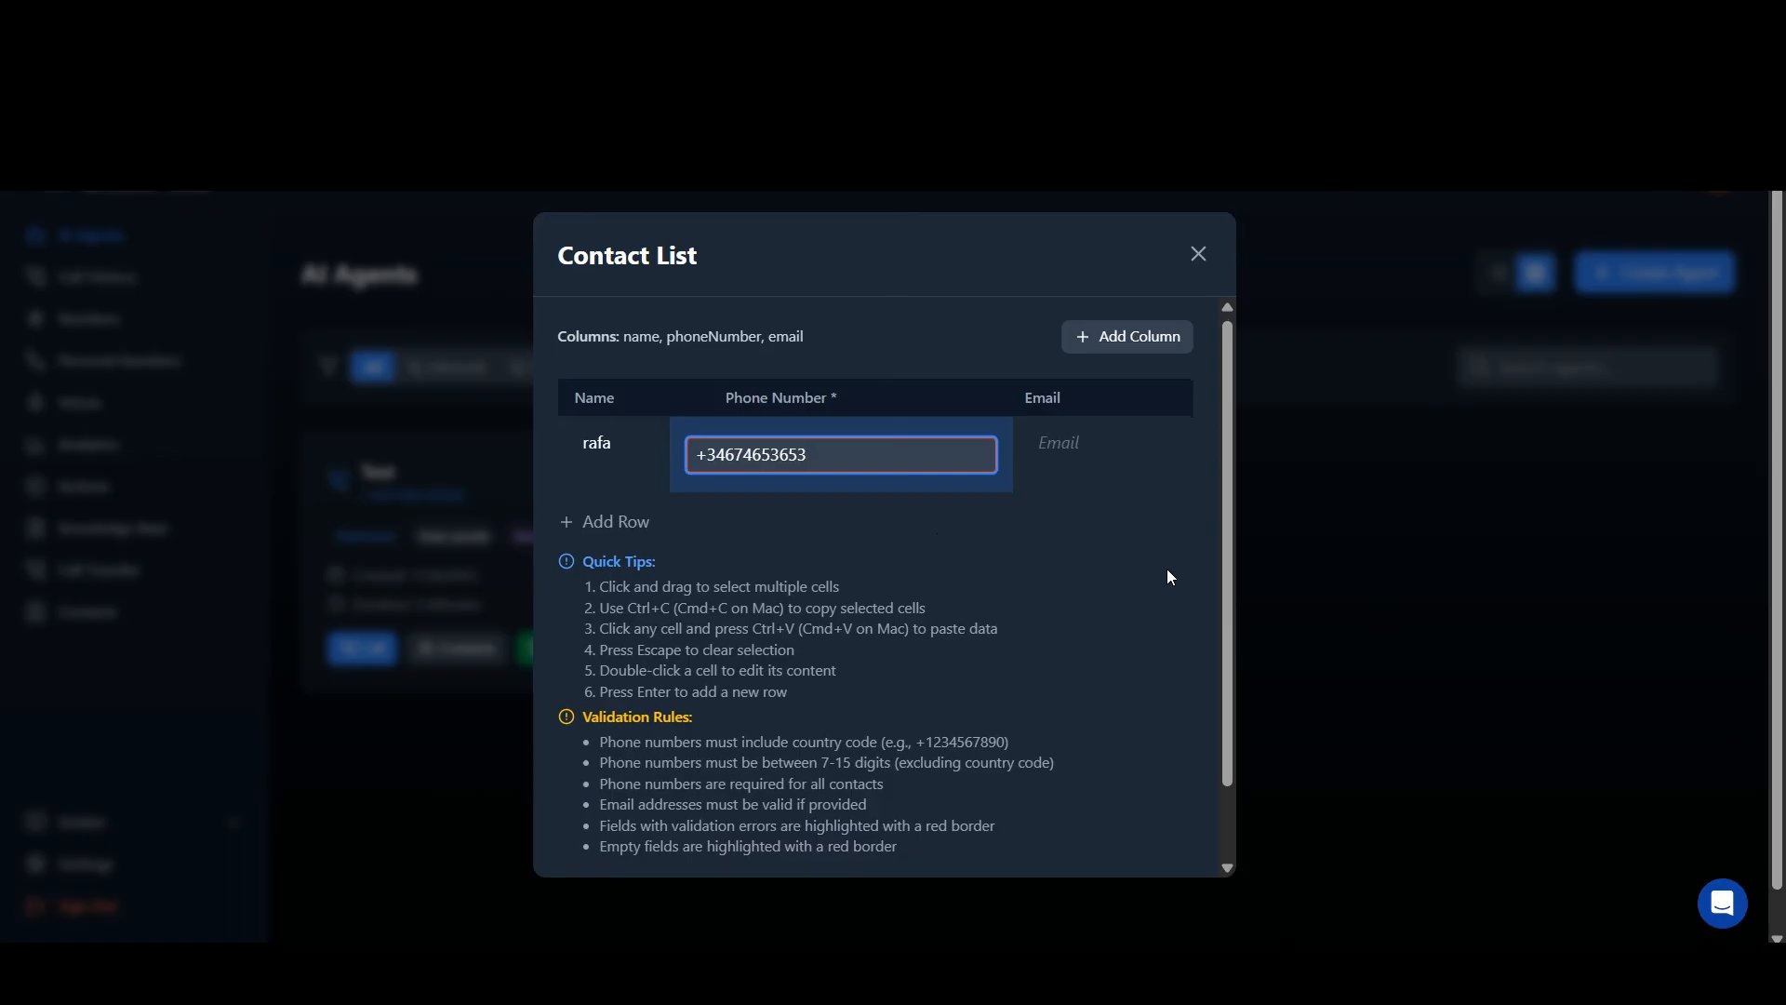
Step: Start the calls to the entered contact and close the call progress report
scroll(1169, 577, "down", 3)
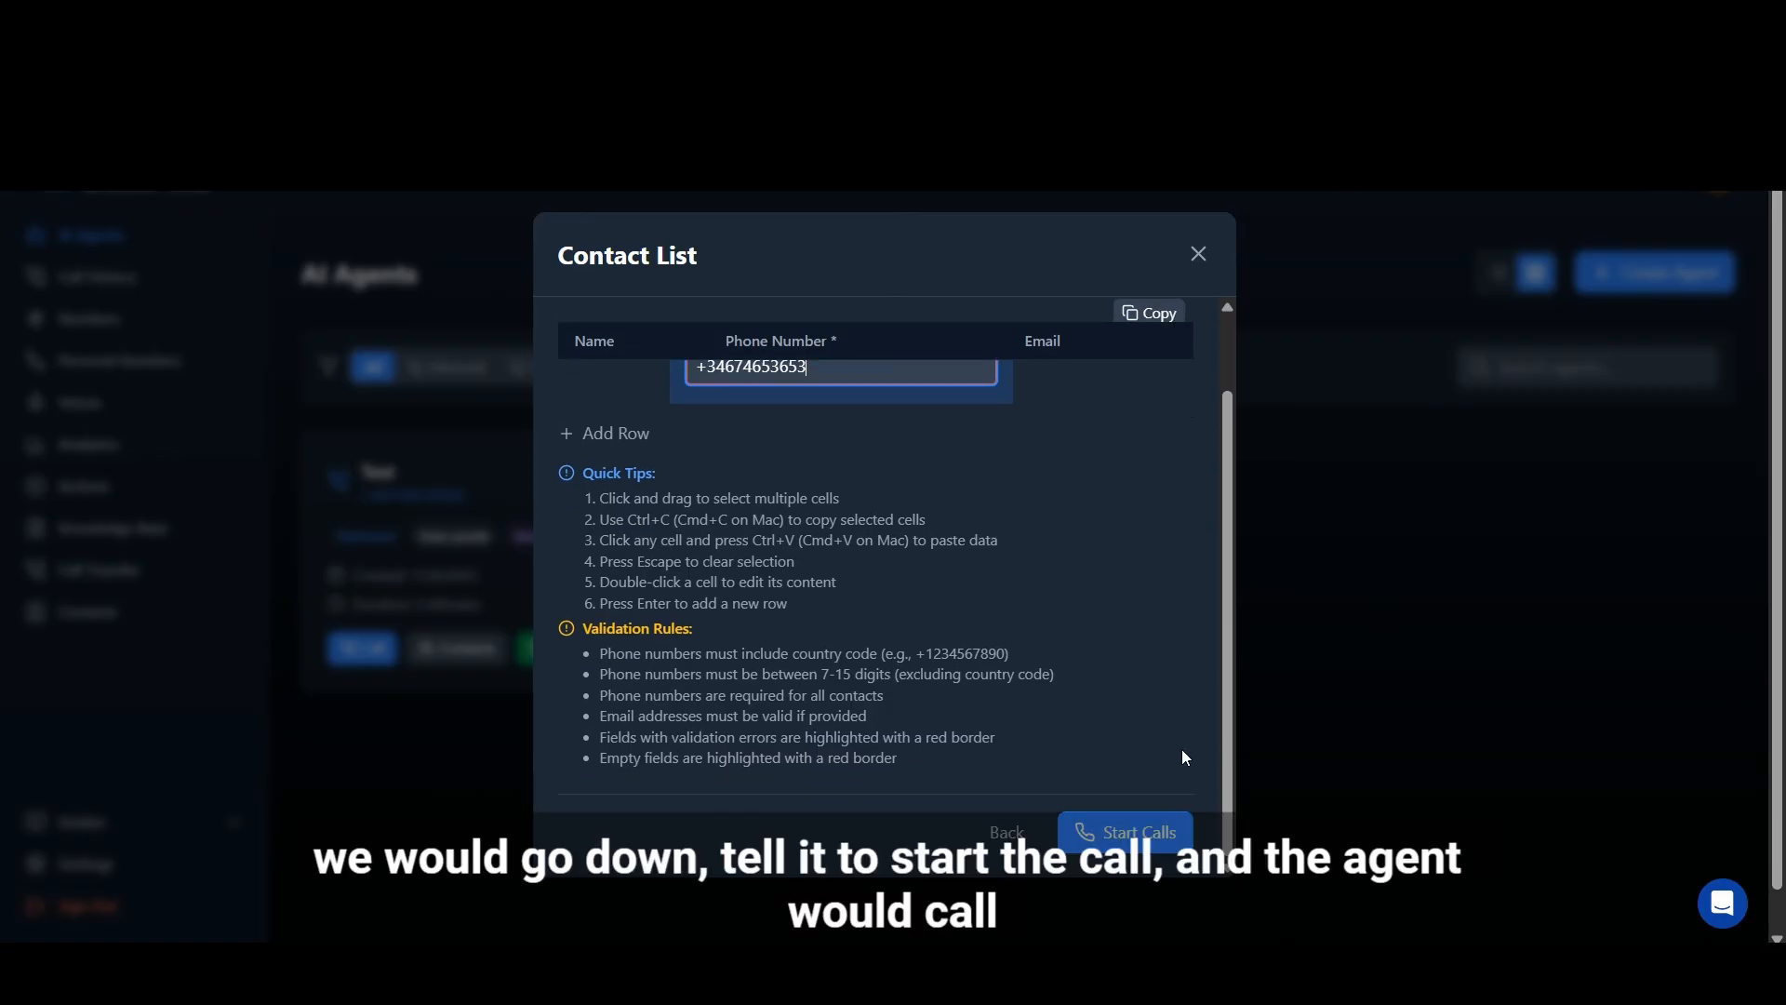
left_click(1175, 836)
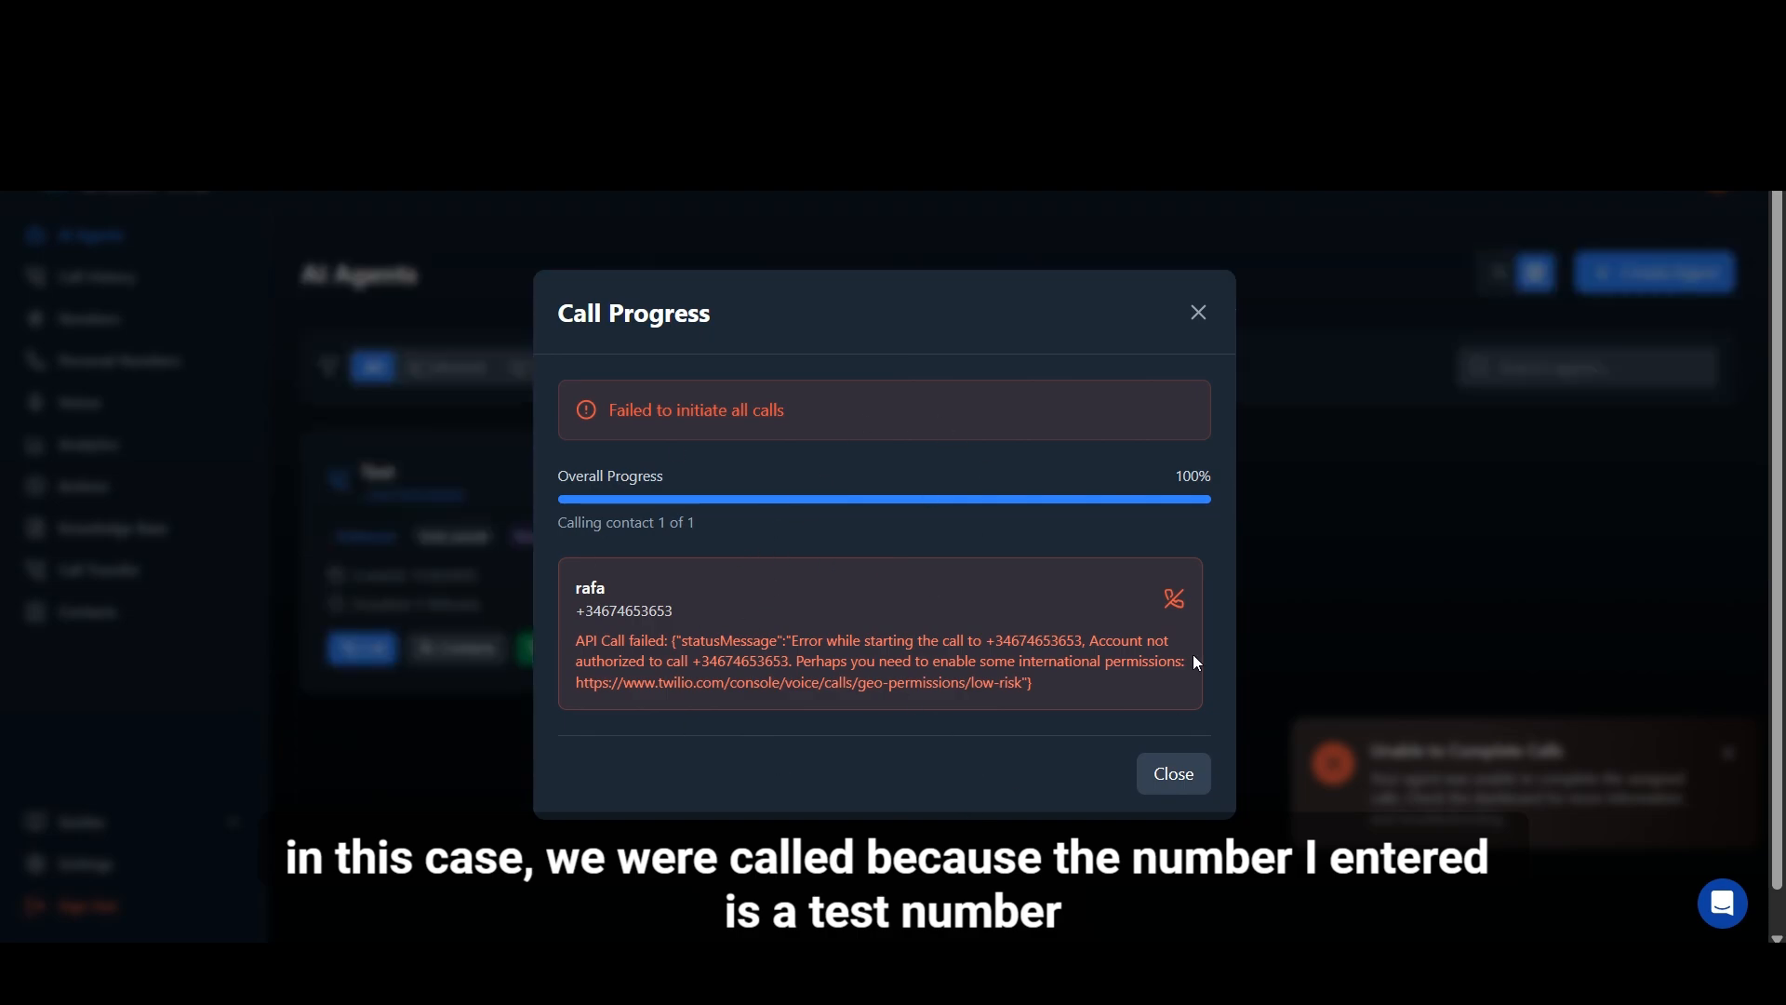
left_click(1178, 780)
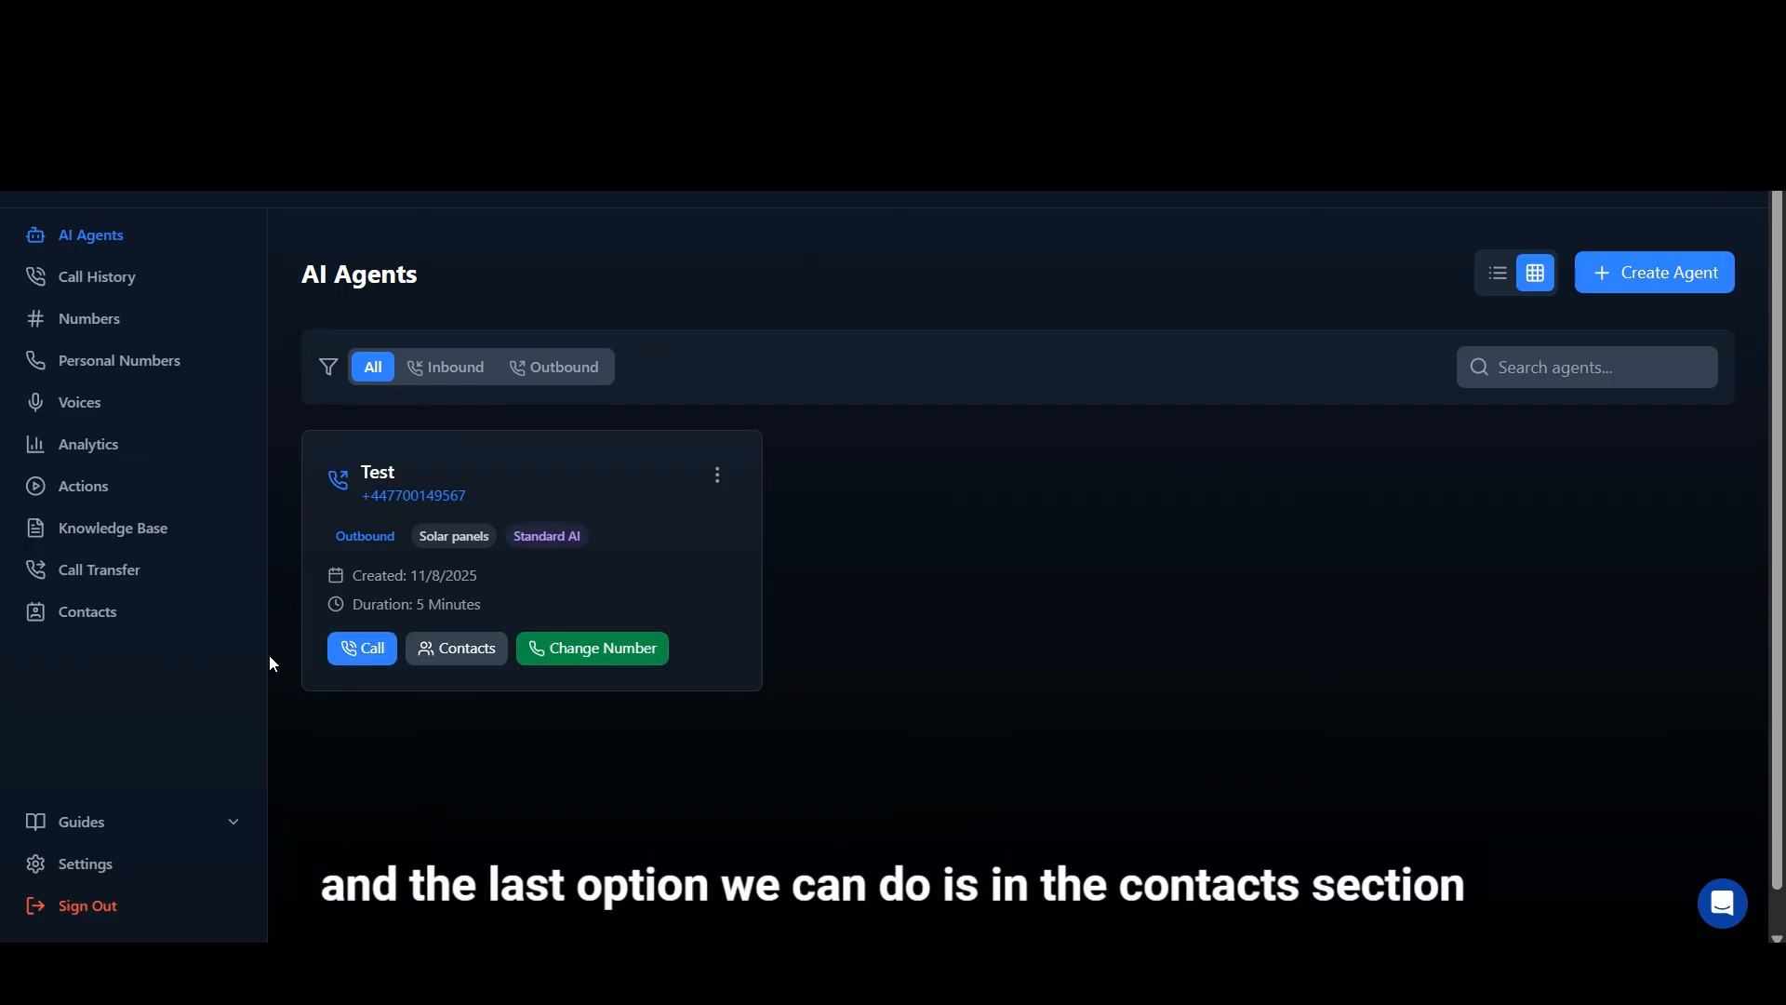
Step: Begin a new entry in the saved Contact List and fill in the contact's name and phone number
left_click(112, 620)
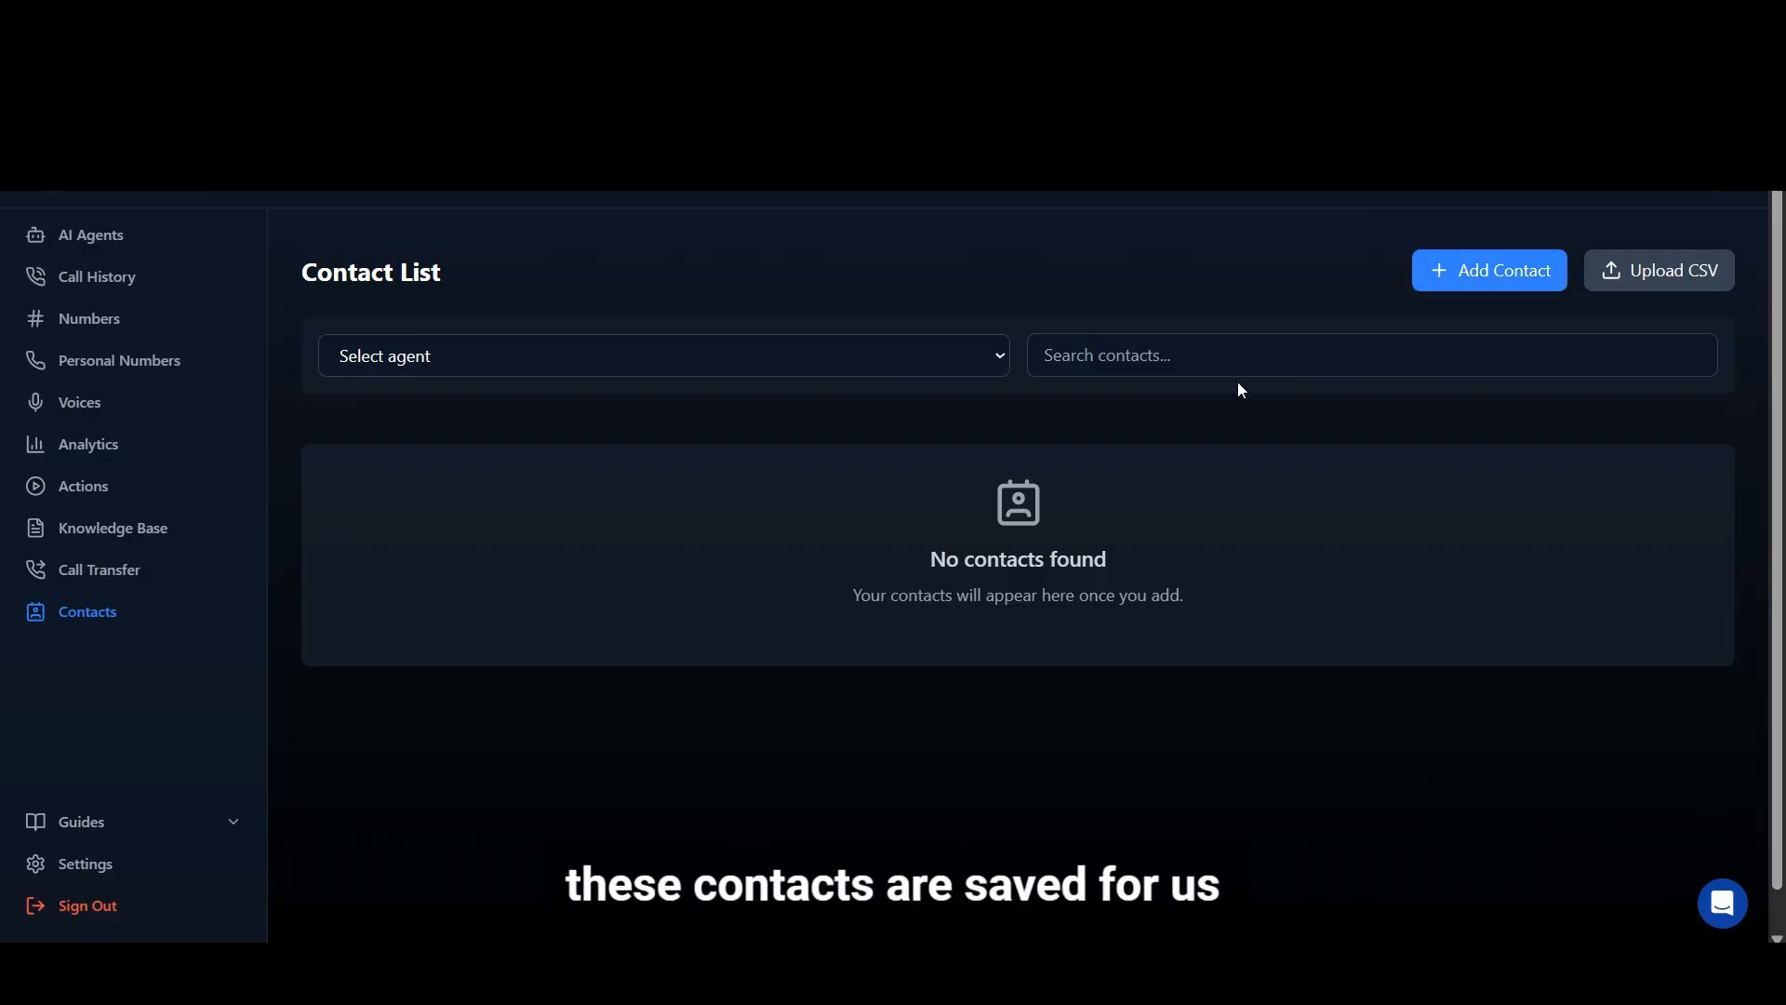
left_click(1502, 291)
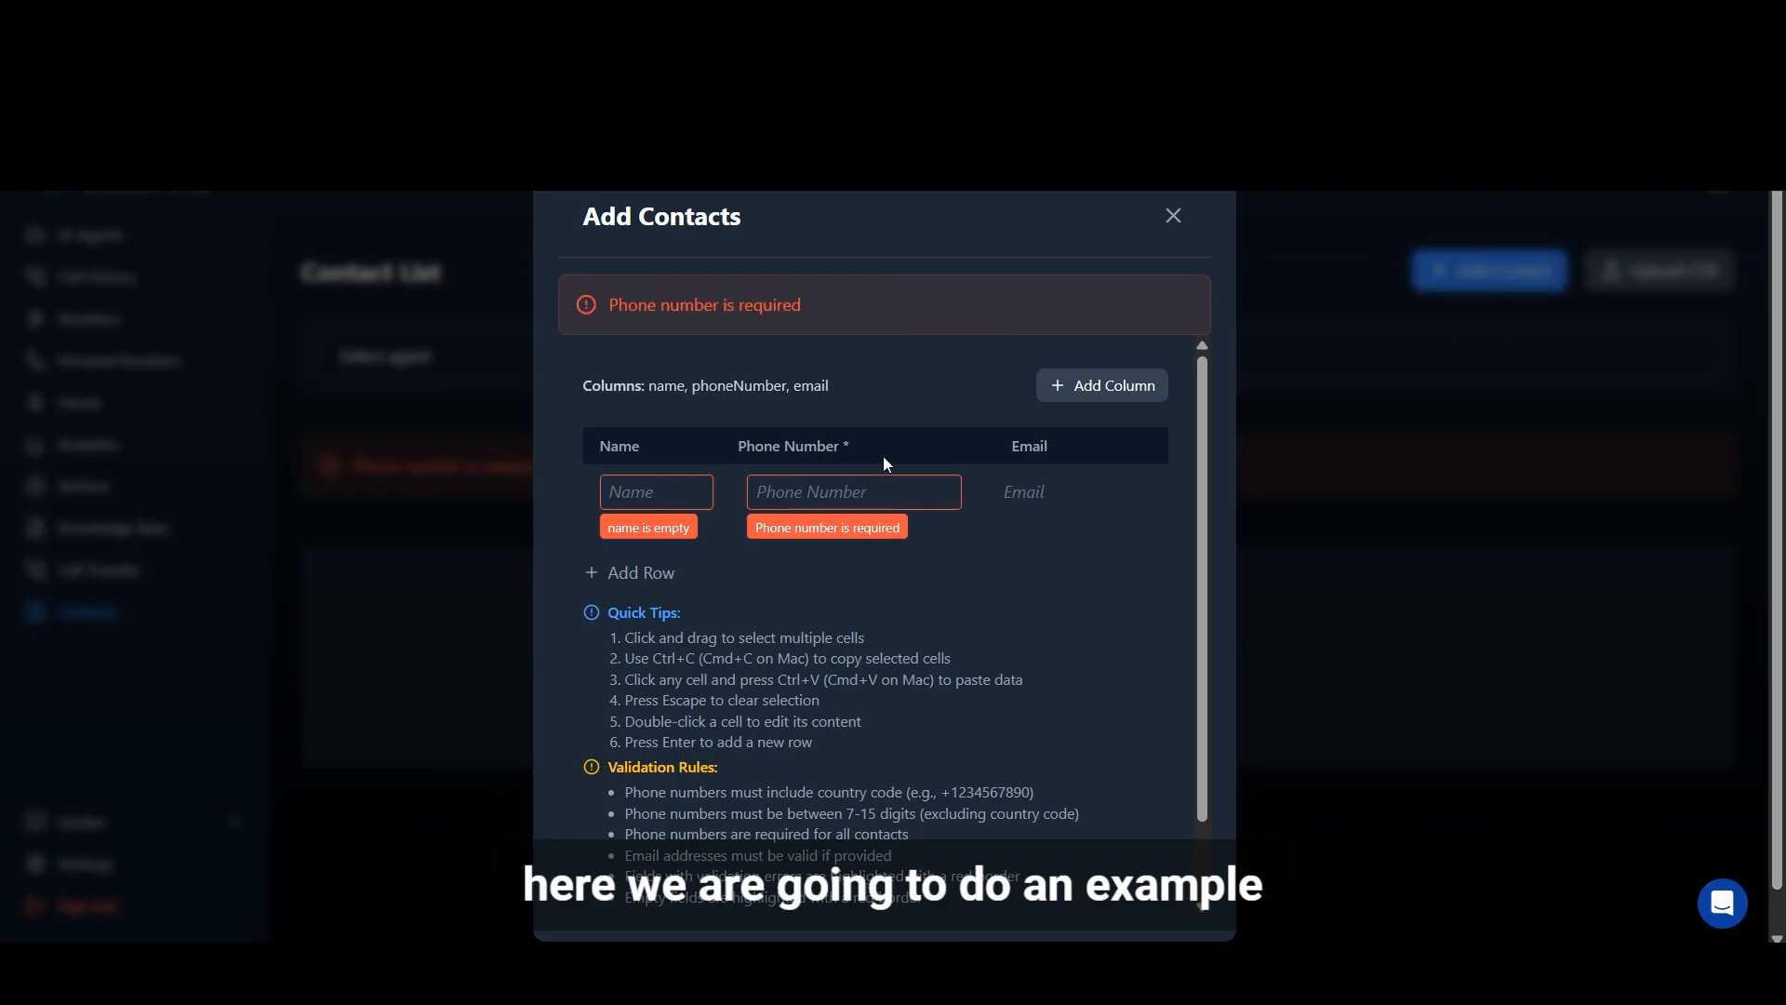
left_click(690, 502)
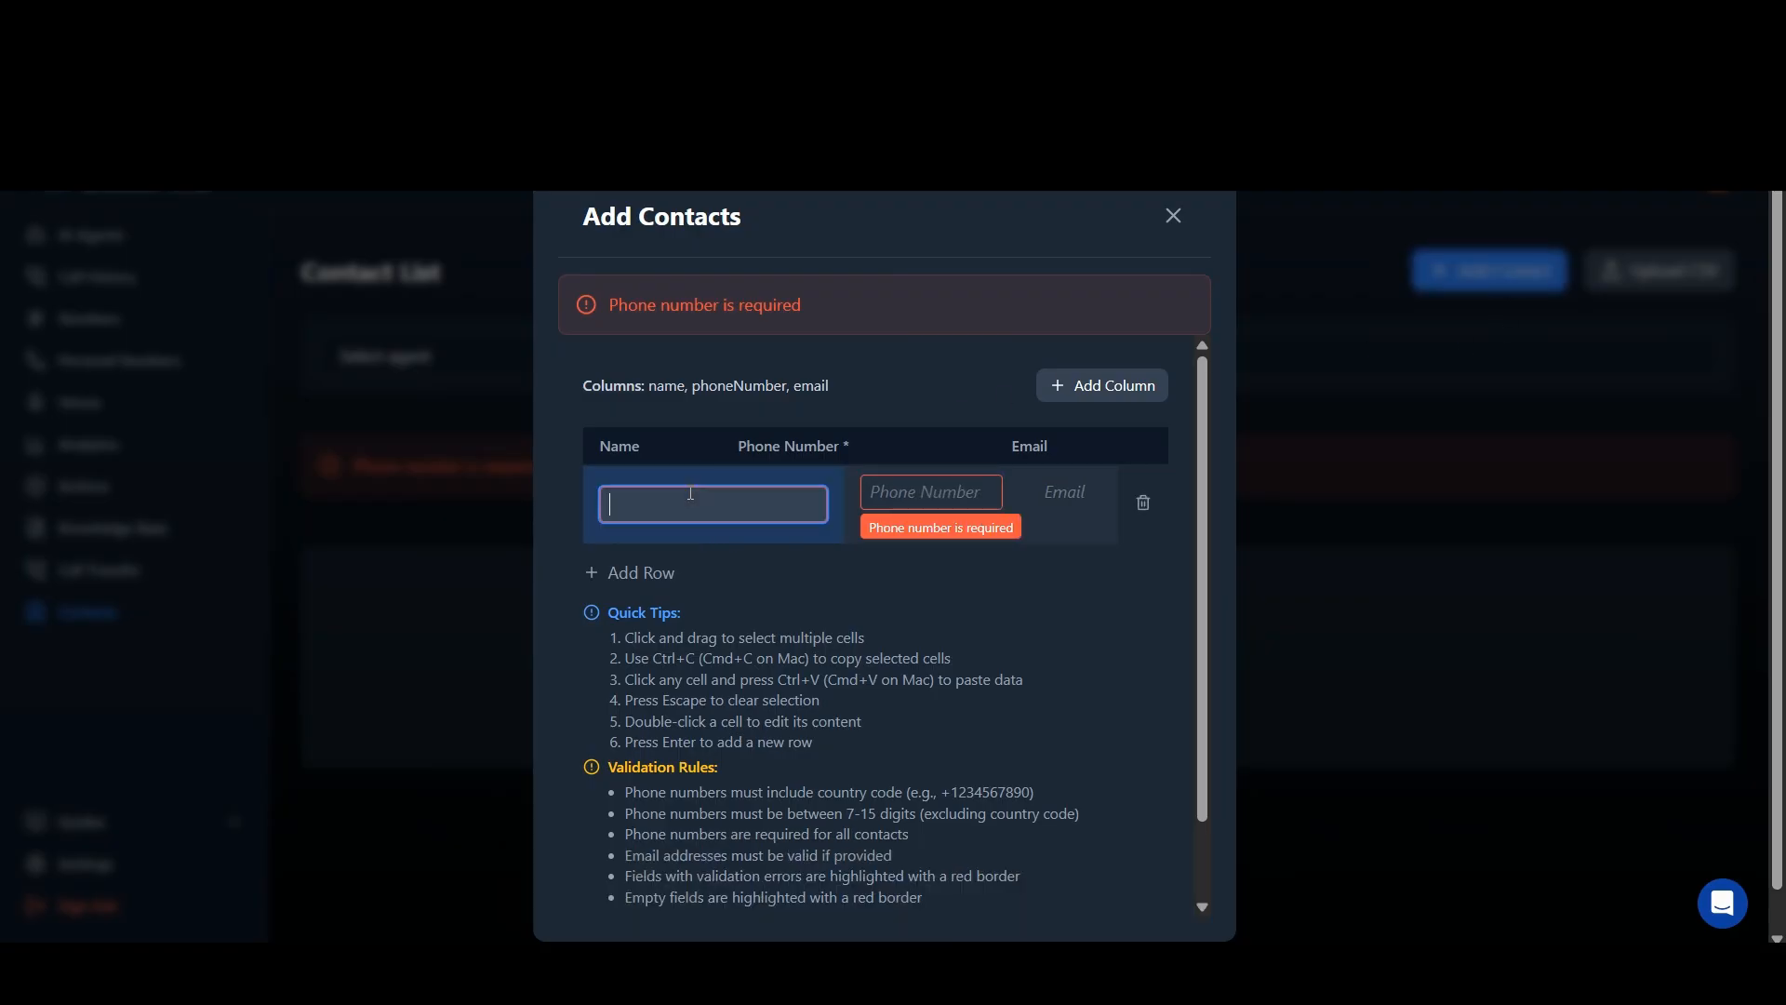
type("jose")
left_click(892, 488)
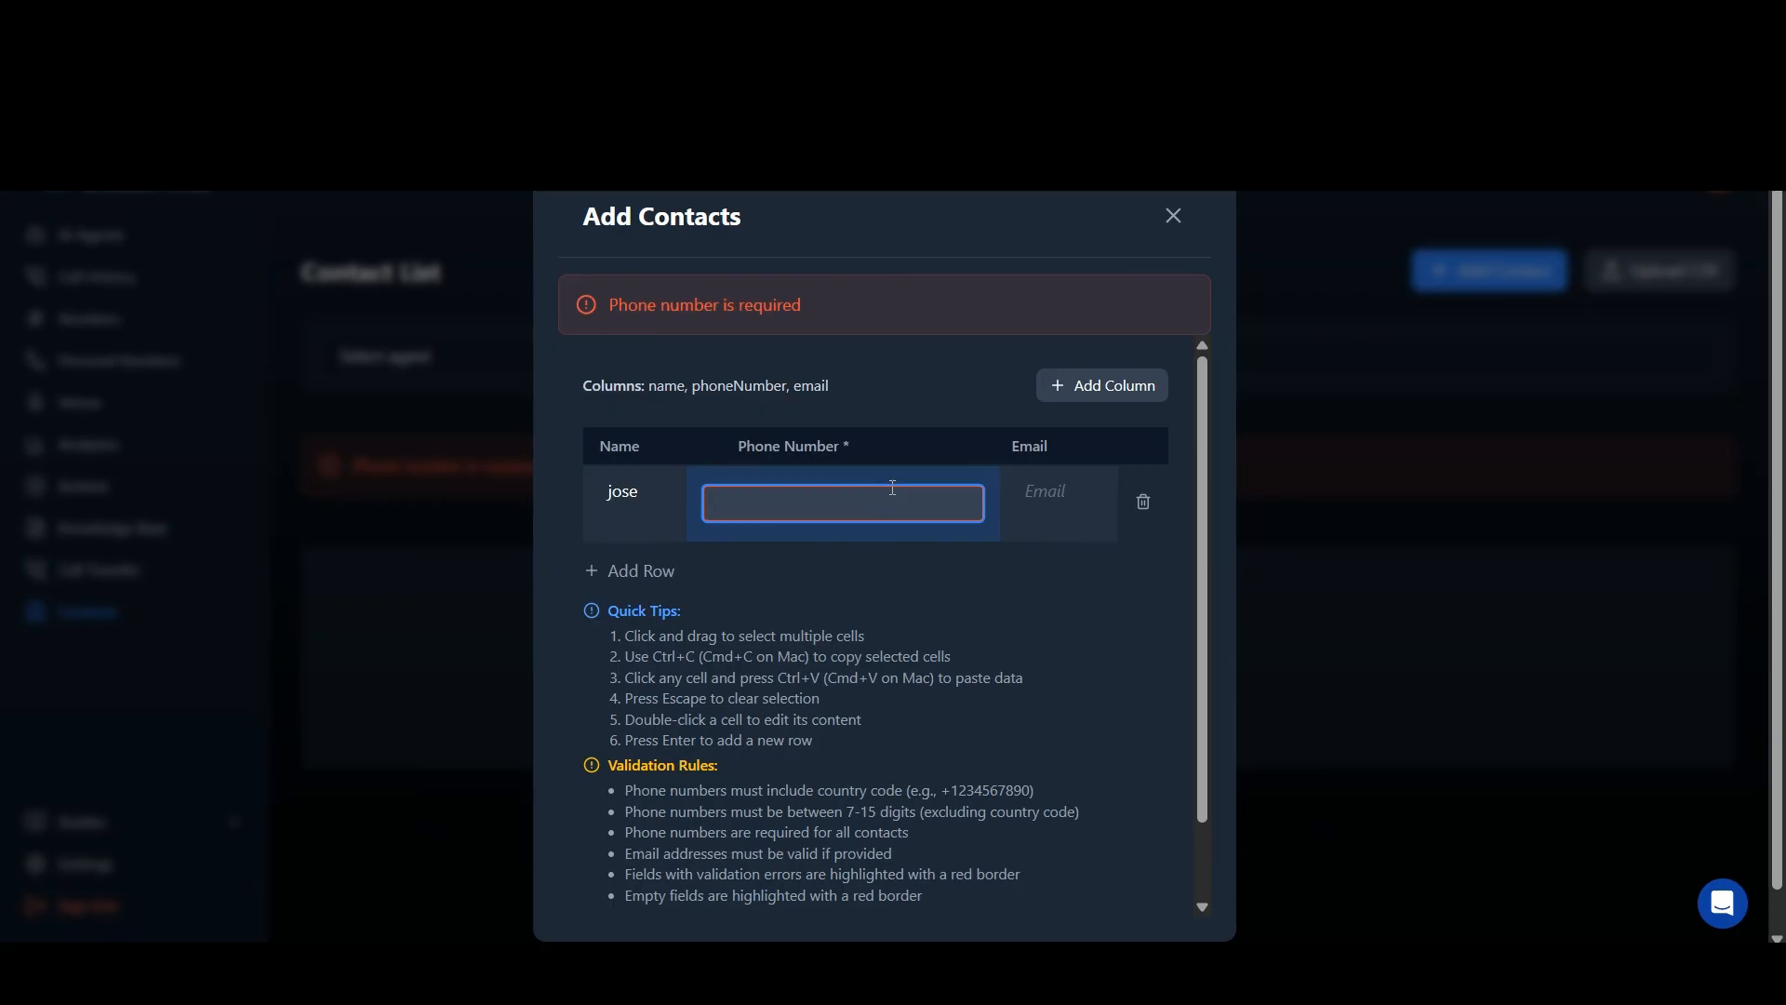
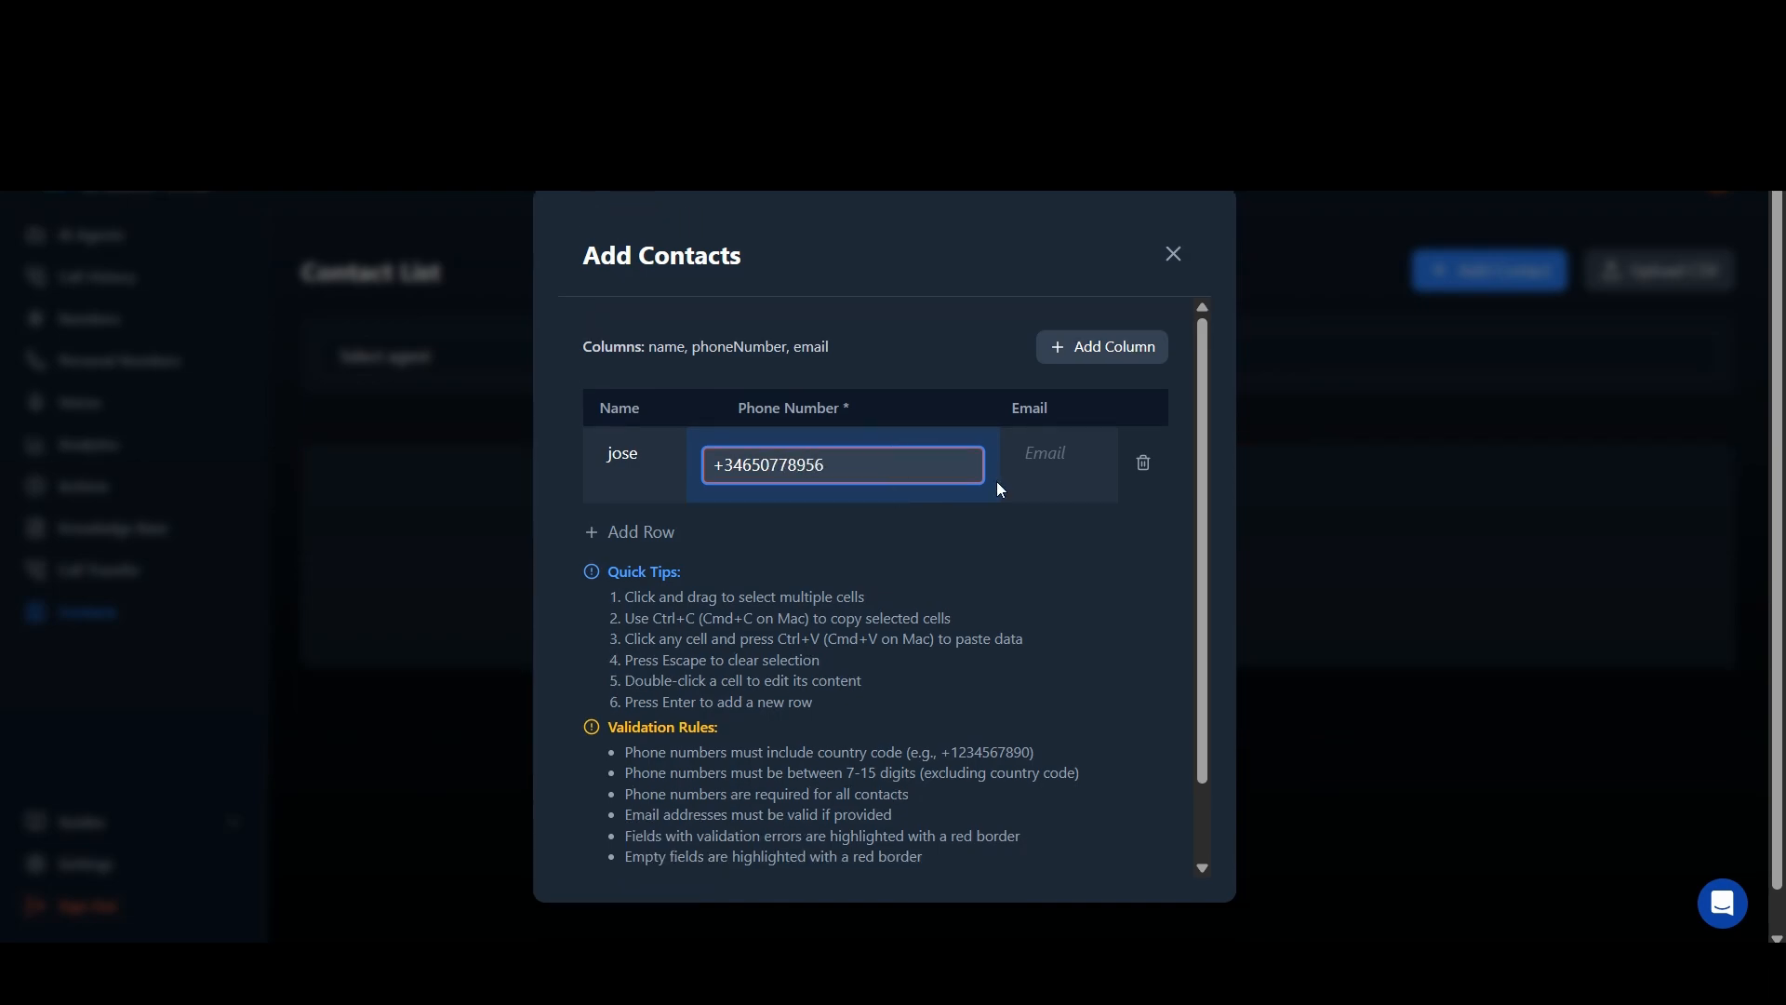
Step: Fill in the new contact's email address and save the contact to the list
double_click(1048, 462)
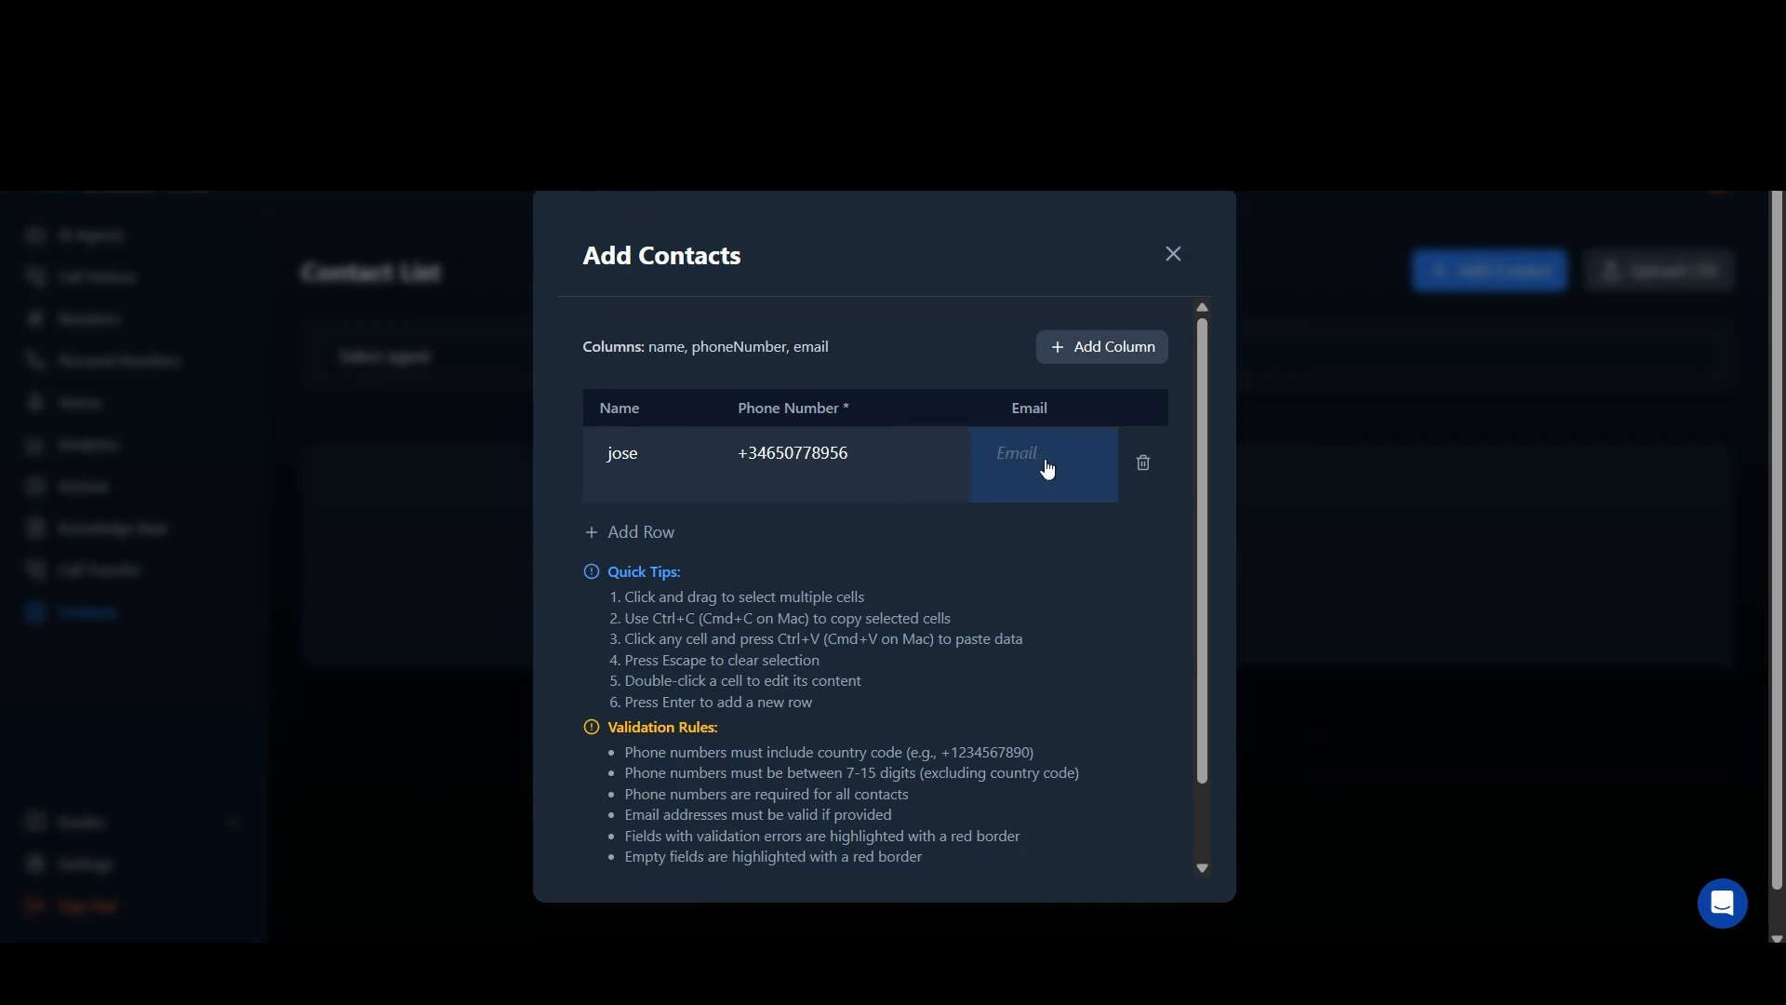
type("test")
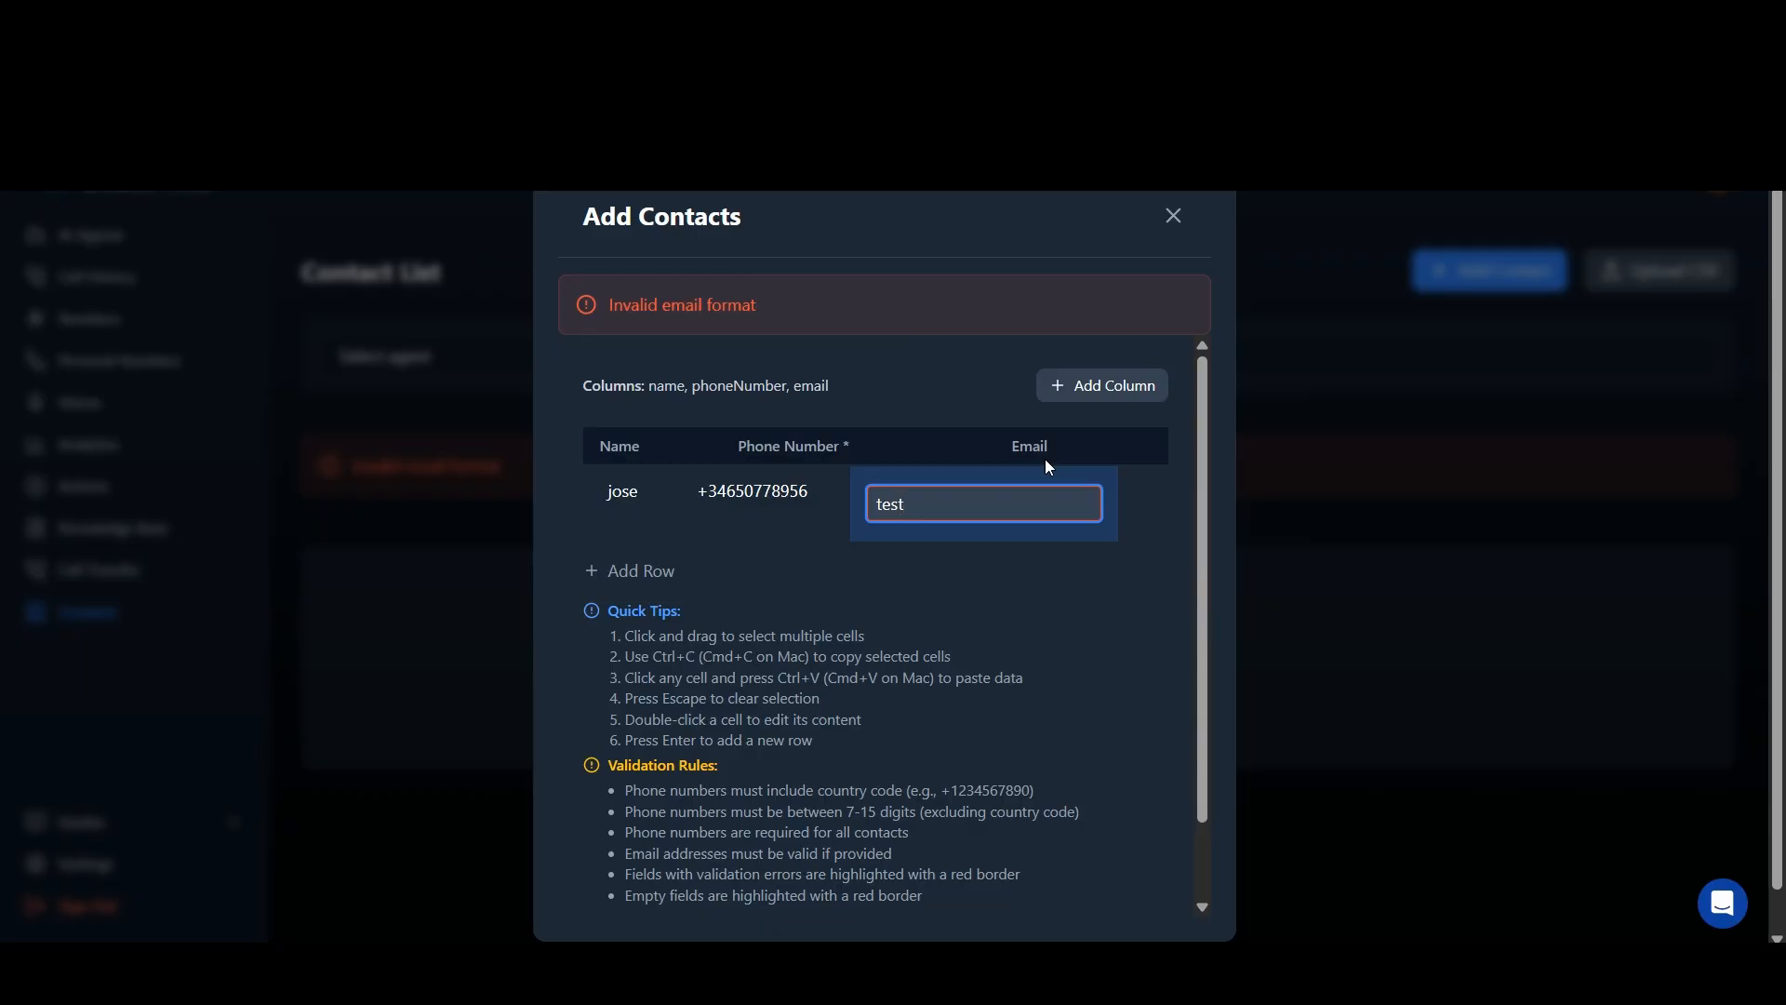
type("@gmail.com")
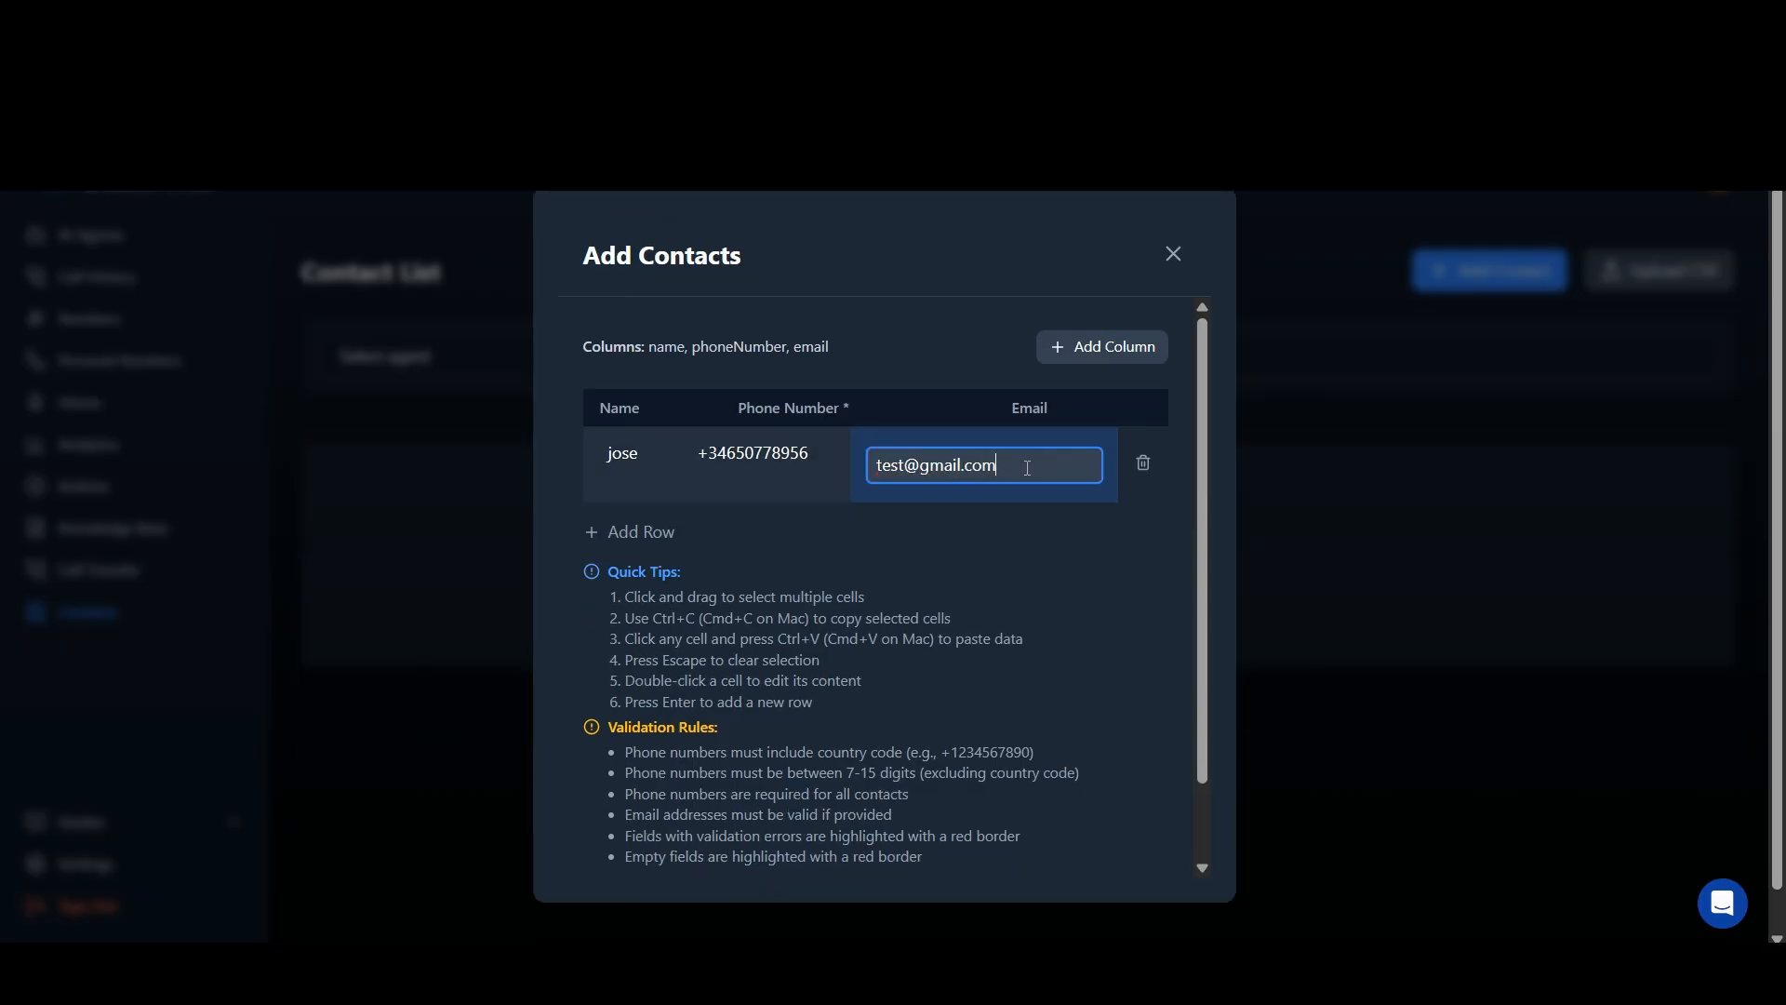
left_click(1078, 563)
scroll(1174, 649, "down", 1)
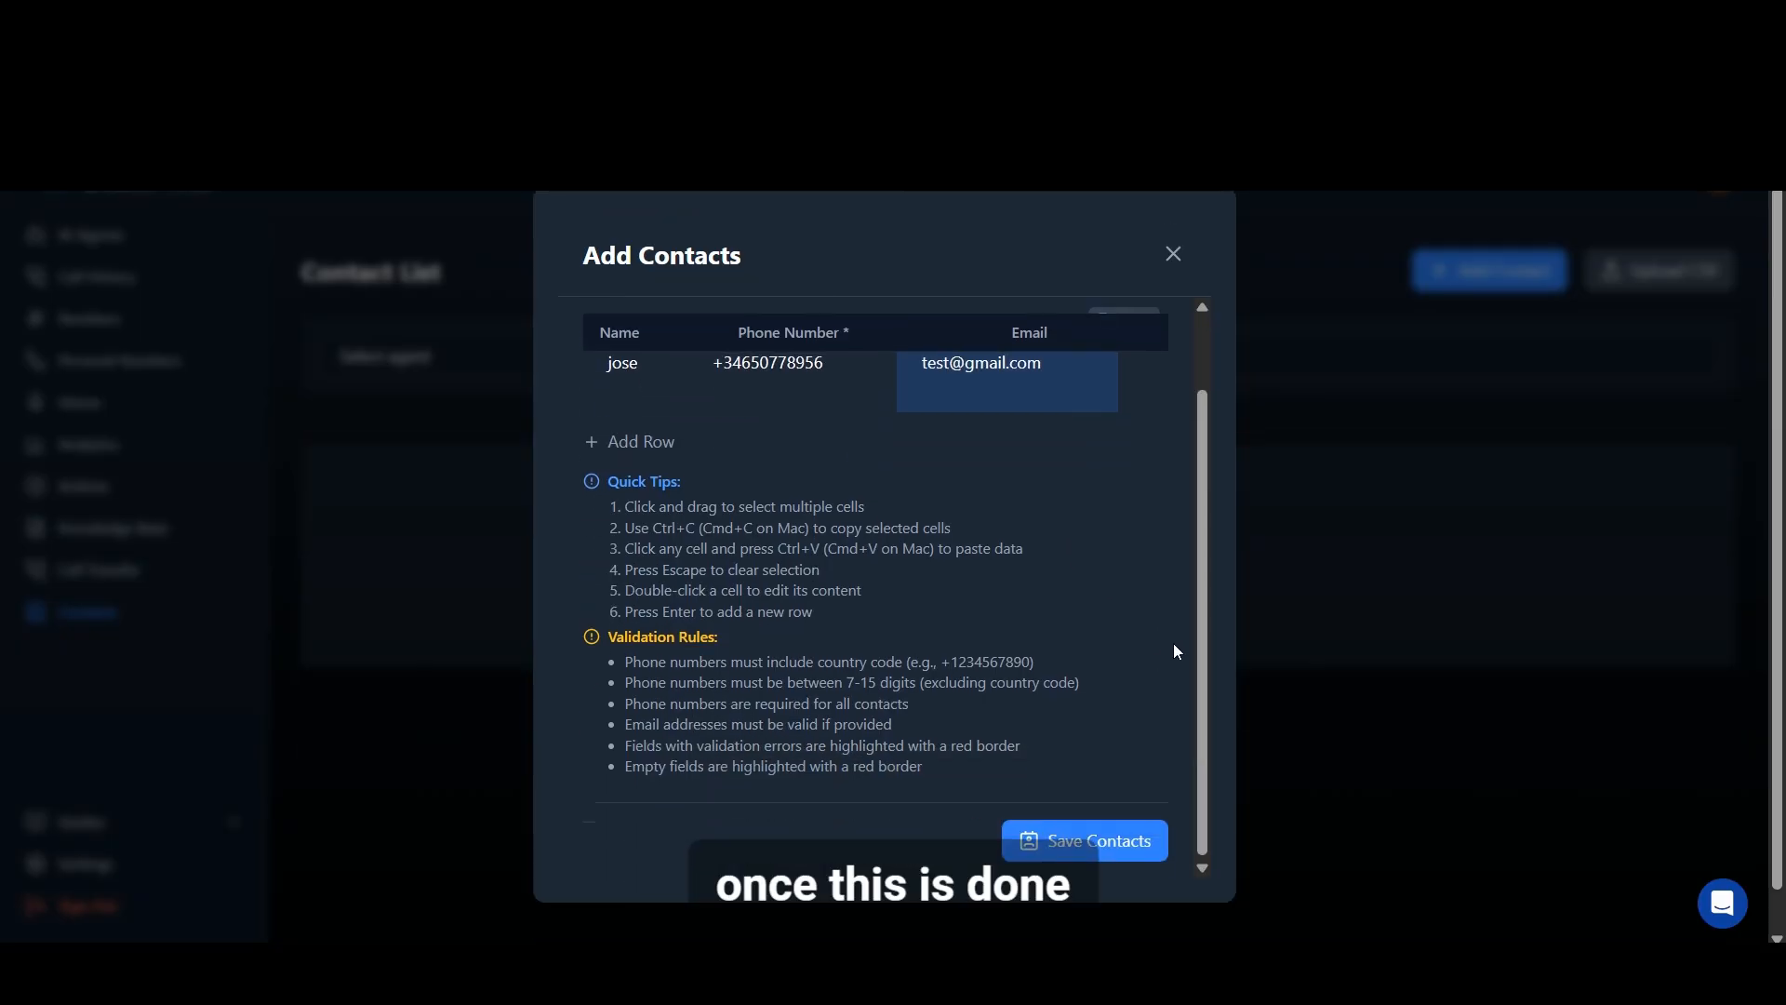
left_click(1096, 849)
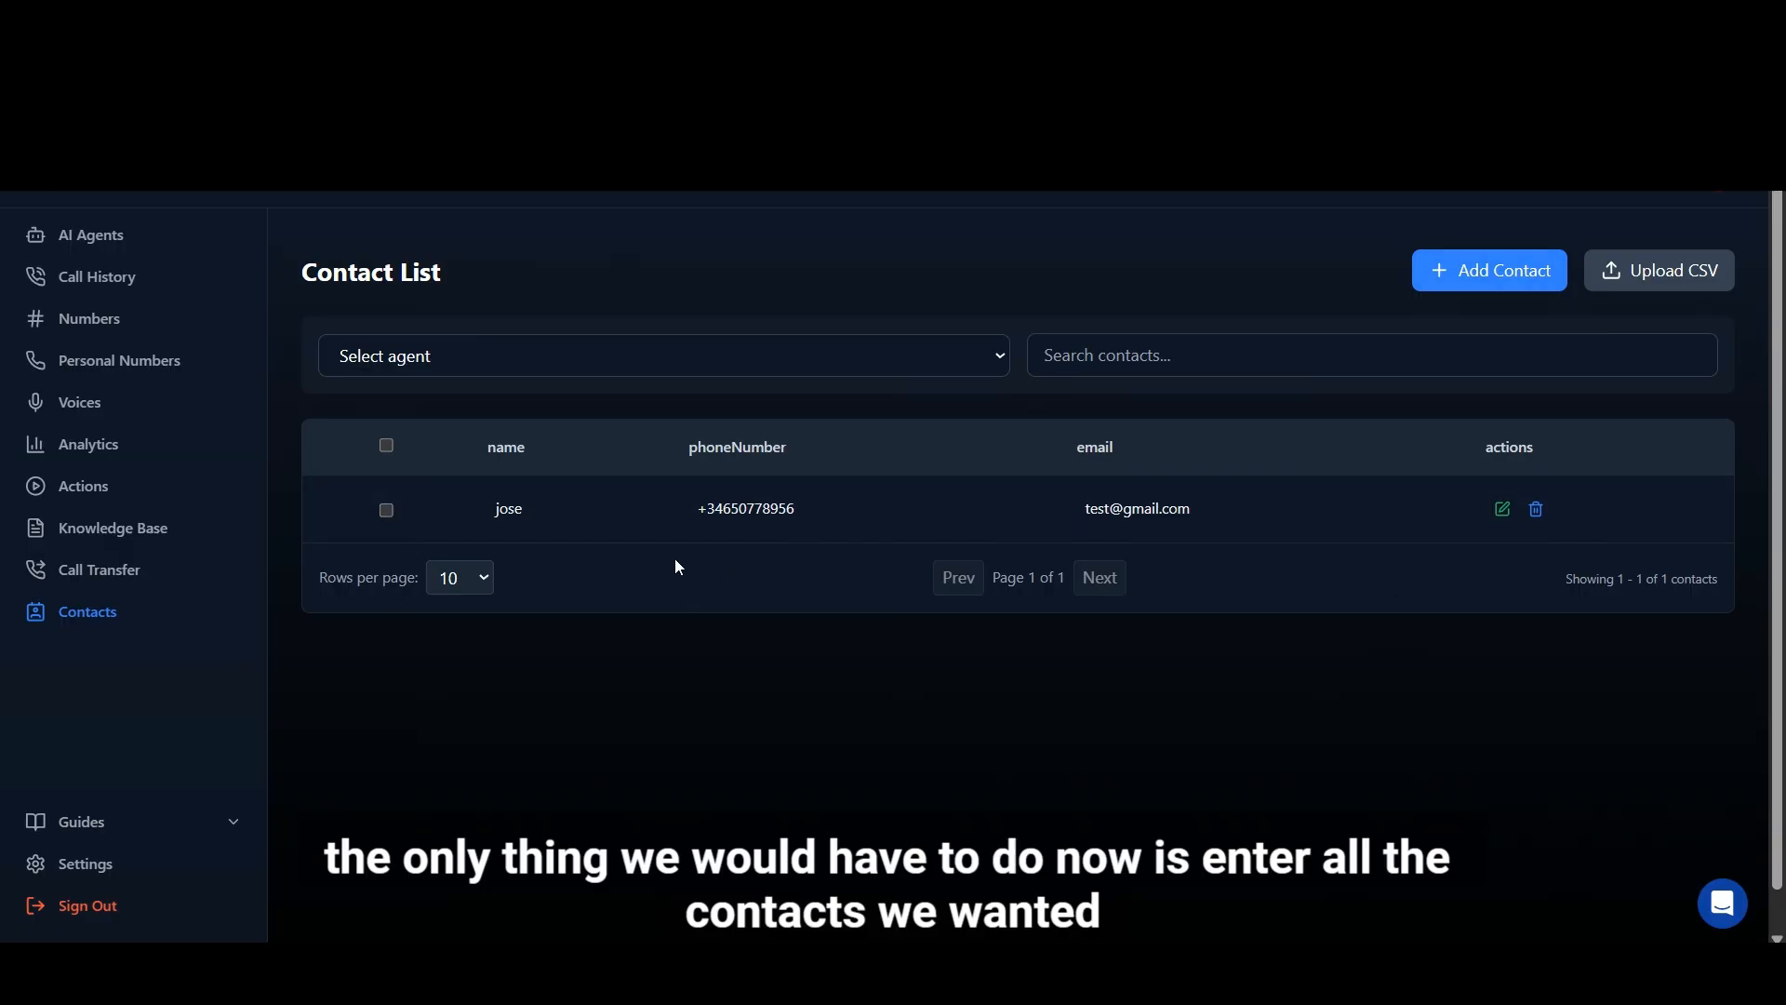
Step: Select the saved contact in the Contact List and choose the Test agent for calling
left_click(386, 510)
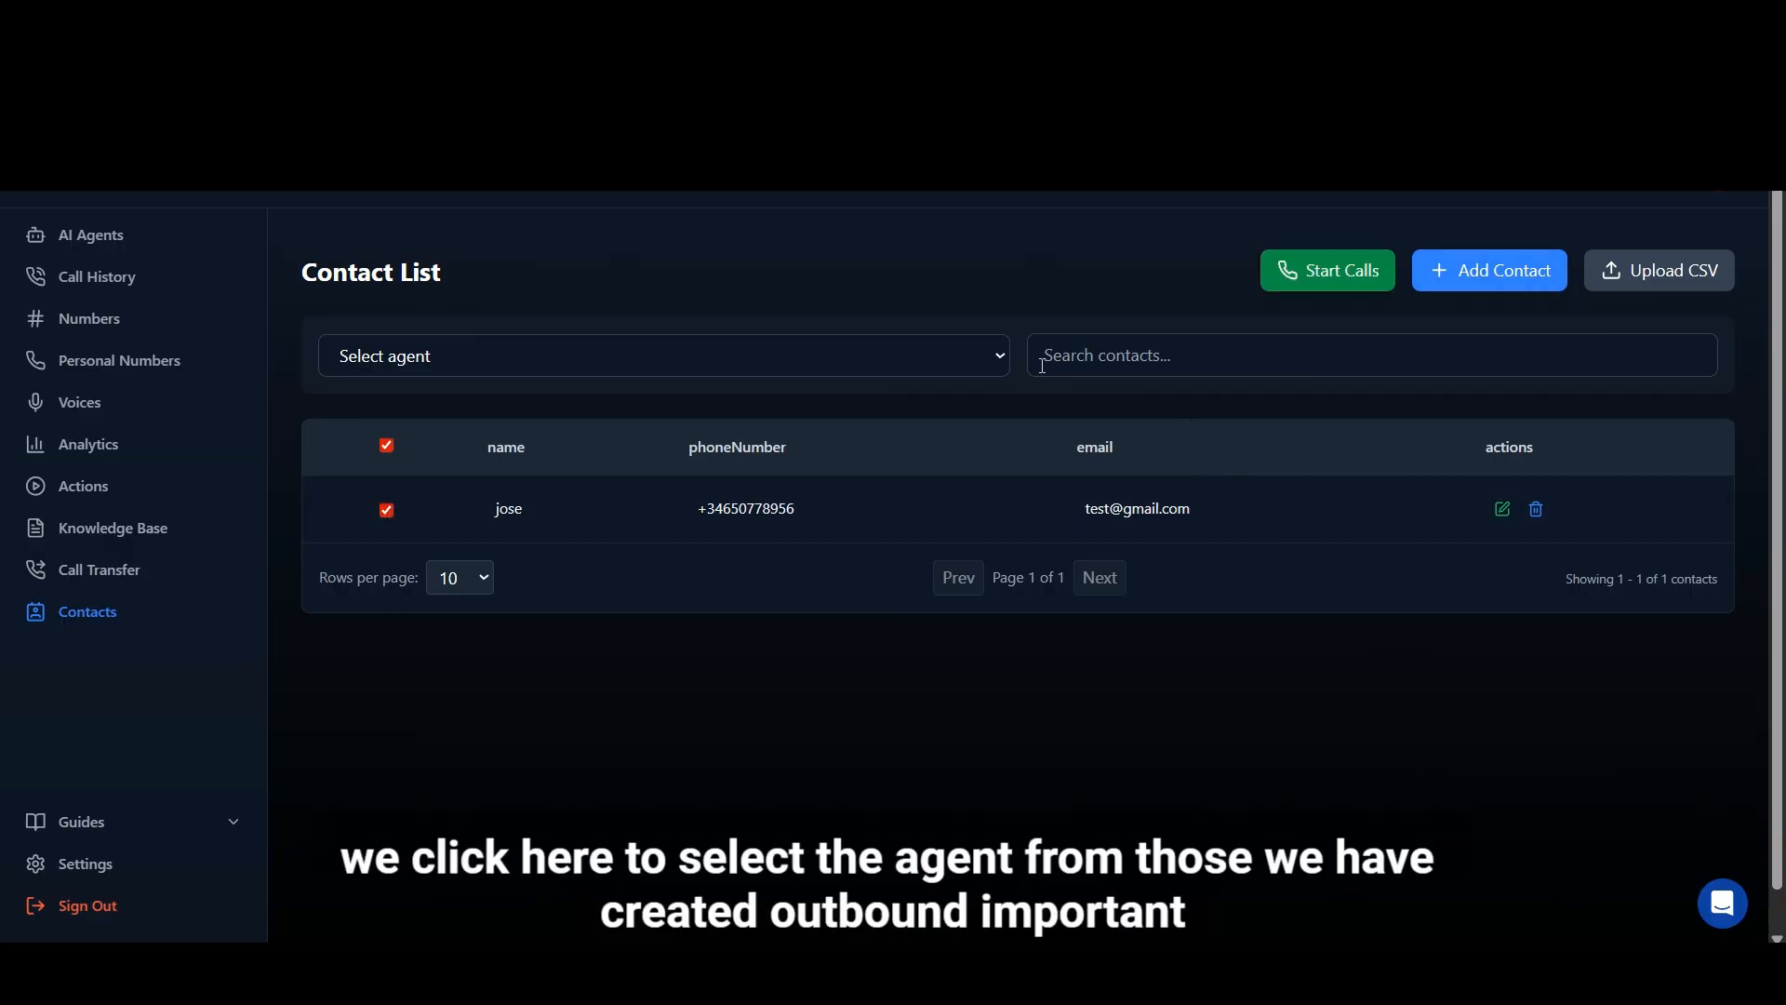
left_click(1000, 356)
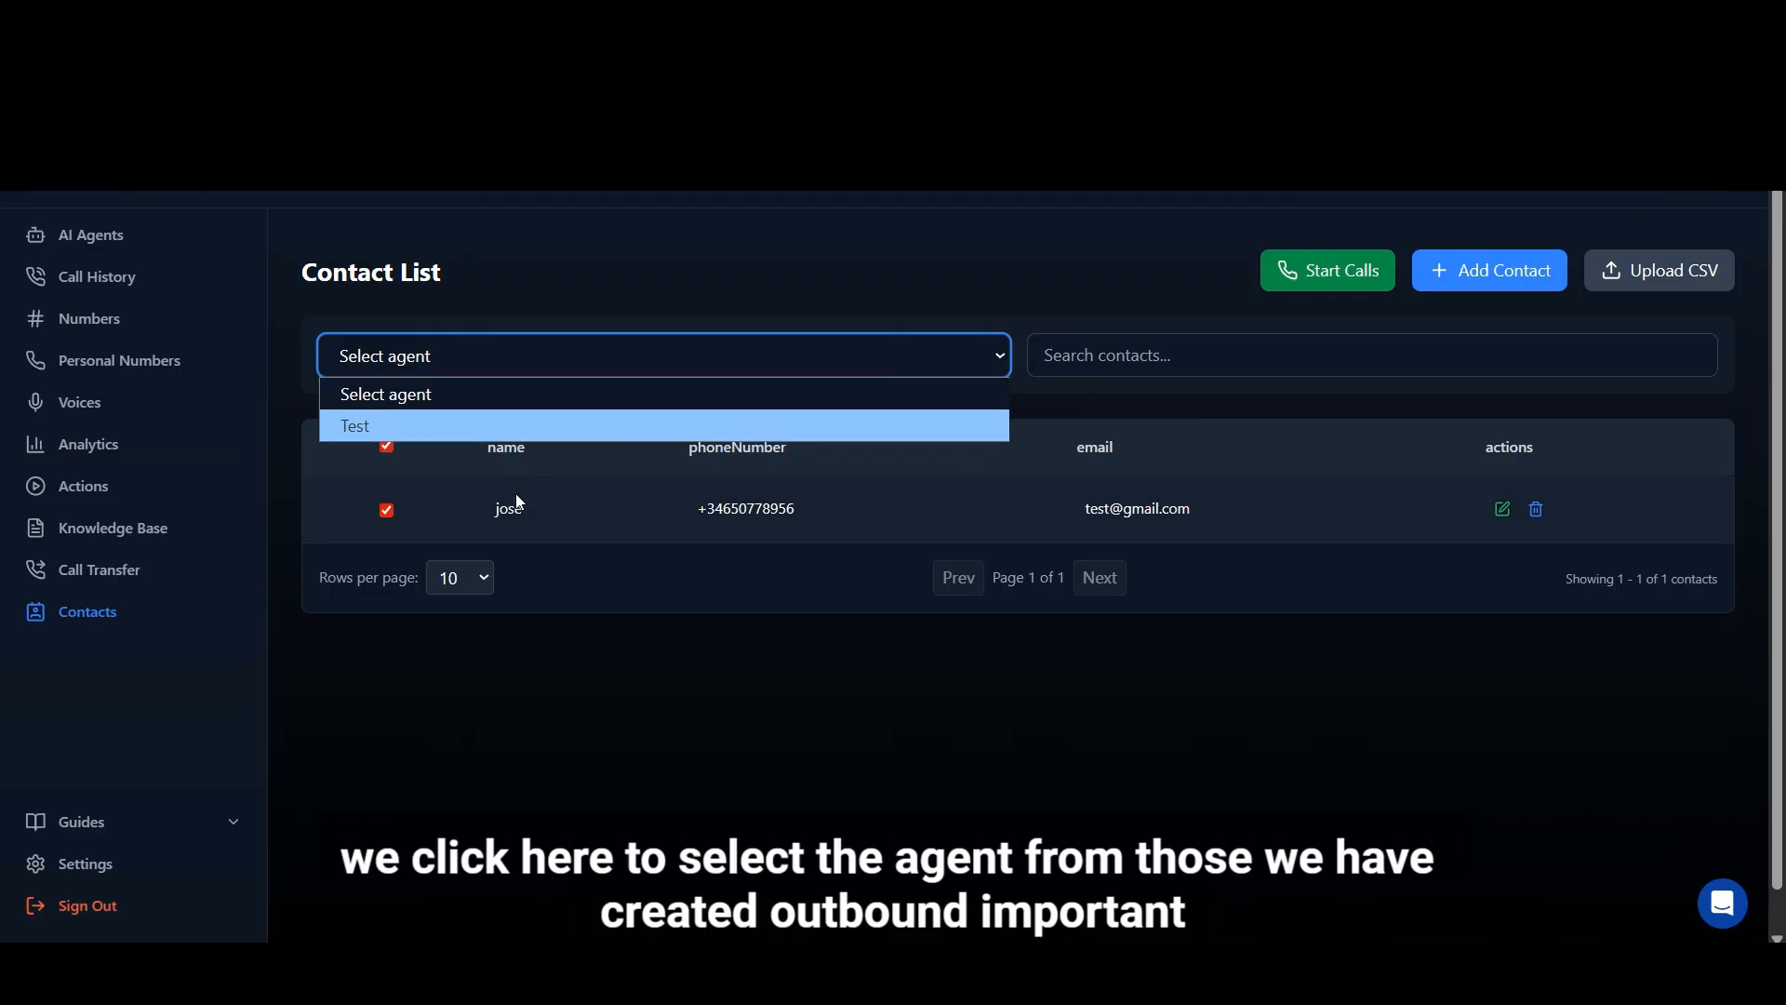
left_click(427, 426)
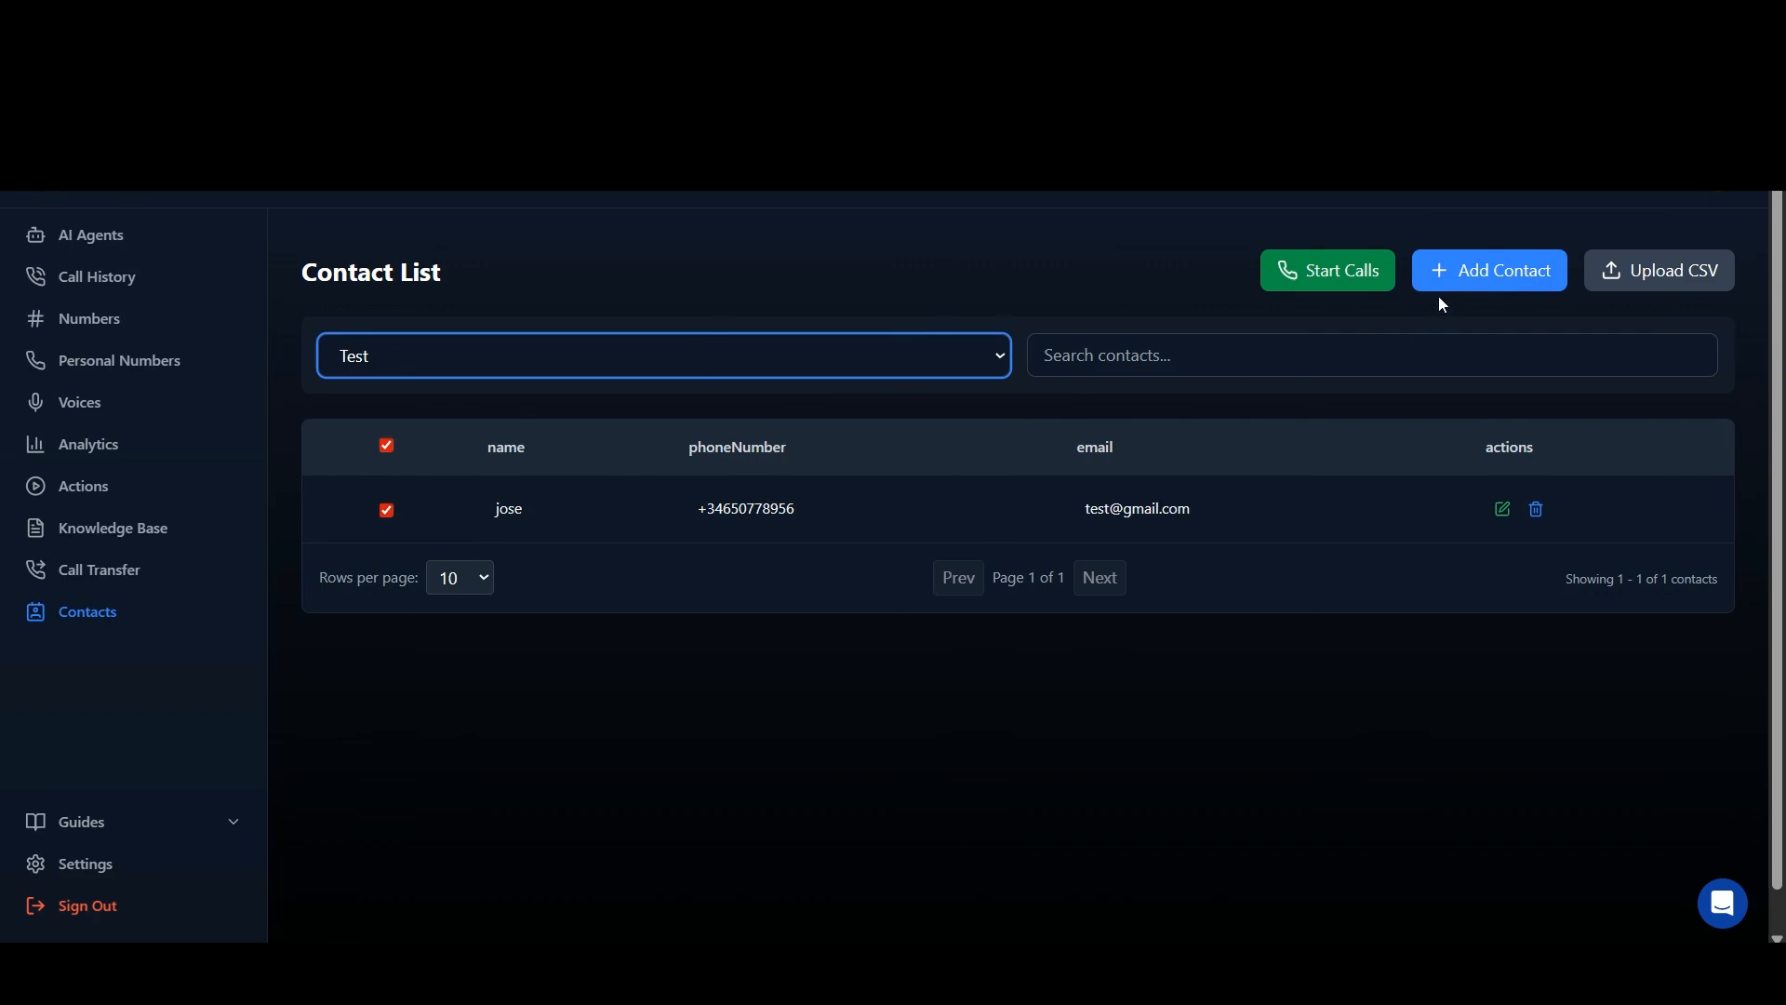
Step: Start the calls to the selected saved contact, close the call progress report and return to the AI Agents overview
left_click(1368, 282)
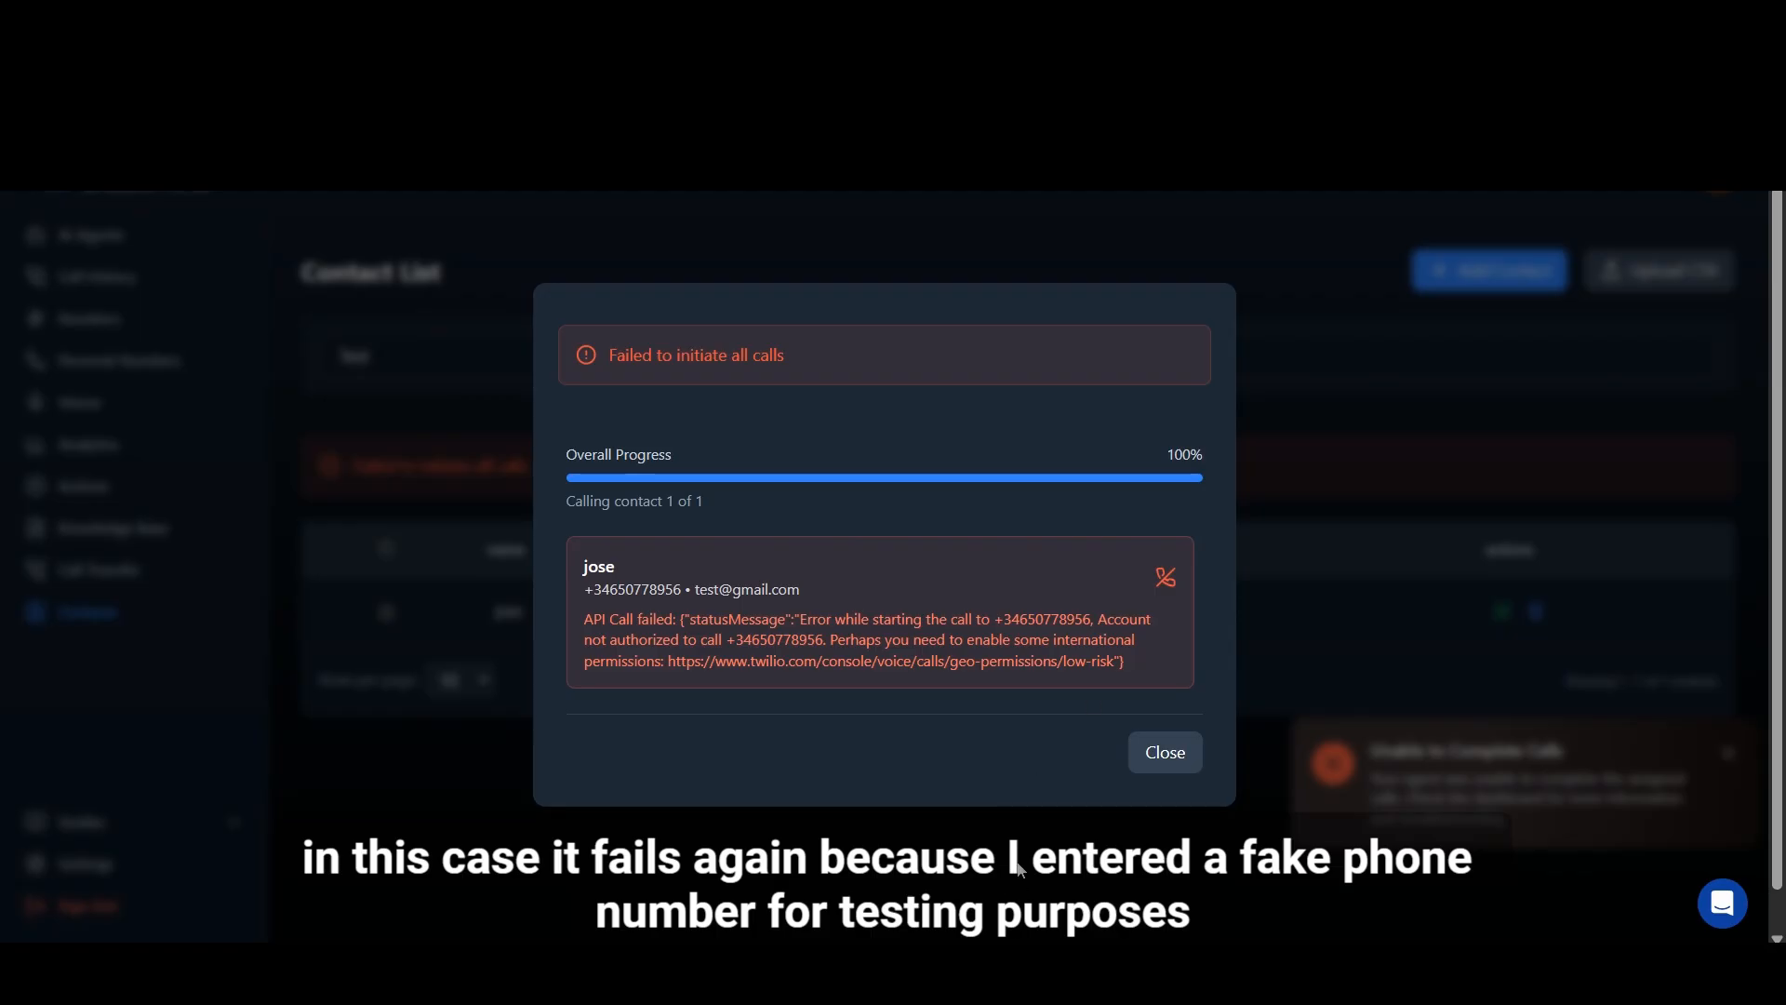
left_click(1164, 715)
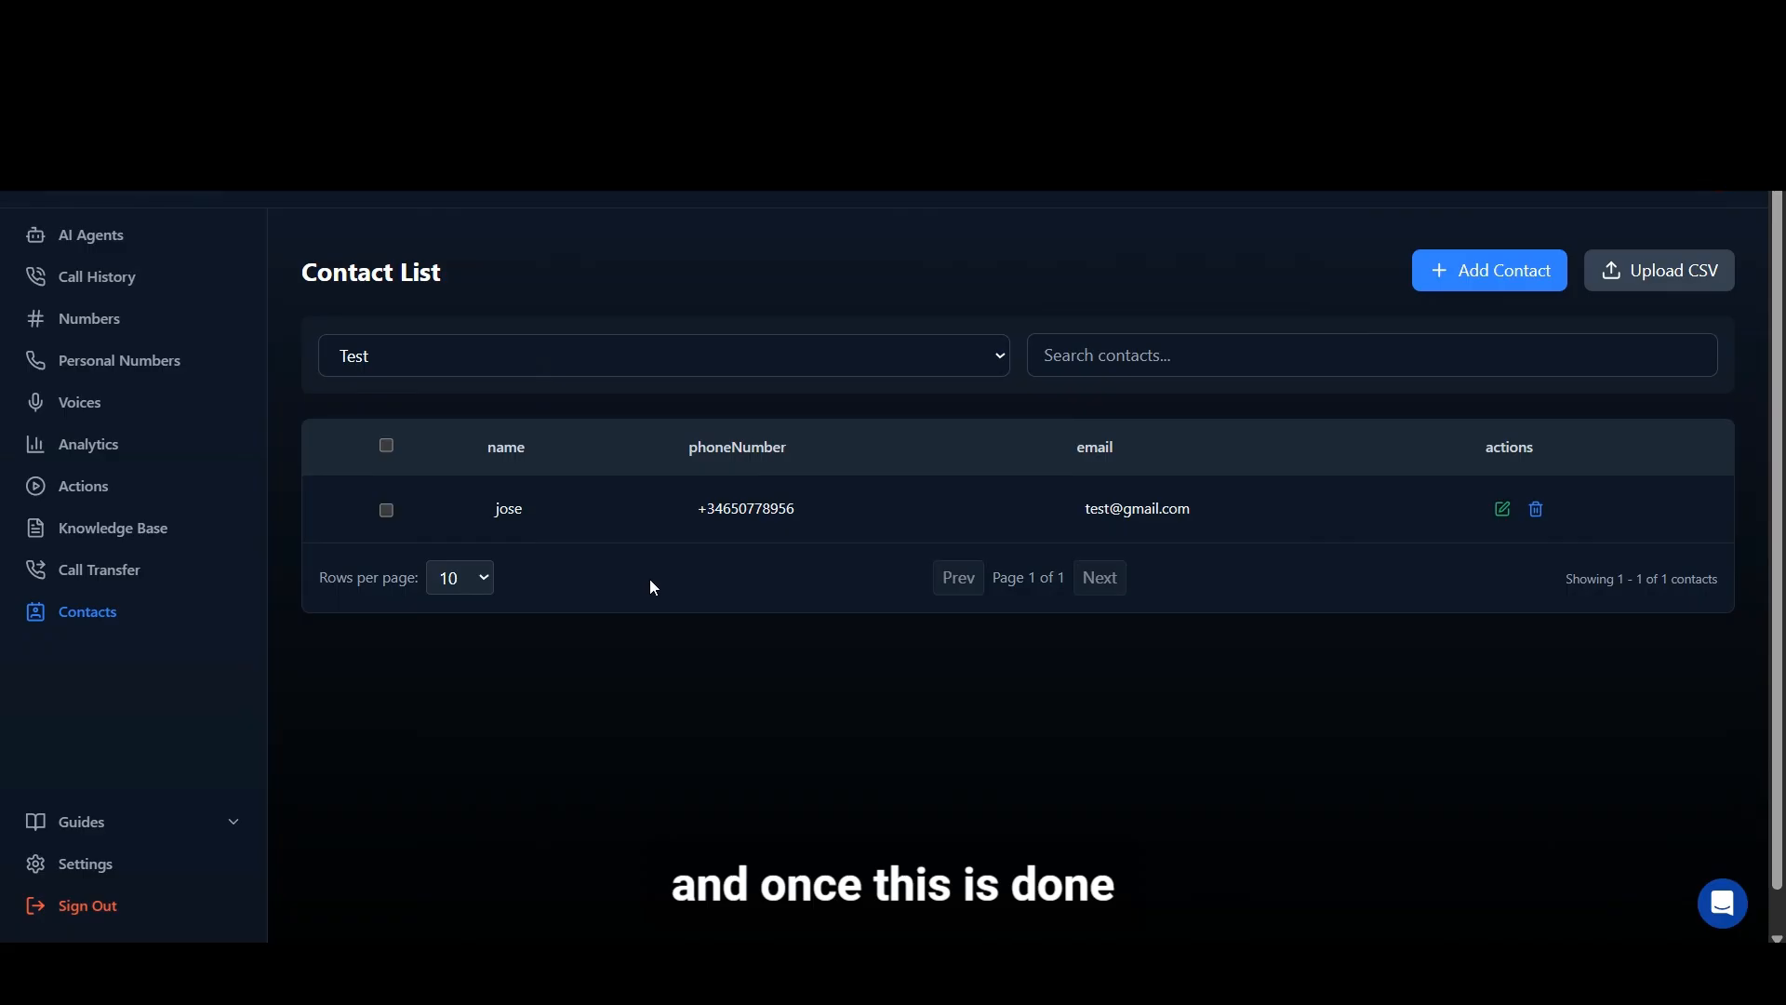
left_click(101, 244)
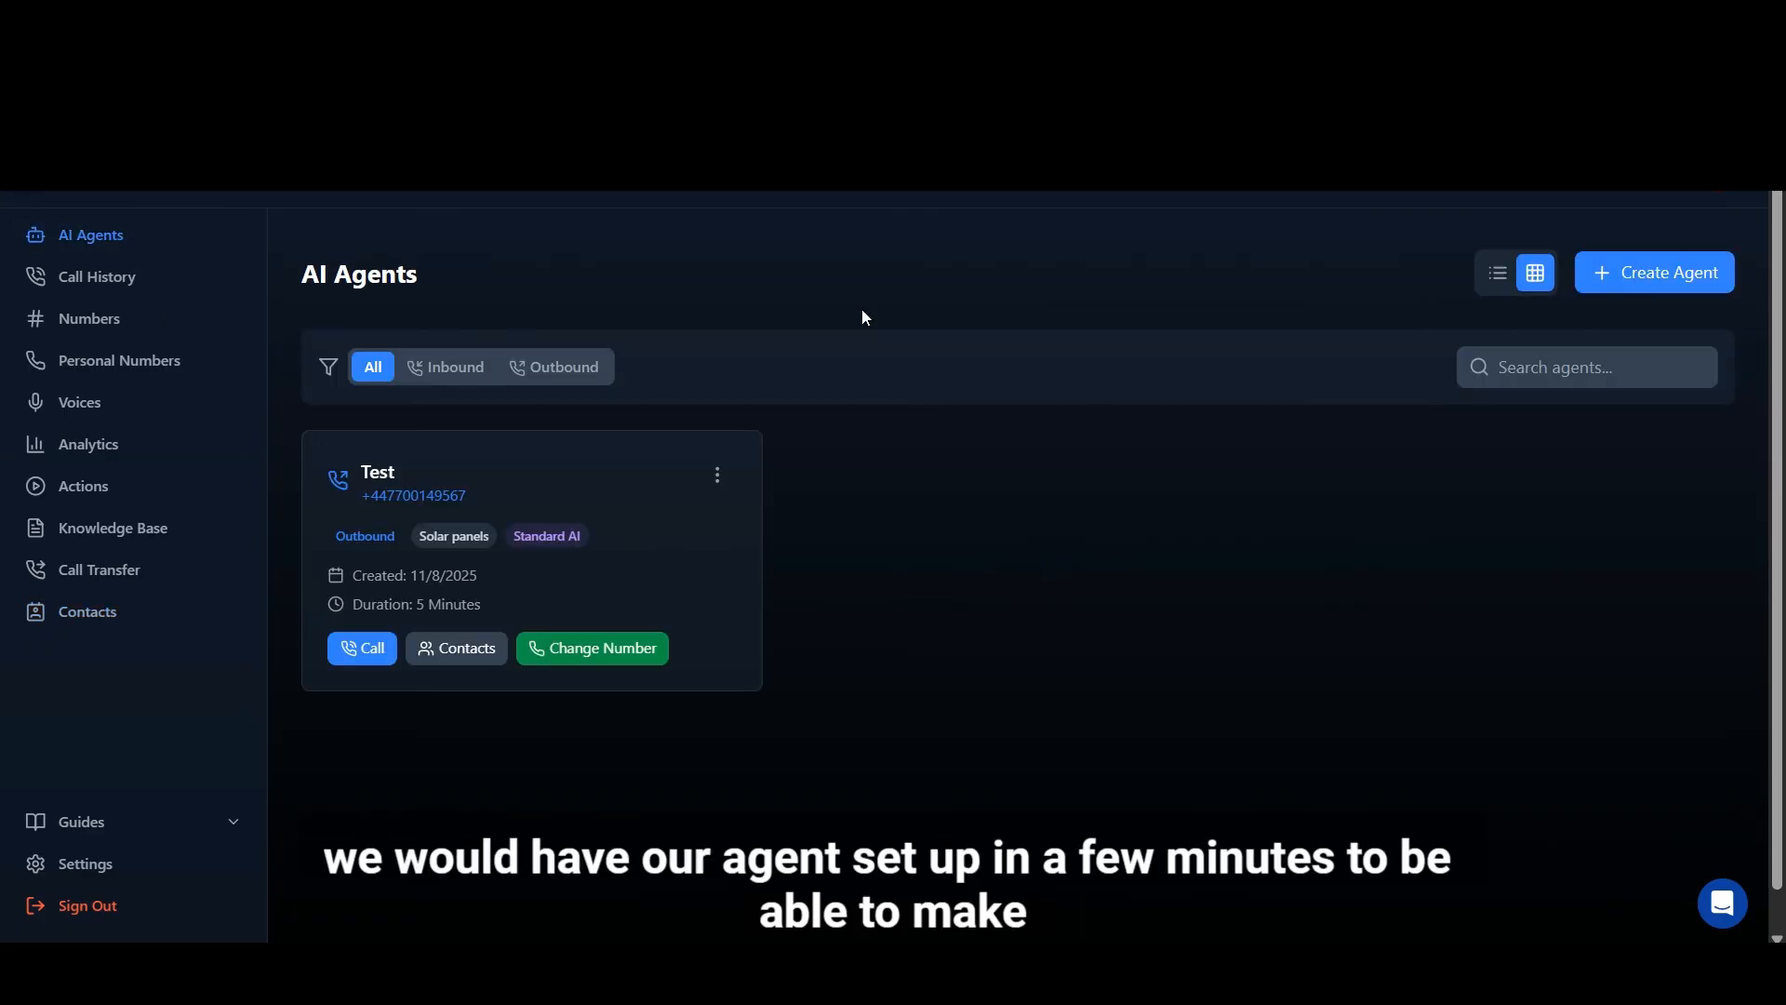